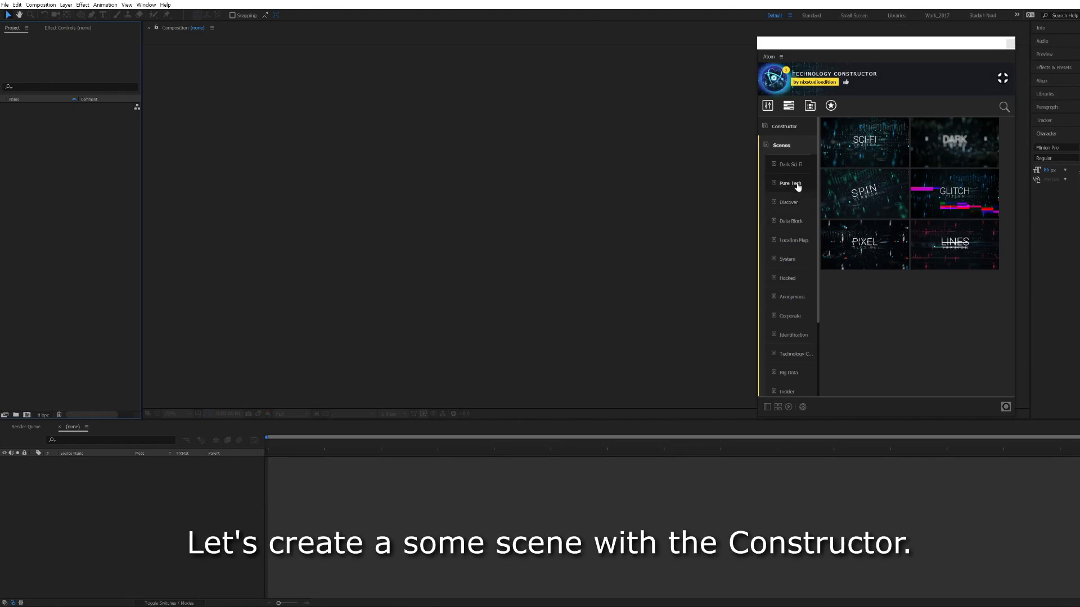
# Show the Pure Tech scene previews in the Technology Constructor Scenes library
pyautogui.click(798, 193)
# Preview the Discover and Data Block scene sets, then return to Dark Sci Fi
pyautogui.click(790, 204)
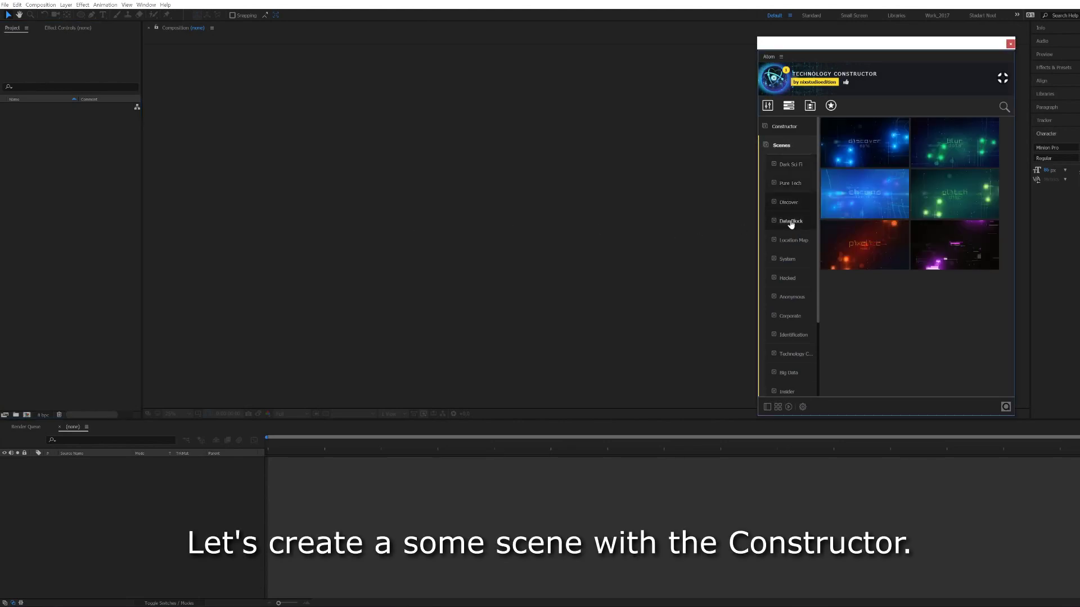
pyautogui.click(790, 223)
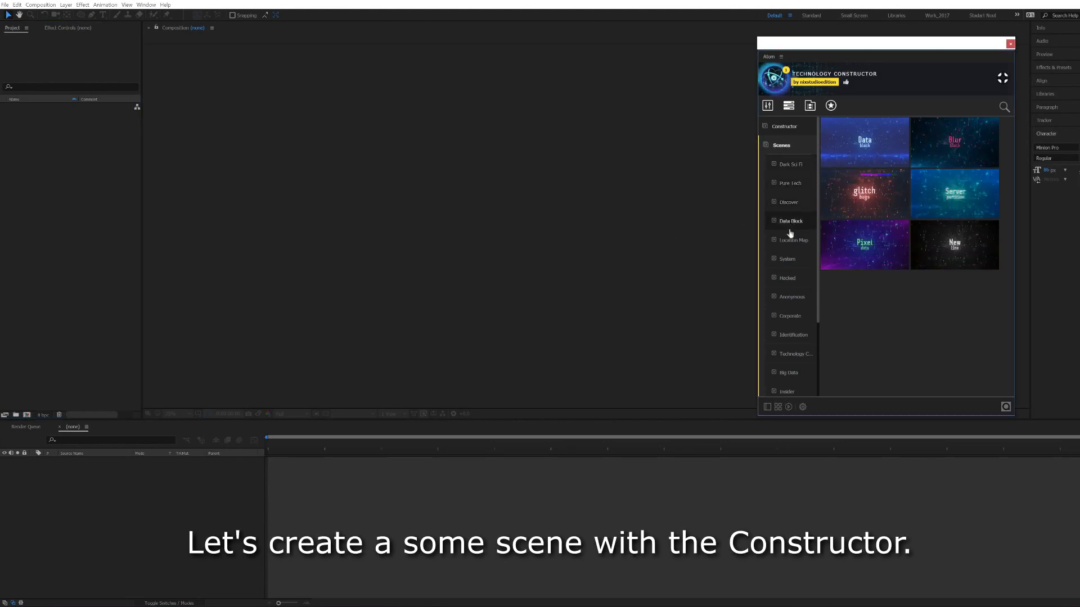
pyautogui.click(791, 165)
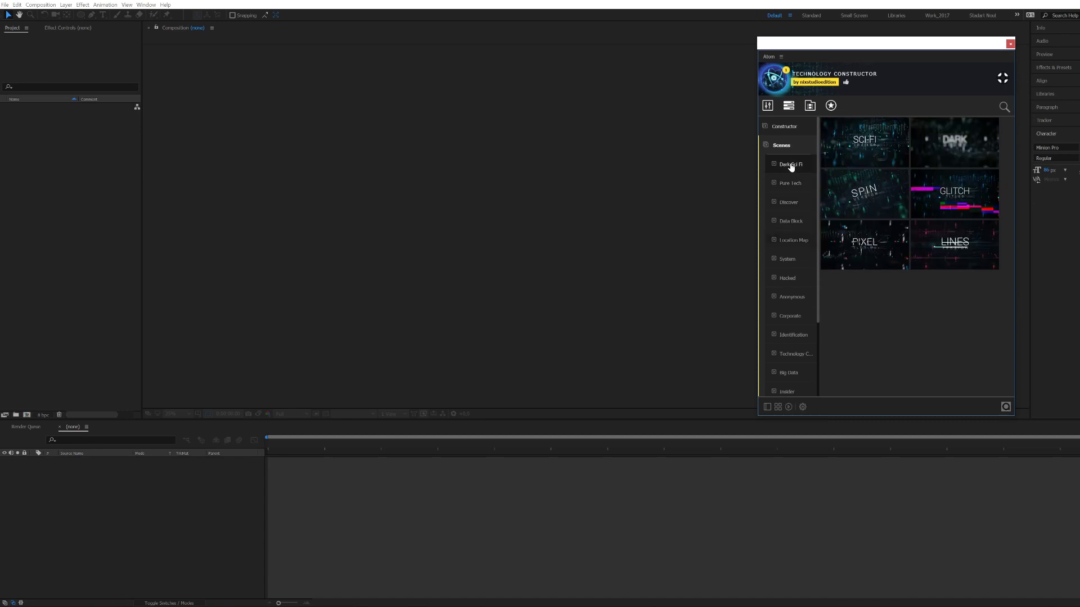
# Create the new 1920x1080 composition Comp 1 and apply the SCI-FI scene to it
pyautogui.click(41, 5)
pyautogui.click(48, 16)
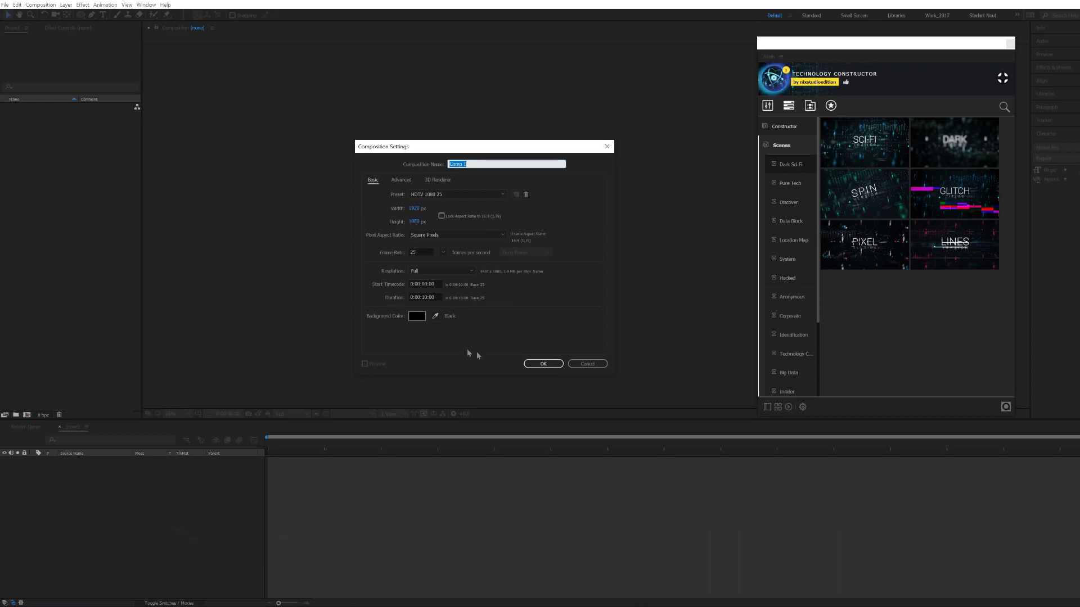
pyautogui.click(533, 364)
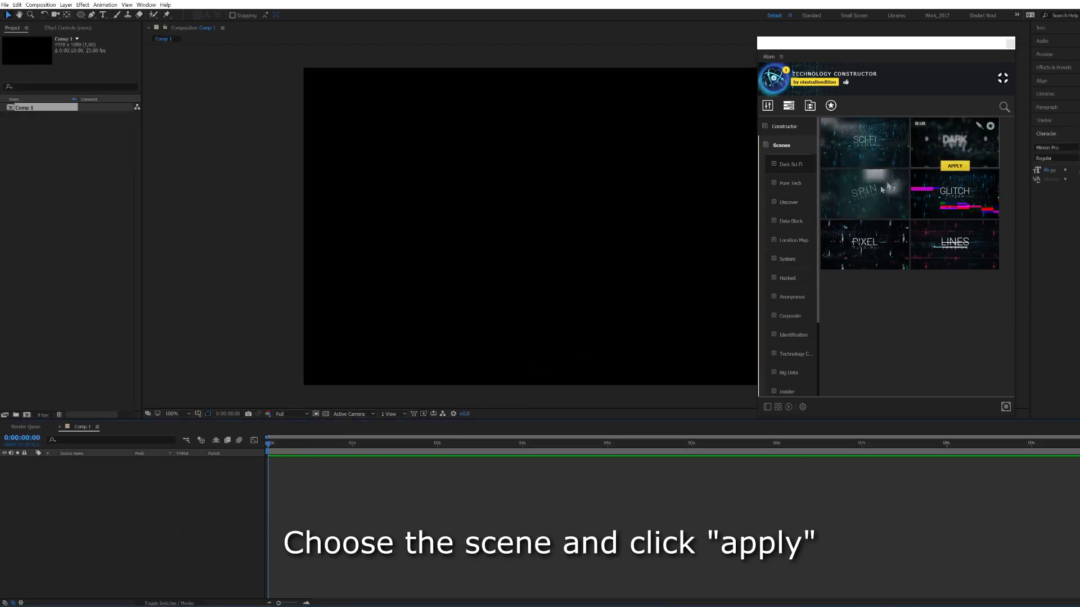
pyautogui.click(865, 168)
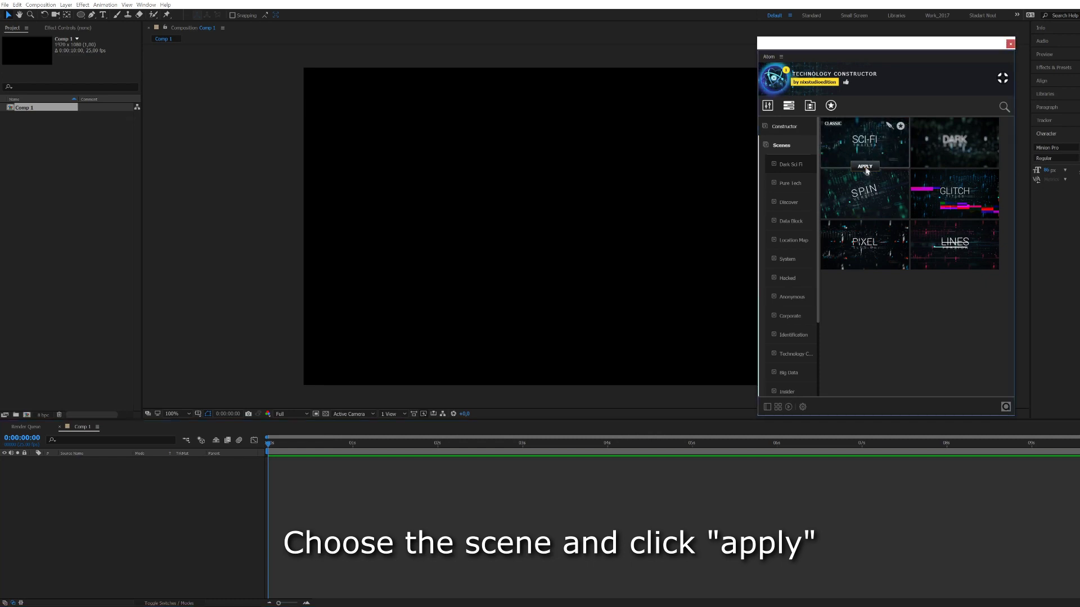
pyautogui.click(866, 169)
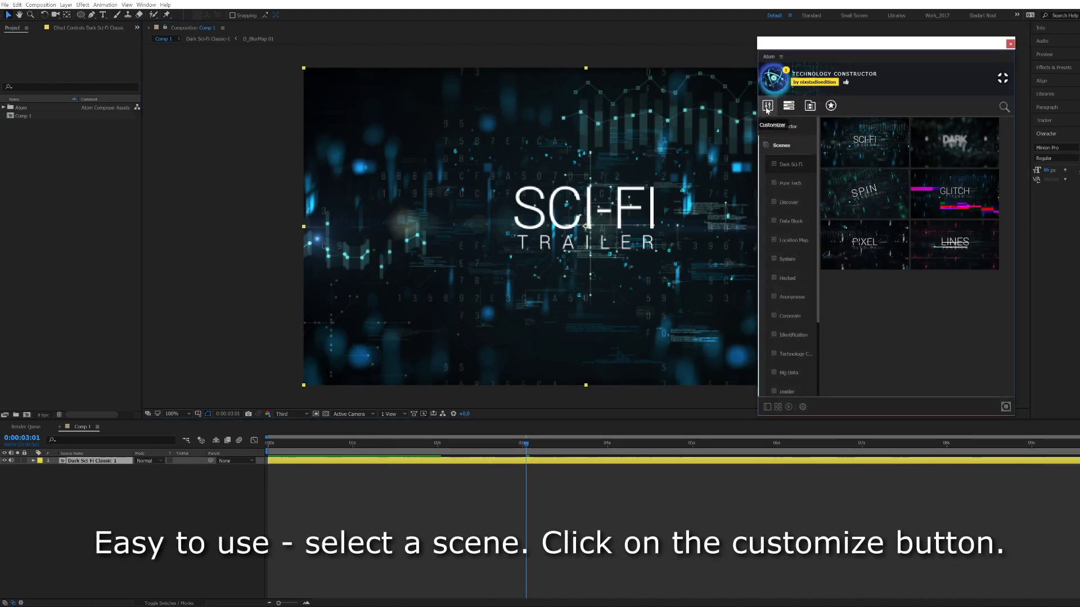
# Change the SCI-FI headline text to 'CHANGE'
pyautogui.click(766, 107)
pyautogui.click(954, 129)
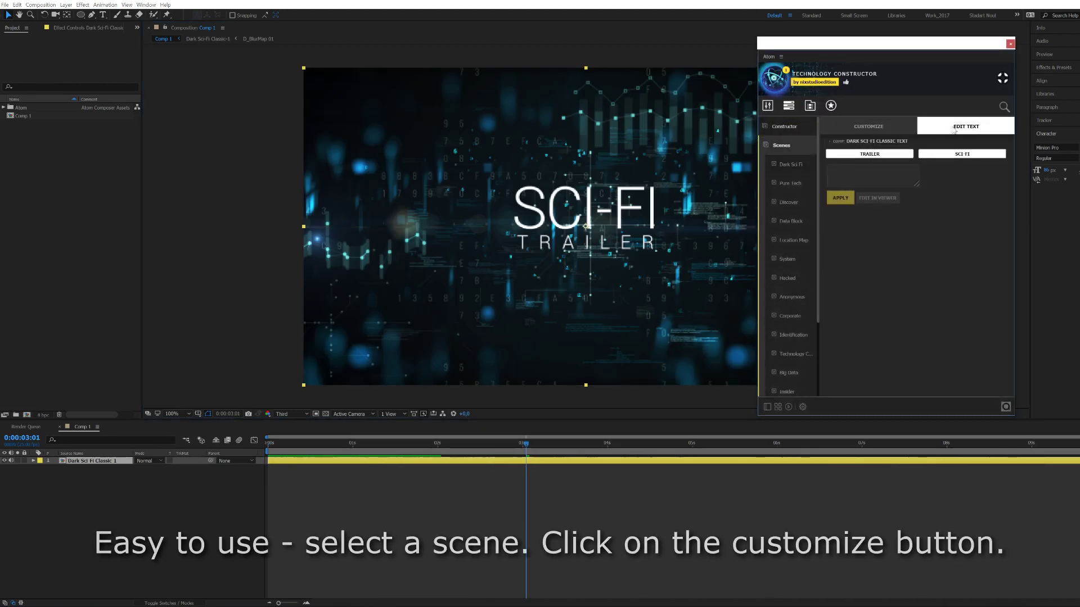
pyautogui.click(931, 156)
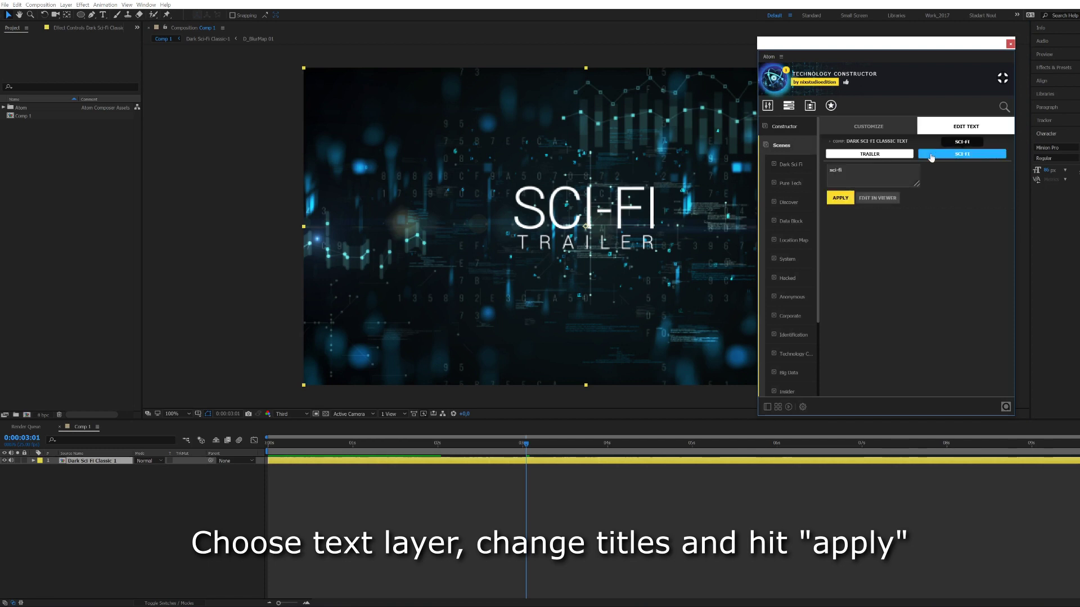
pyautogui.click(842, 170)
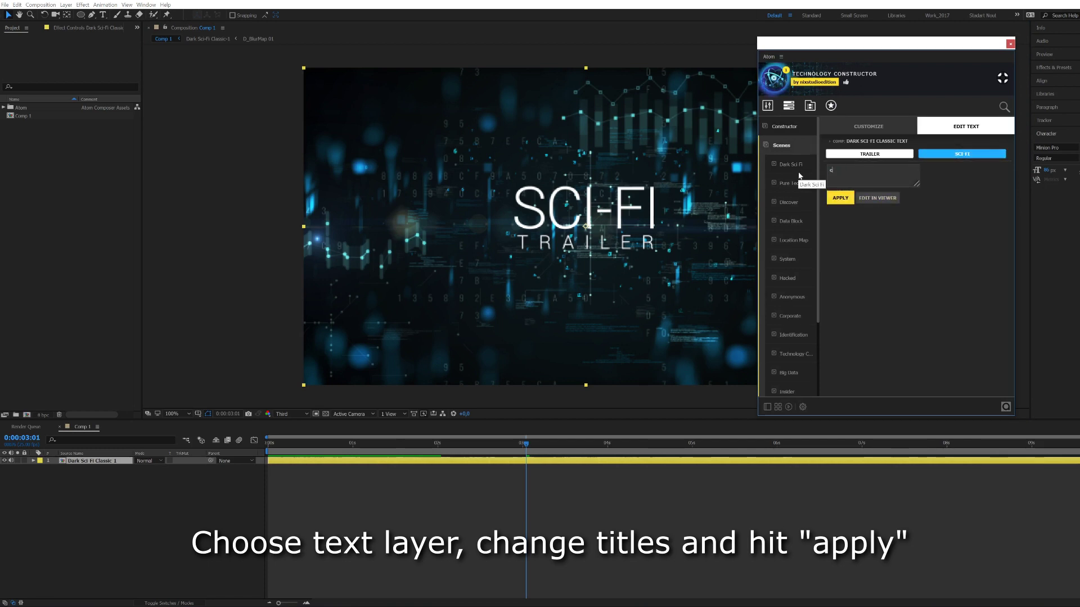
pyautogui.write('change')
pyautogui.click(840, 198)
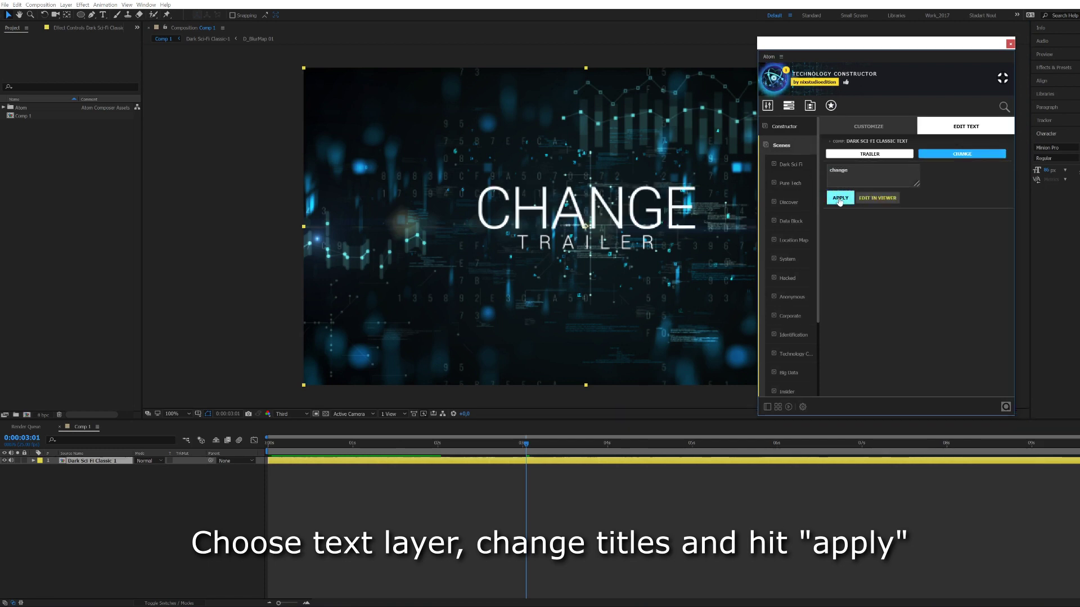
# Change the TRAILER subtitle text to 'TEXT'
pyautogui.click(863, 153)
pyautogui.click(844, 169)
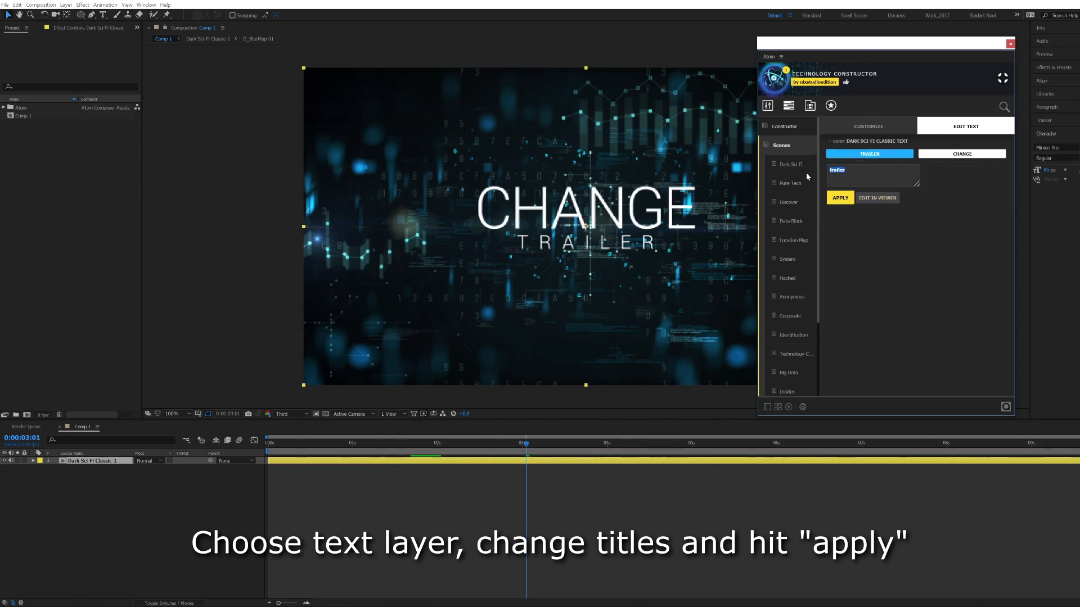
pyautogui.write('text')
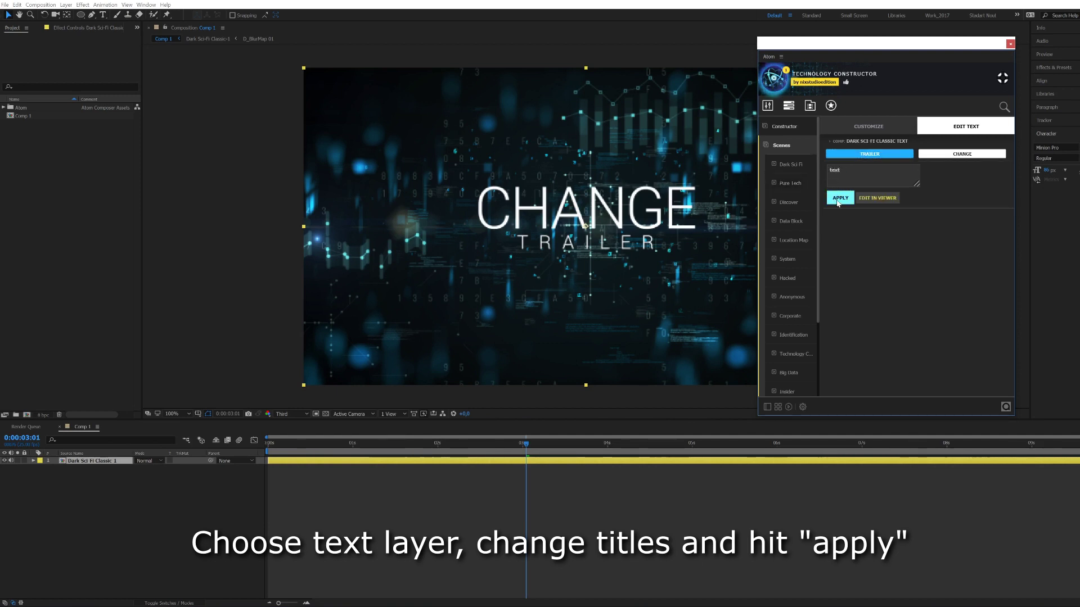
pyautogui.click(837, 199)
pyautogui.click(869, 125)
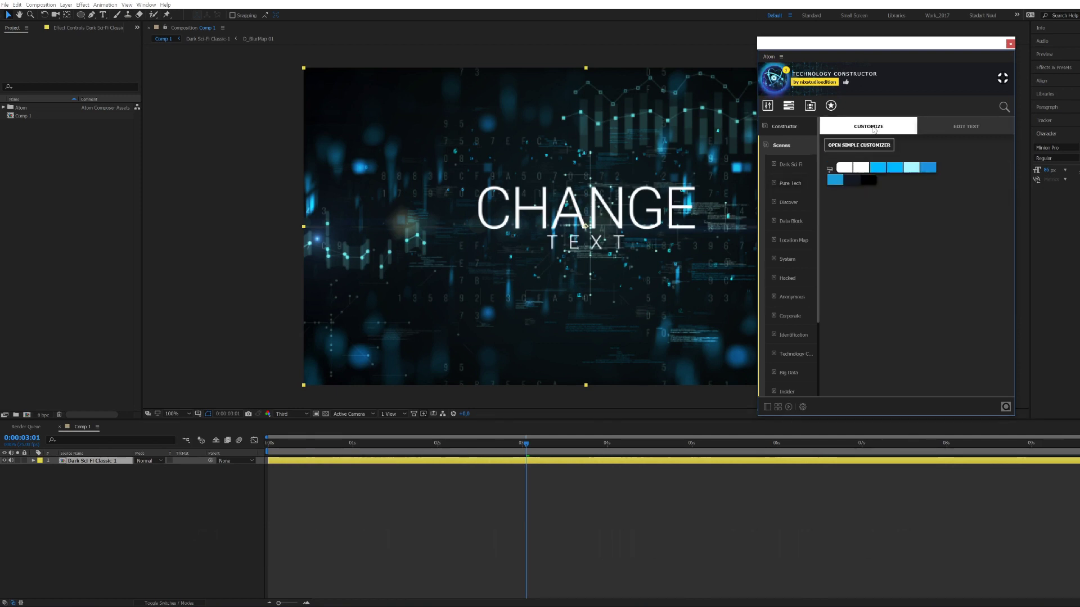
# Change Element Color 2 from blue to red
pyautogui.click(881, 169)
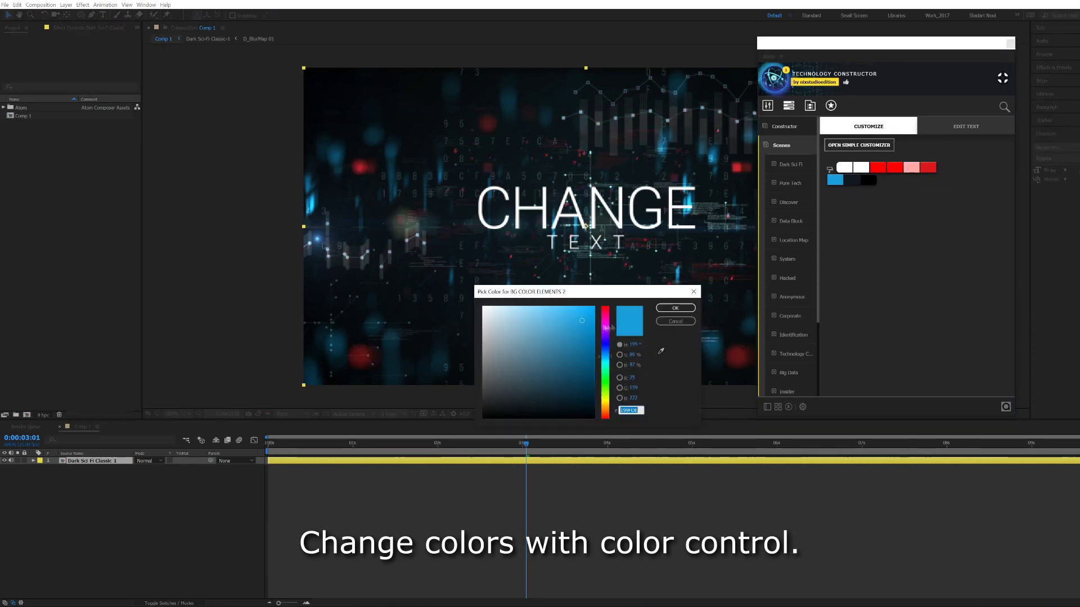
pyautogui.click(669, 308)
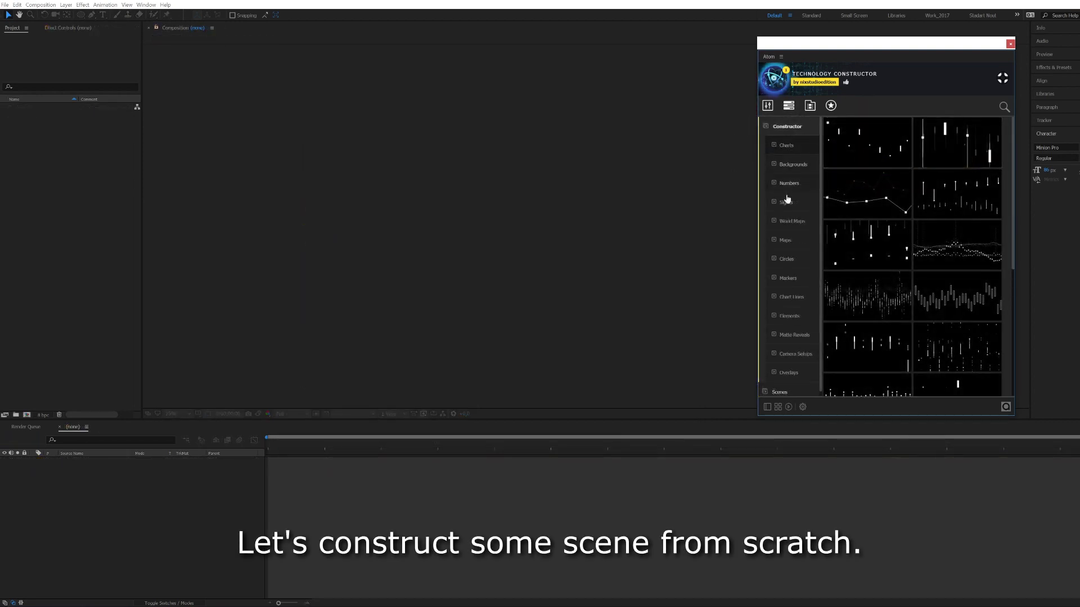
# Preview the Numbers, Sights, World Maps and Charts element categories
pyautogui.click(789, 184)
pyautogui.click(787, 204)
pyautogui.click(790, 222)
pyautogui.click(785, 146)
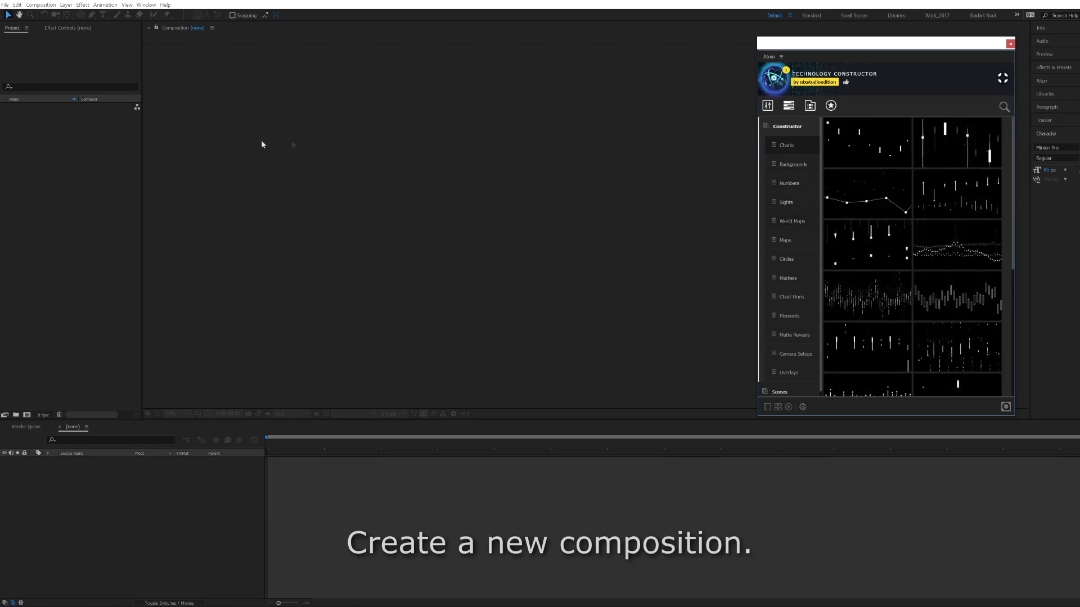
# Create a new 1920x1080, 25 fps, 10-second composition named Comp 1
pyautogui.click(36, 108)
pyautogui.click(39, 5)
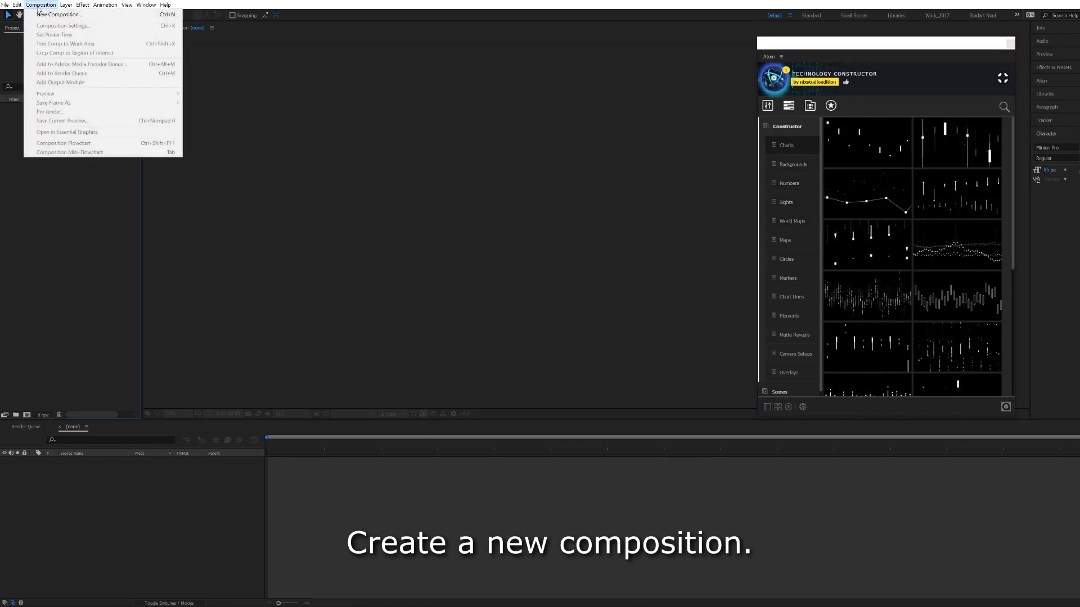
pyautogui.click(102, 17)
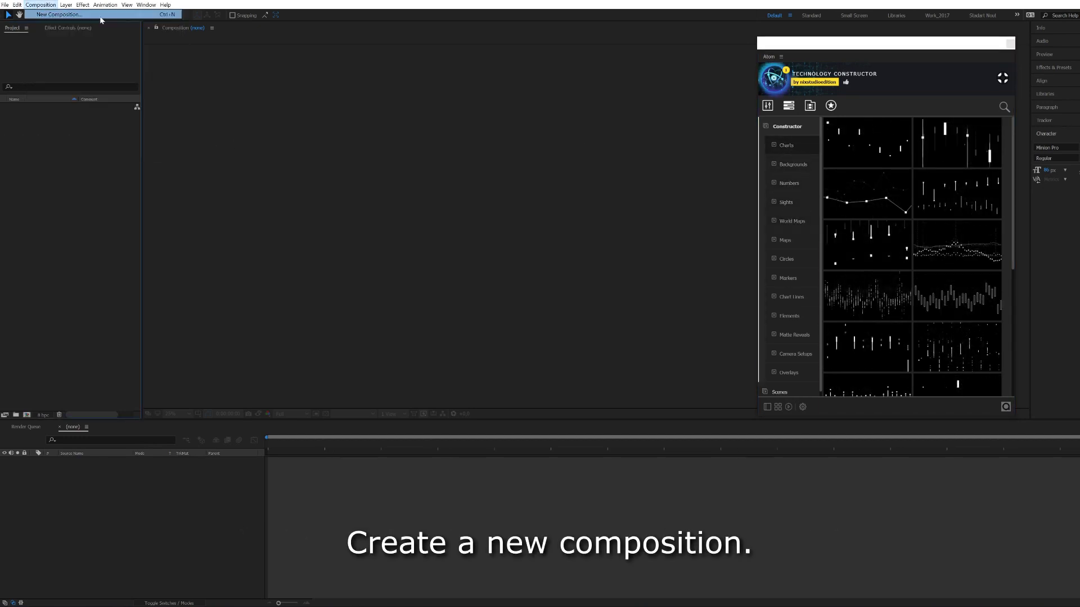
pyautogui.click(548, 365)
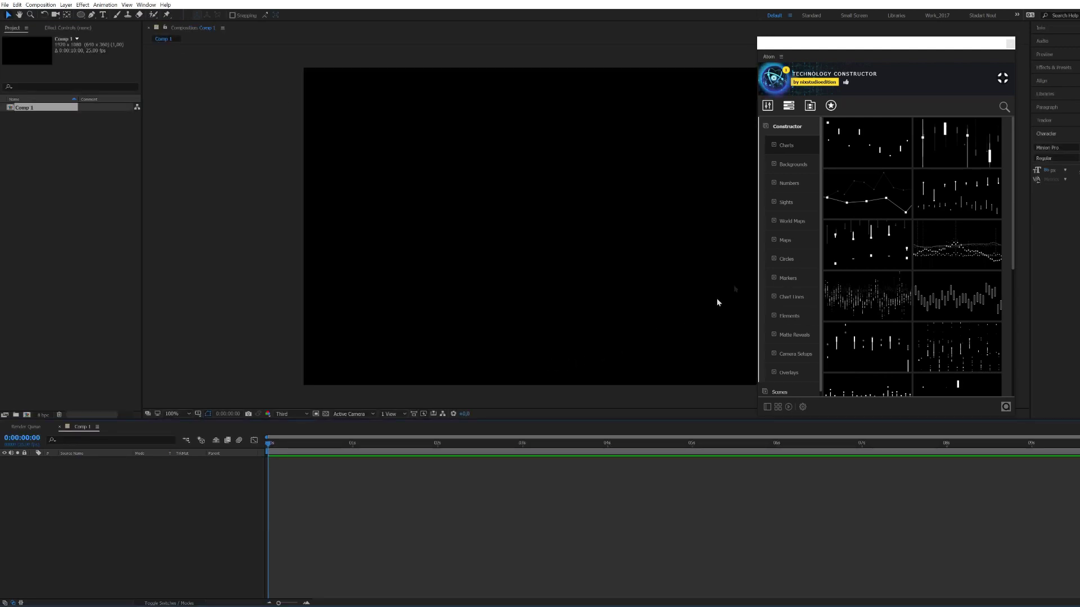
# Add the Background 2 and Background 4 elements to Comp 1
pyautogui.click(794, 167)
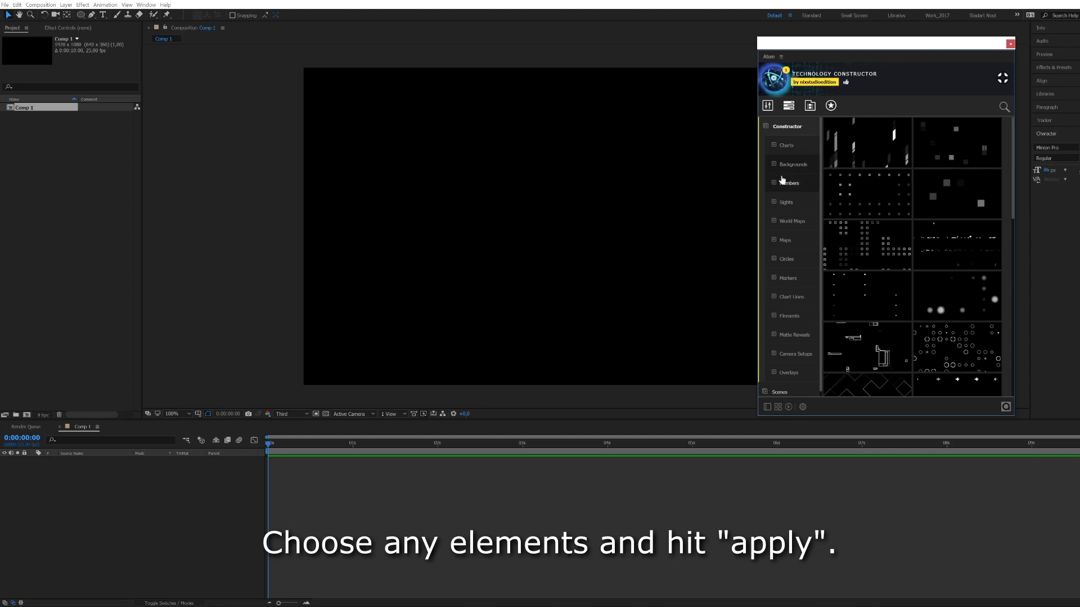
pyautogui.moveTo(952, 144)
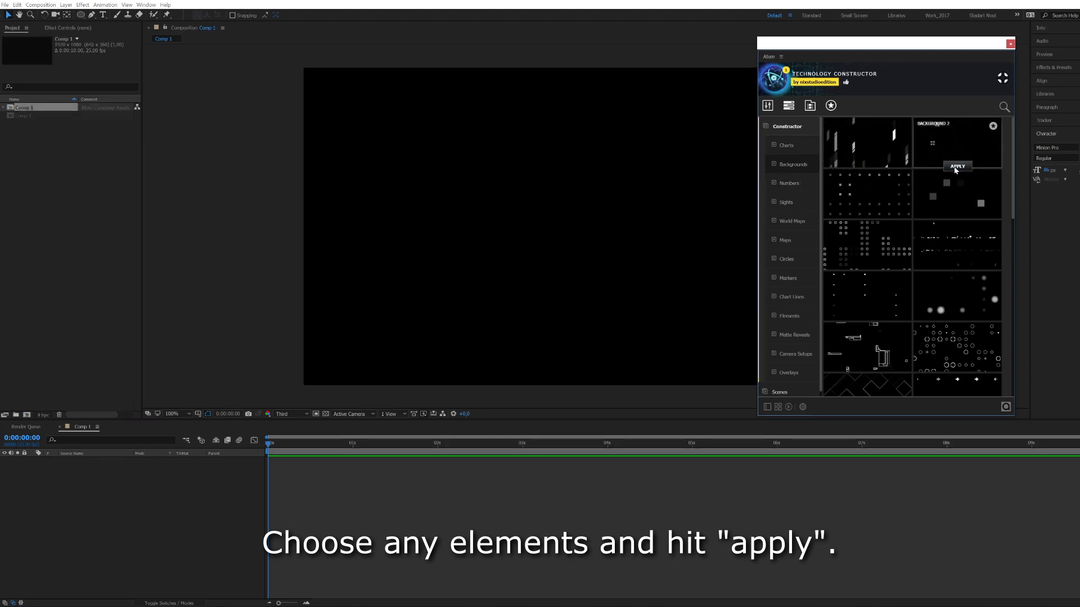
pyautogui.click(956, 167)
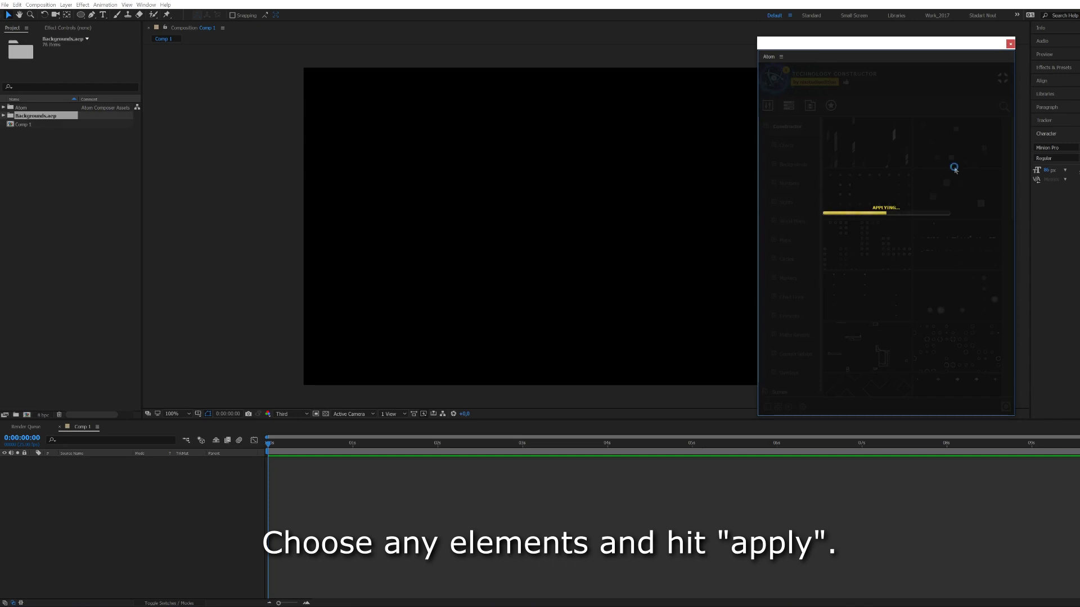
pyautogui.moveTo(956, 218)
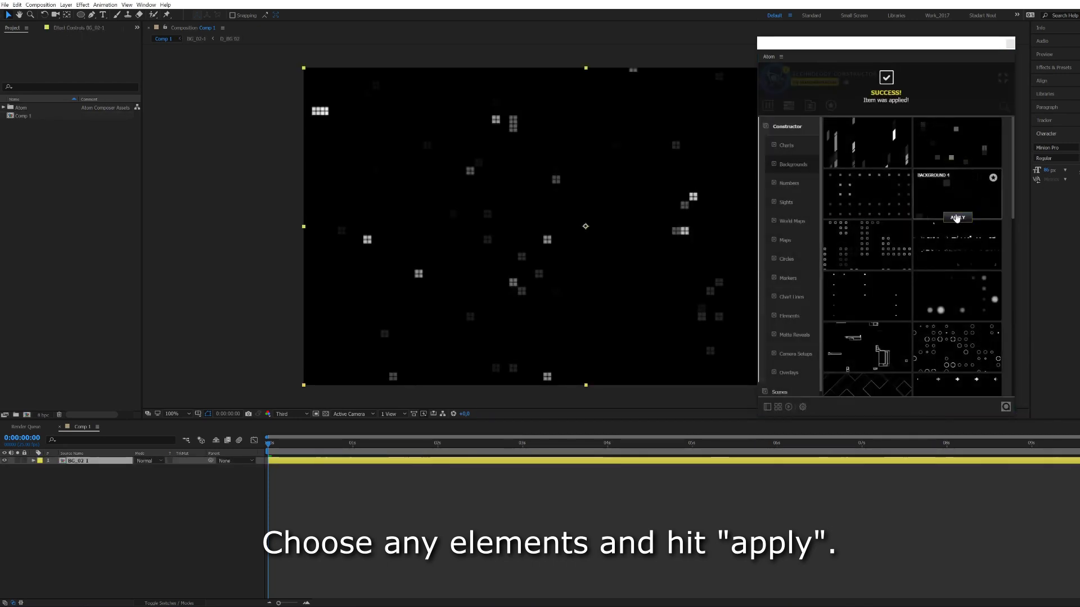
pyautogui.click(956, 218)
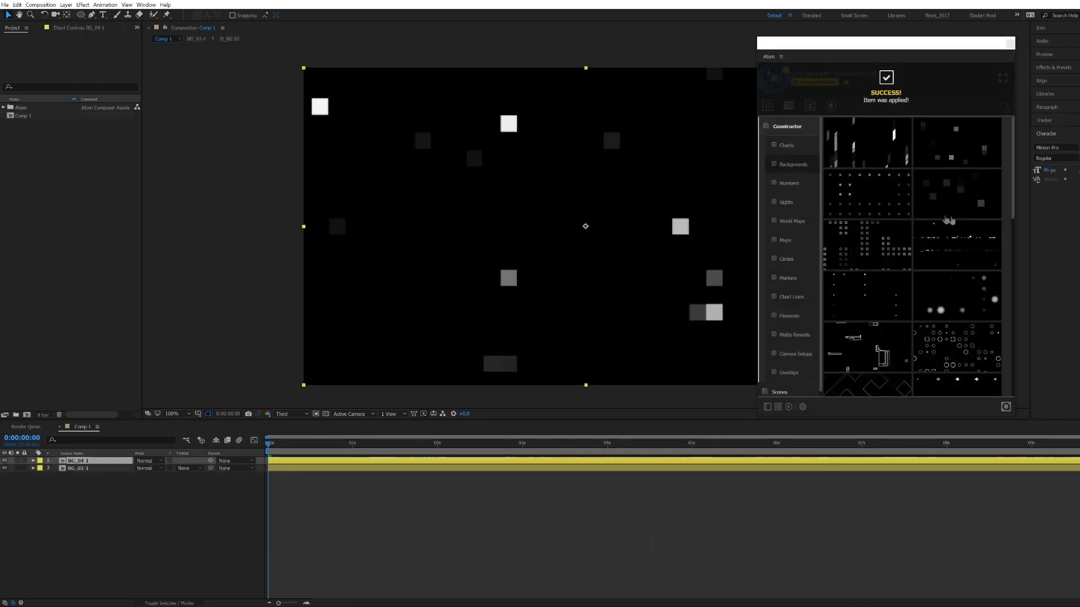
# Set the viewer to Full resolution and blend both background layers in Add mode
pyautogui.click(304, 414)
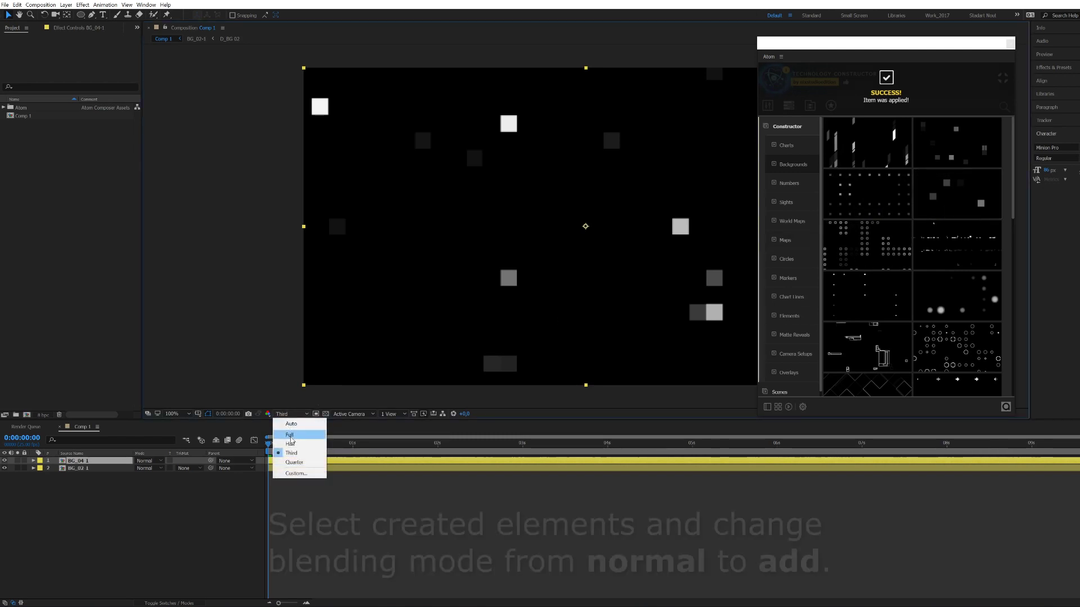
pyautogui.click(284, 432)
pyautogui.click(88, 485)
pyautogui.moveTo(88, 485); pyautogui.dragTo(84, 458)
pyautogui.click(149, 460)
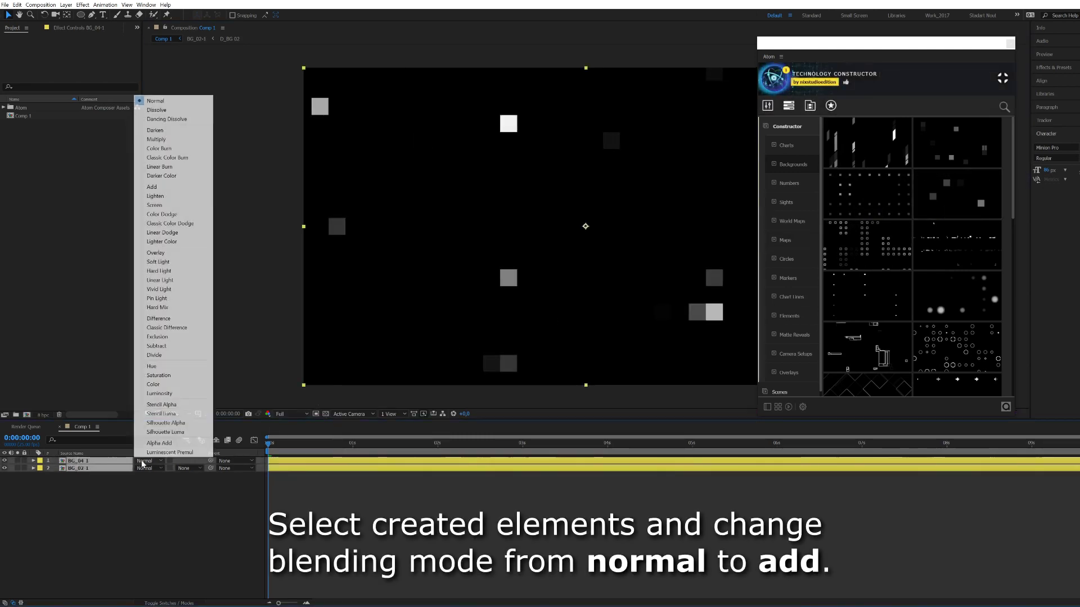
pyautogui.click(160, 187)
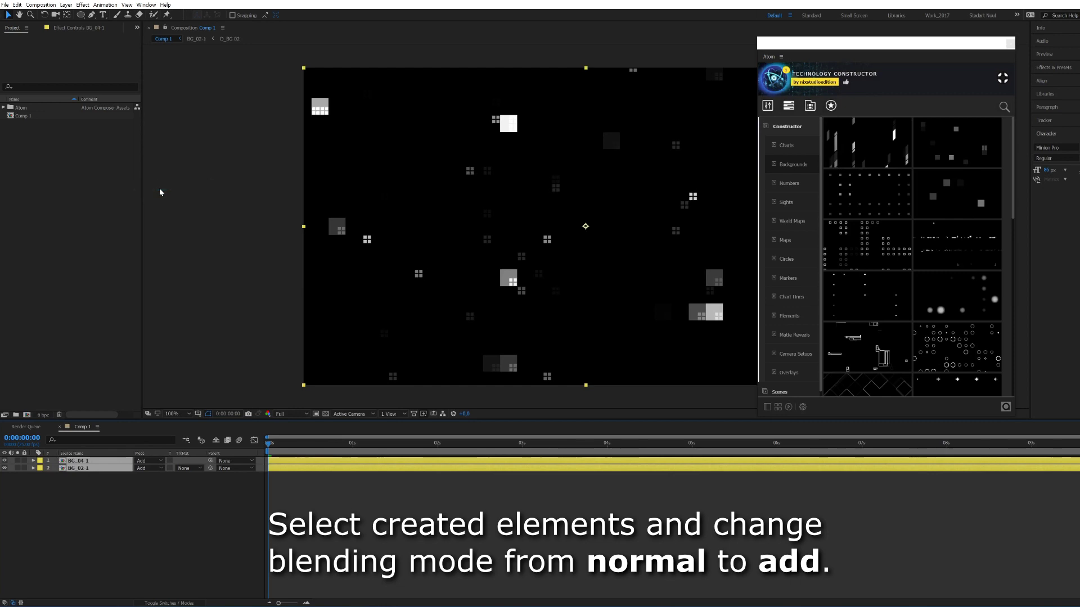
pyautogui.click(137, 514)
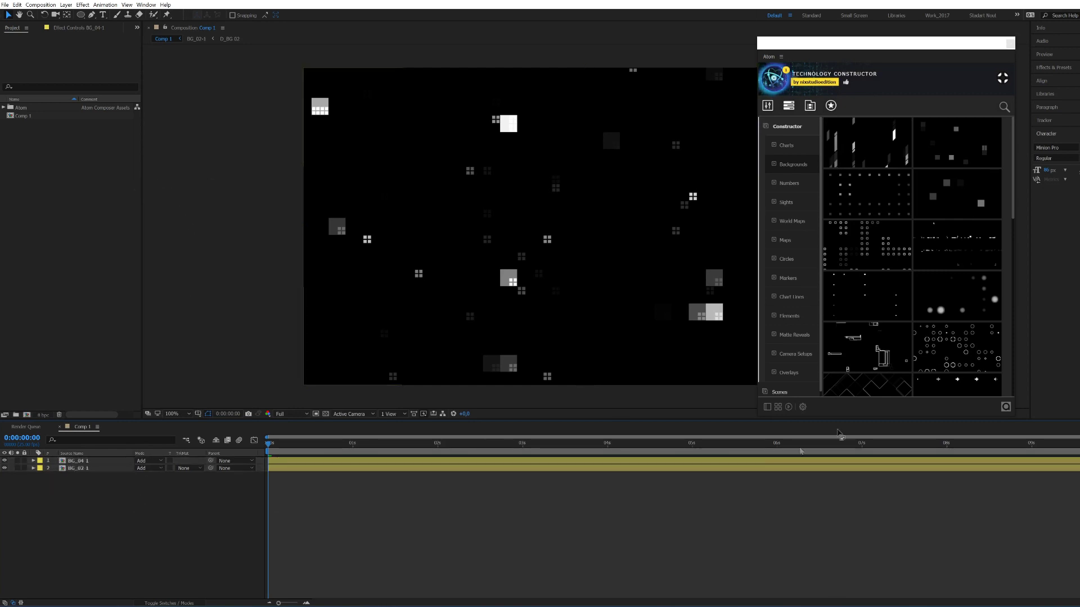
# Add Background 6 to the comp and browse the chart line elements
pyautogui.moveTo(960, 261)
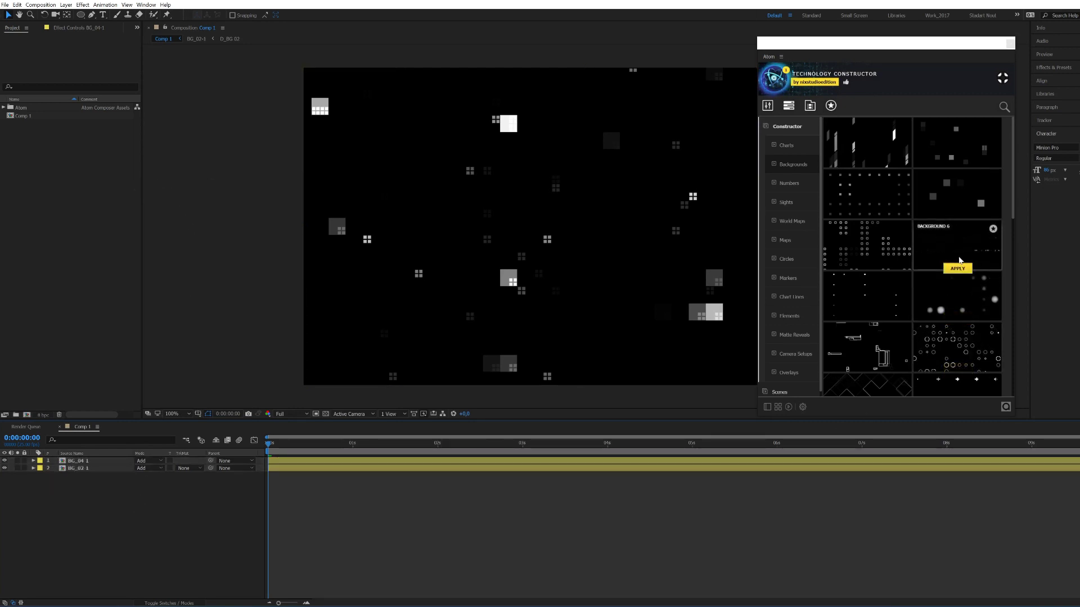
pyautogui.click(958, 268)
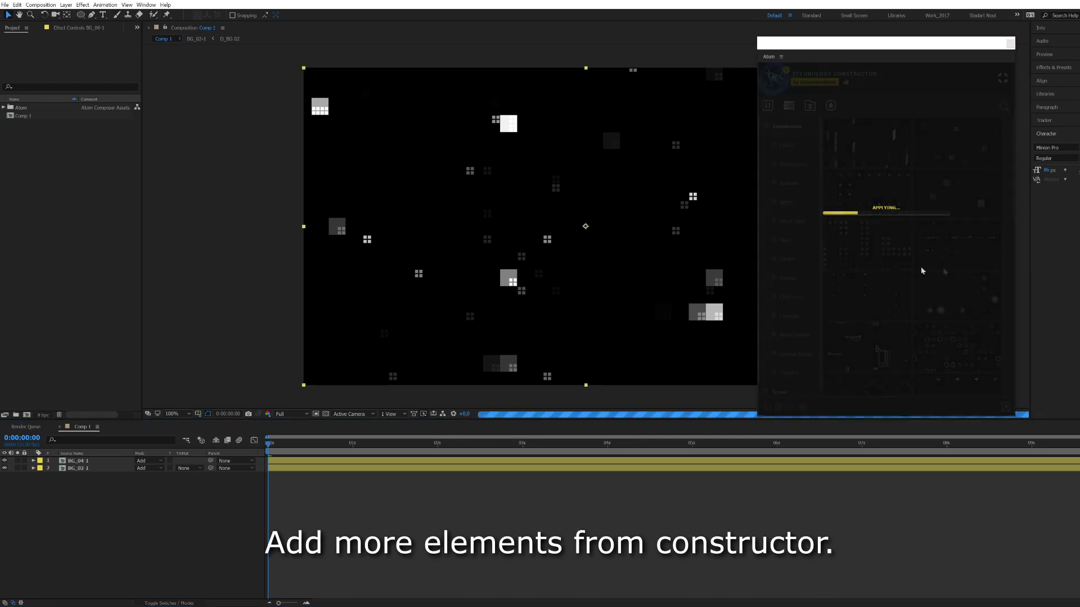
pyautogui.click(790, 302)
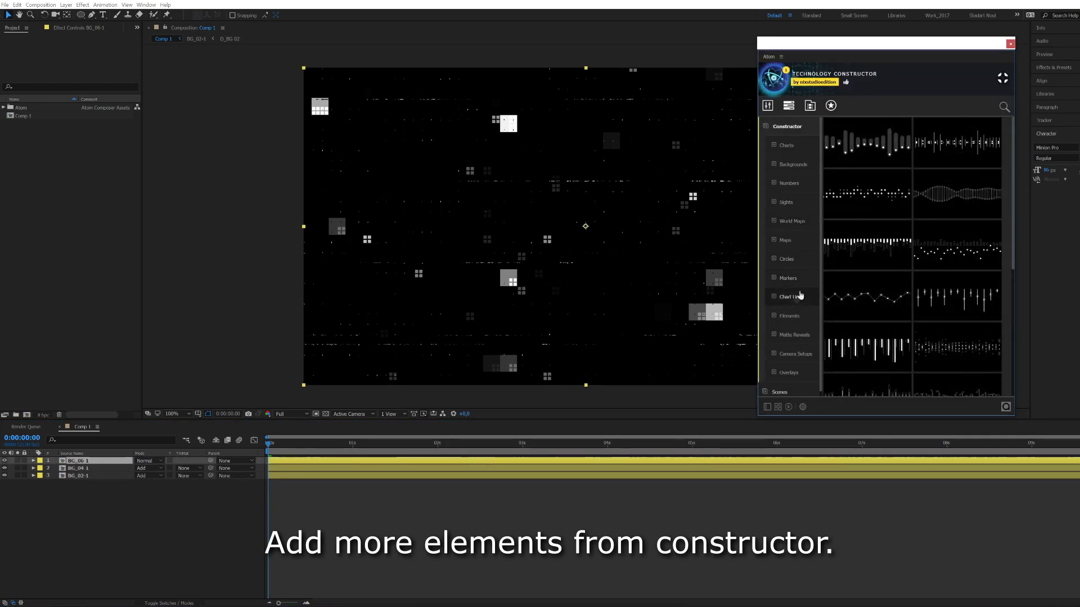
pyautogui.moveTo(867, 143)
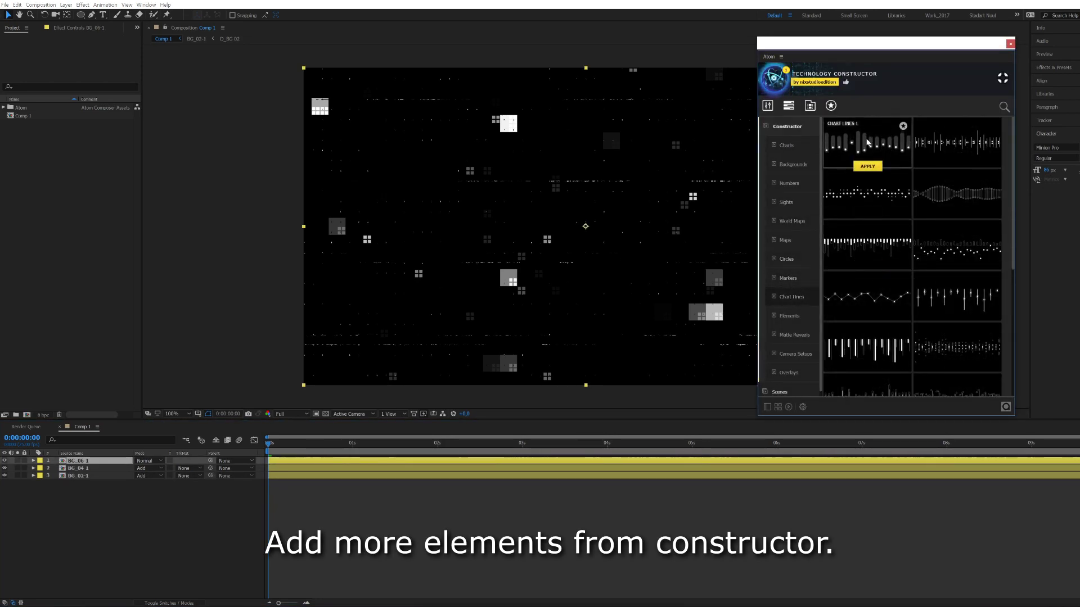
pyautogui.moveTo(869, 291)
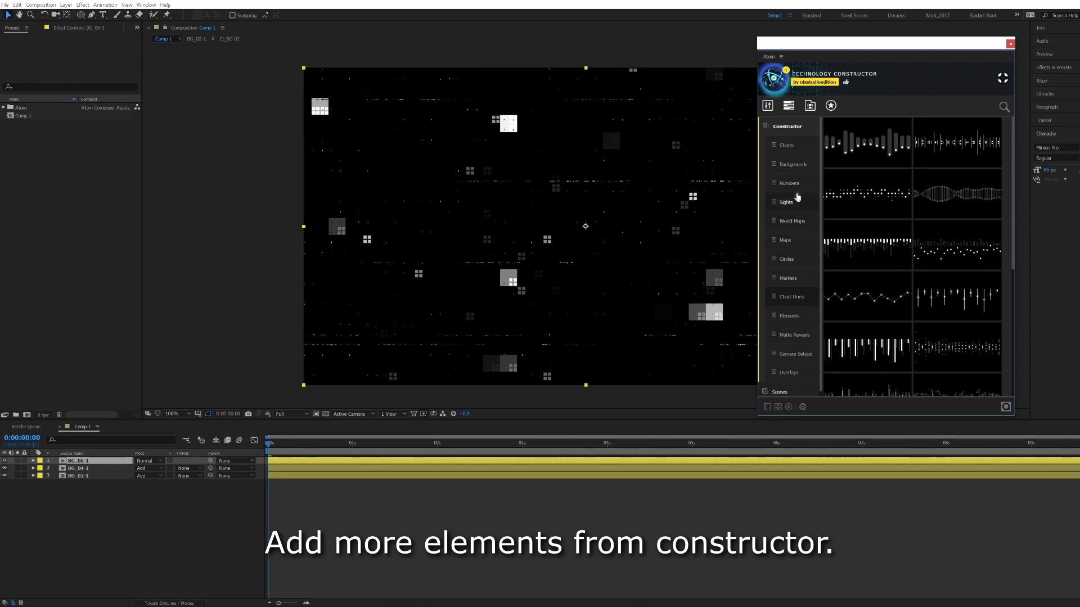
# Browse the marker, circle, map, Sights, number and chart element categories
pyautogui.click(793, 280)
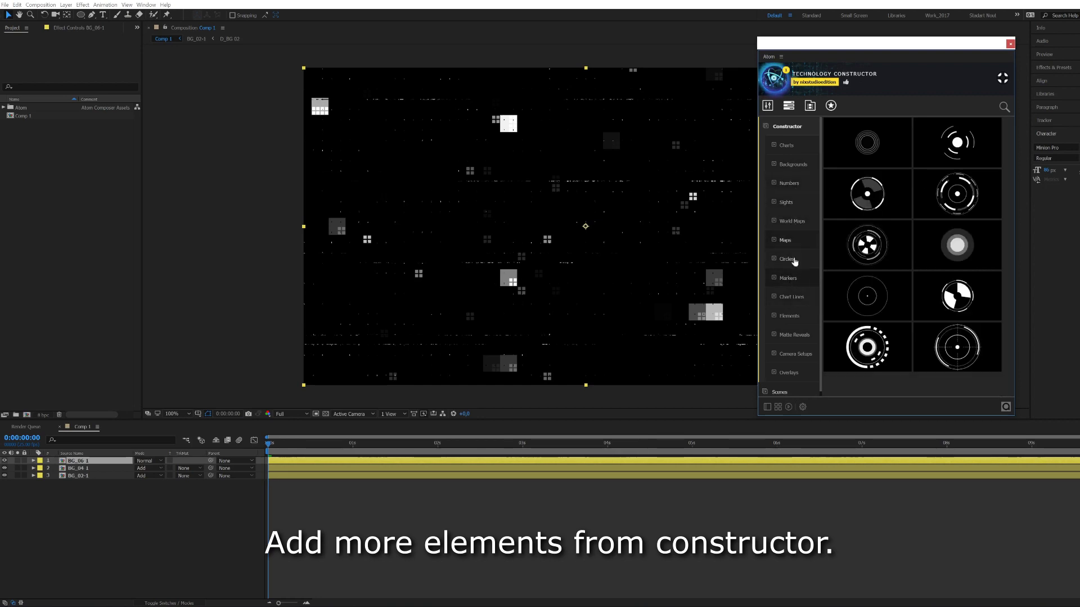
pyautogui.click(794, 260)
pyautogui.click(793, 240)
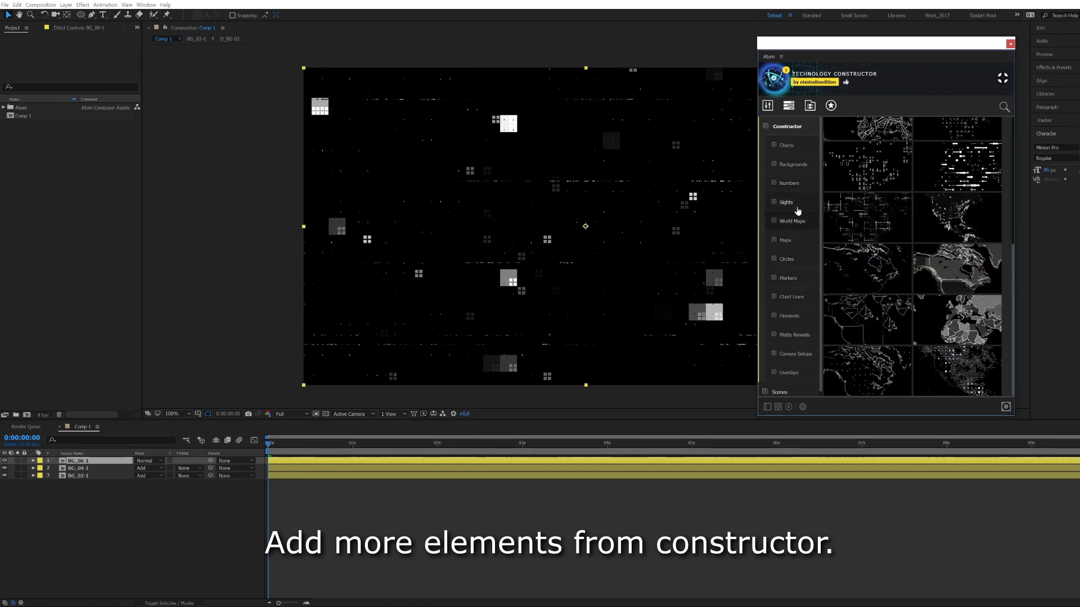
pyautogui.click(797, 210)
pyautogui.click(794, 189)
pyautogui.click(790, 147)
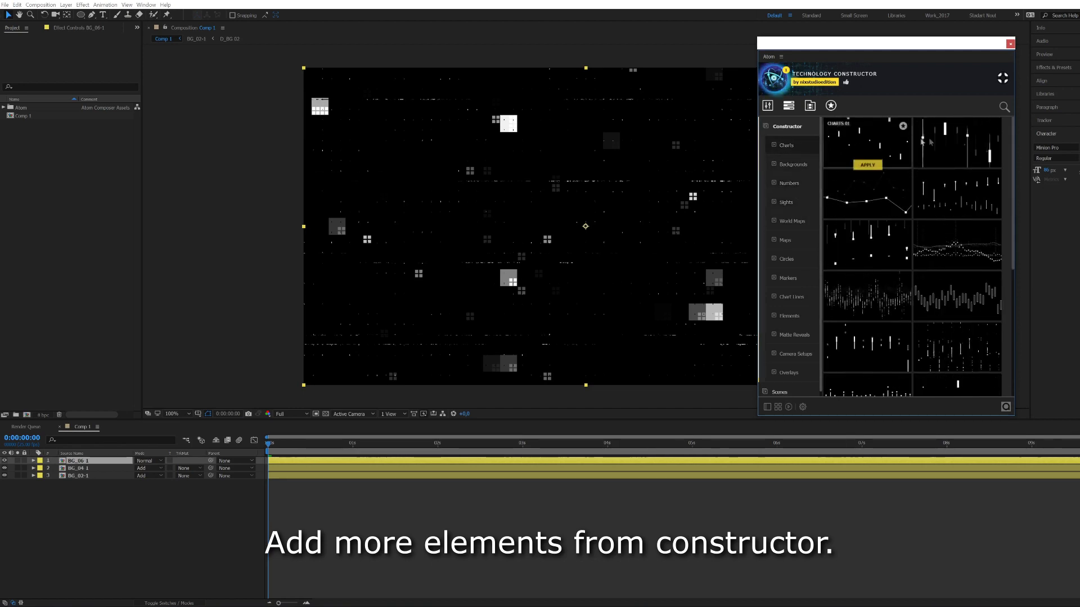
# Add the Charts 04 and Charts 05 elements to Comp 1
pyautogui.moveTo(954, 142)
pyautogui.moveTo(958, 195)
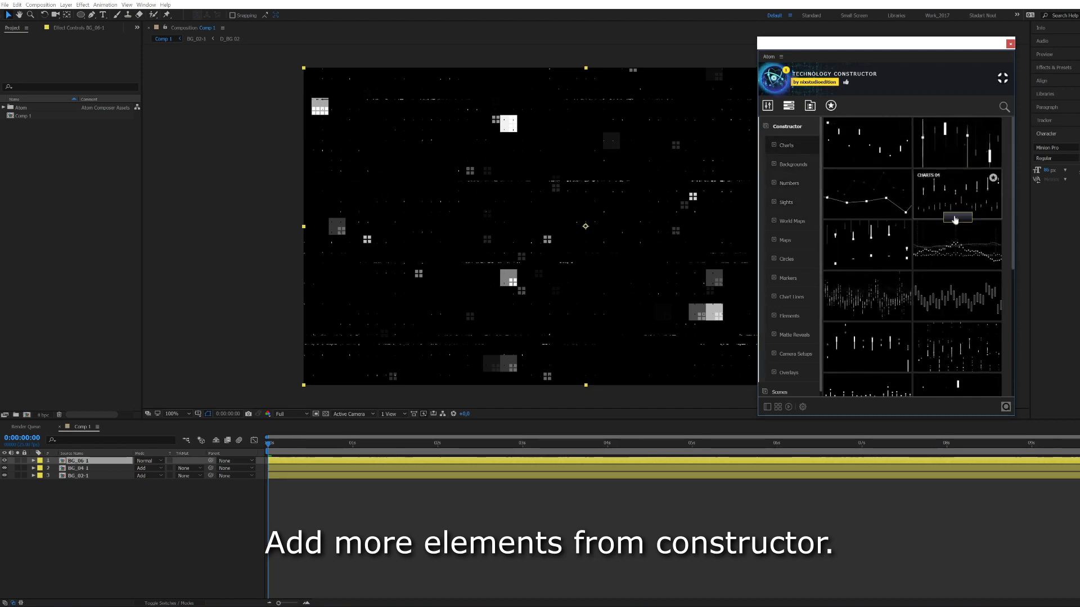
pyautogui.click(955, 219)
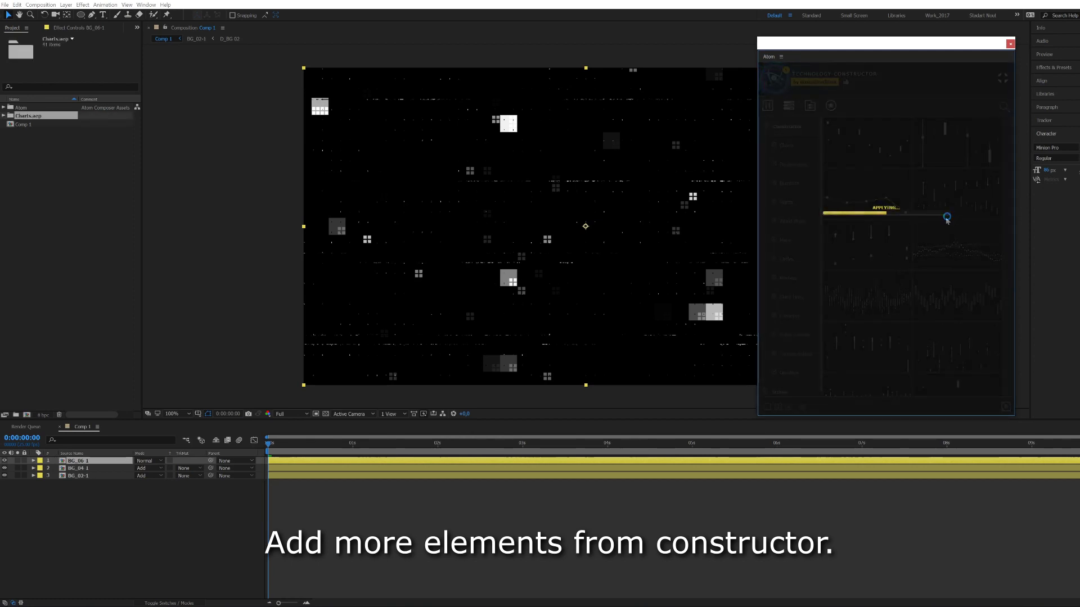
pyautogui.moveTo(867, 247)
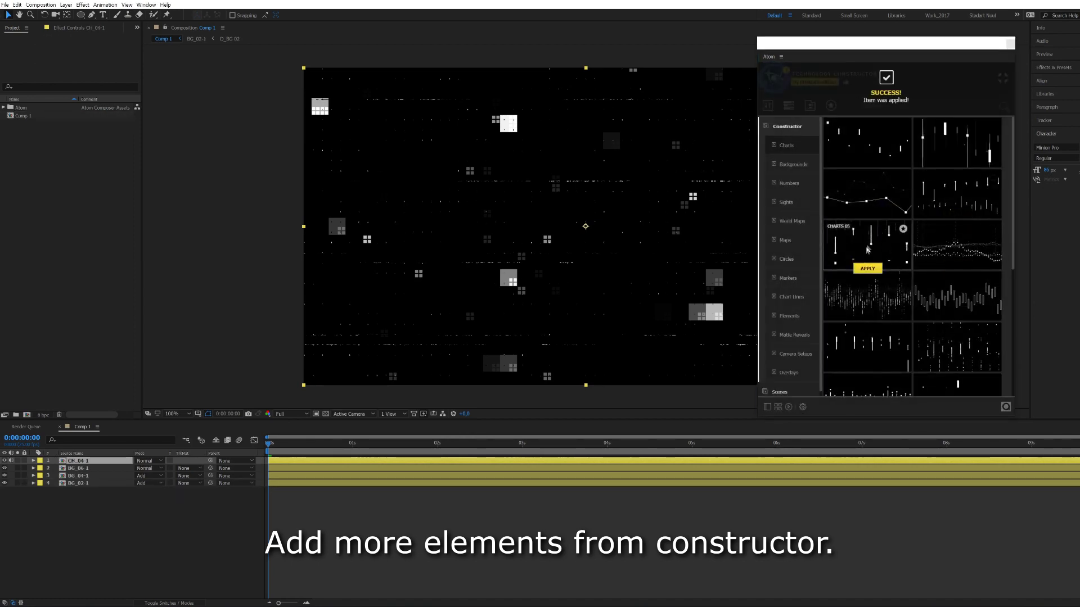
pyautogui.click(868, 269)
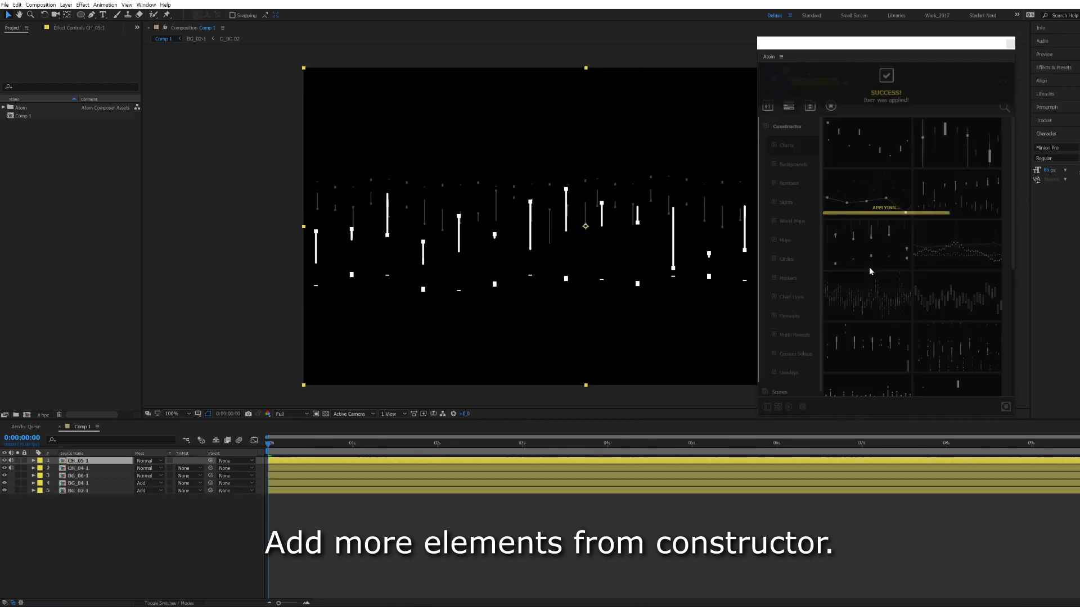
pyautogui.scroll(-4, 896, 344)
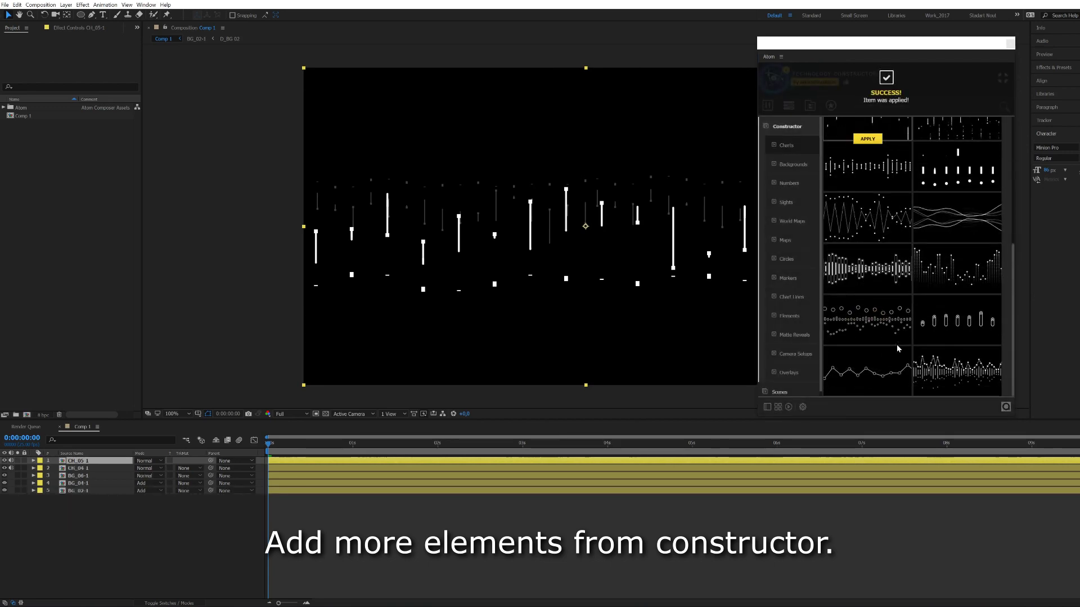
pyautogui.moveTo(965, 325)
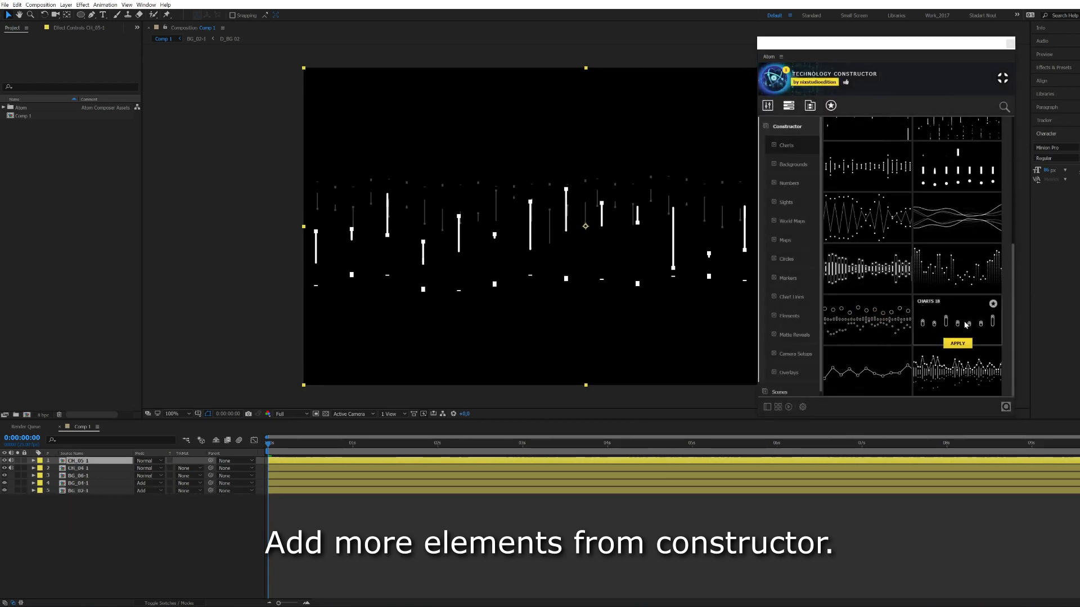
pyautogui.scroll(4, 956, 304)
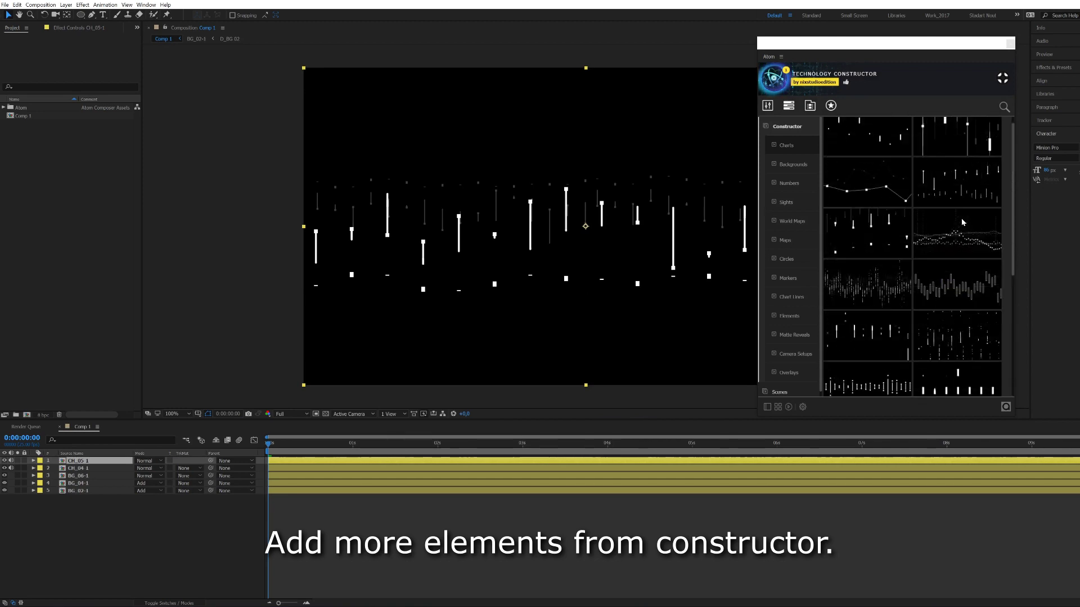
pyautogui.scroll(1, 948, 287)
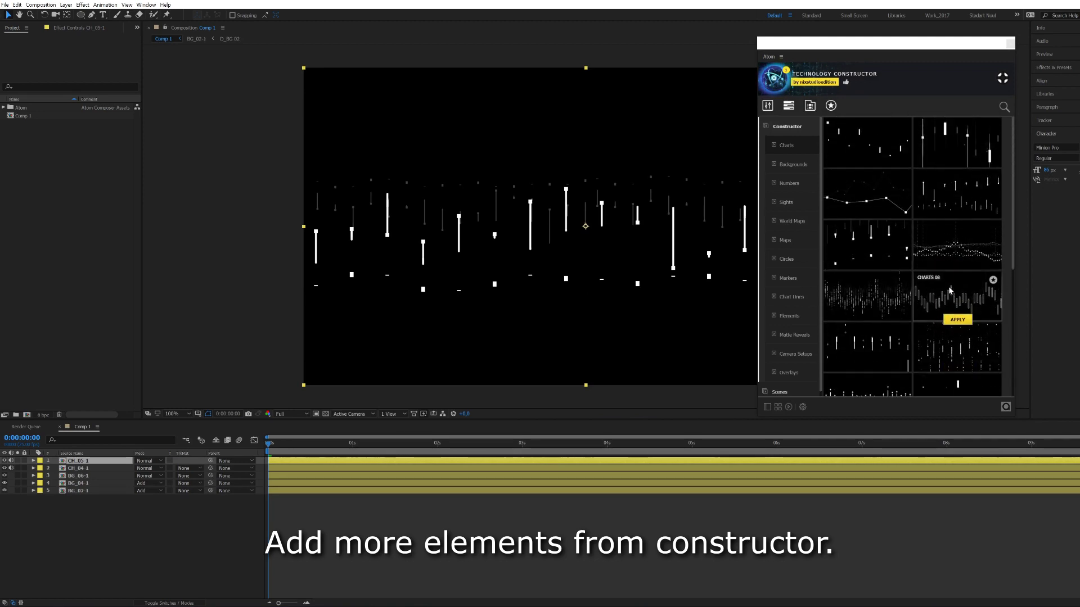
# Add the Charts 01 element and set the four newest layers to Add blending
pyautogui.click(867, 165)
pyautogui.keyDown('shift'); pyautogui.click(79, 483); pyautogui.keyUp('shift')
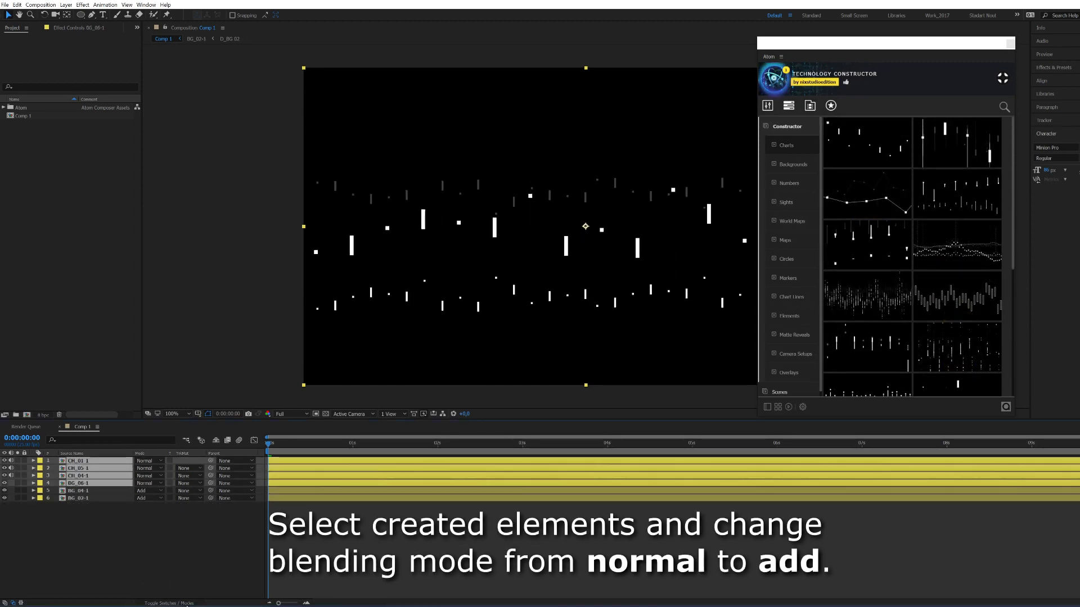
pyautogui.click(172, 603)
pyautogui.click(172, 604)
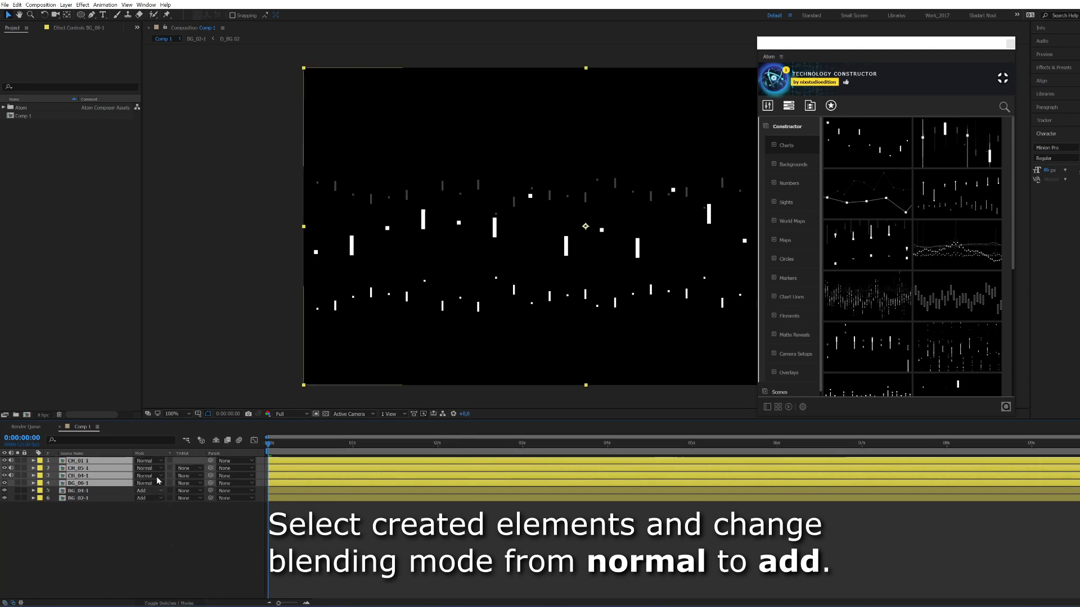
pyautogui.click(144, 464)
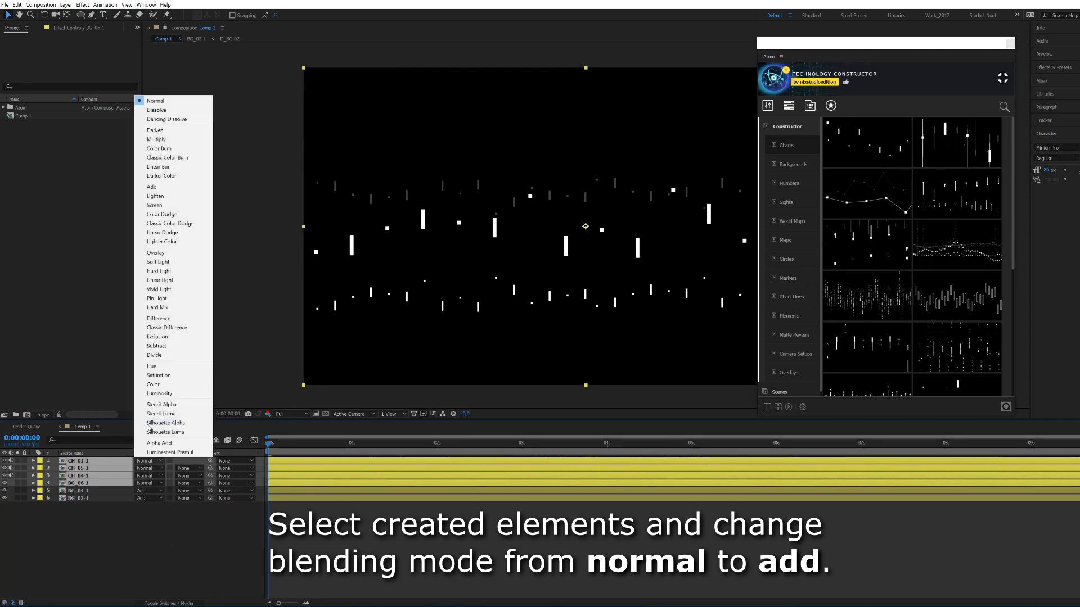
pyautogui.click(168, 189)
pyautogui.click(72, 534)
pyautogui.click(82, 476)
# Drag CH_04-1 up near the top and CH_05-1 bars toward the bottom
pyautogui.moveTo(507, 251); pyautogui.dragTo(506, 76)
pyautogui.click(79, 468)
pyautogui.moveTo(585, 220); pyautogui.dragTo(584, 361)
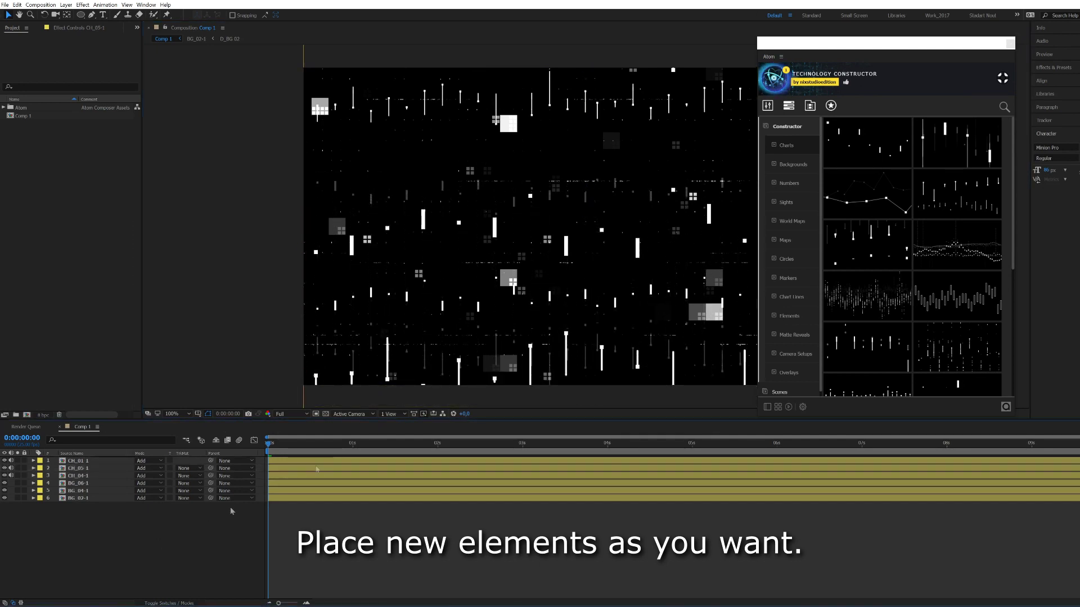
pyautogui.scroll(-2, 566, 306)
pyautogui.scroll(1, 566, 304)
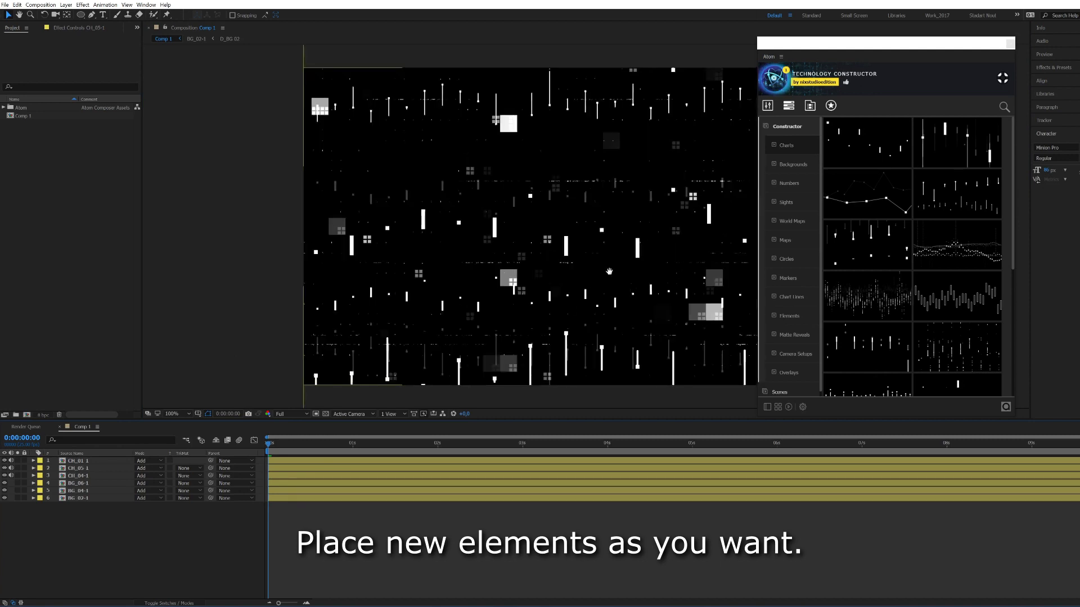
pyautogui.scroll(1, 566, 304)
pyautogui.moveTo(533, 275); pyautogui.dragTo(480, 264)
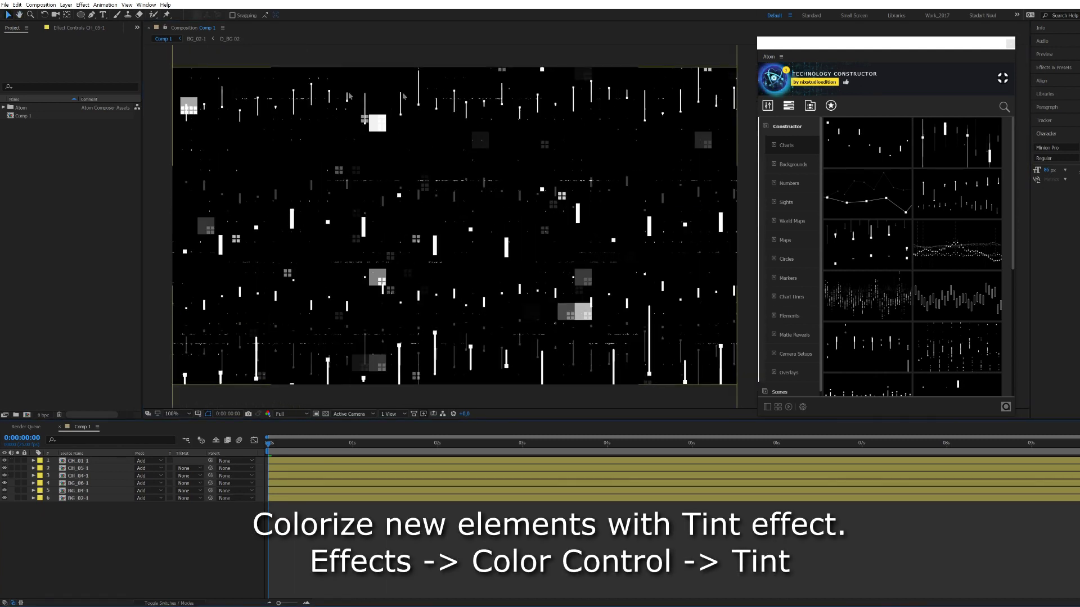
# Apply the Color Correction > Tint effect to the CH_01-1 chart layer
pyautogui.click(86, 461)
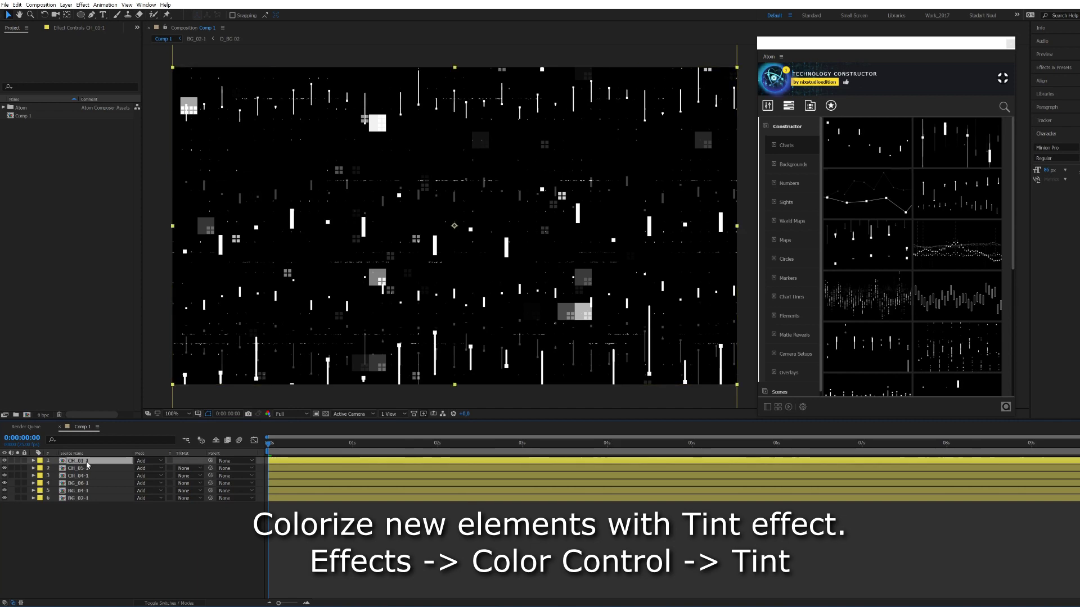
pyautogui.click(82, 5)
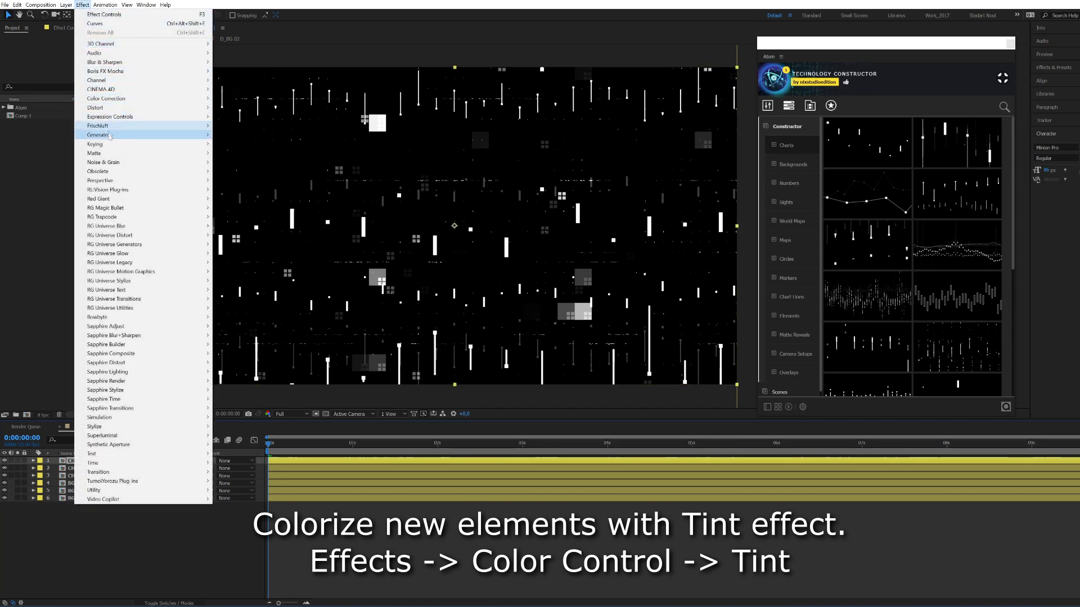
pyautogui.moveTo(112, 98)
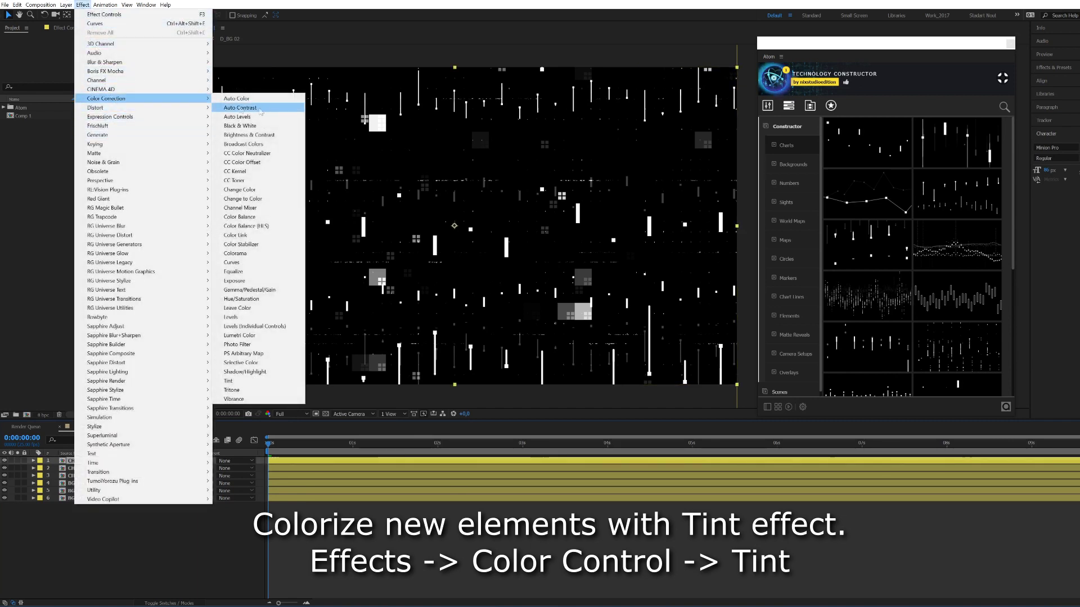
pyautogui.click(250, 383)
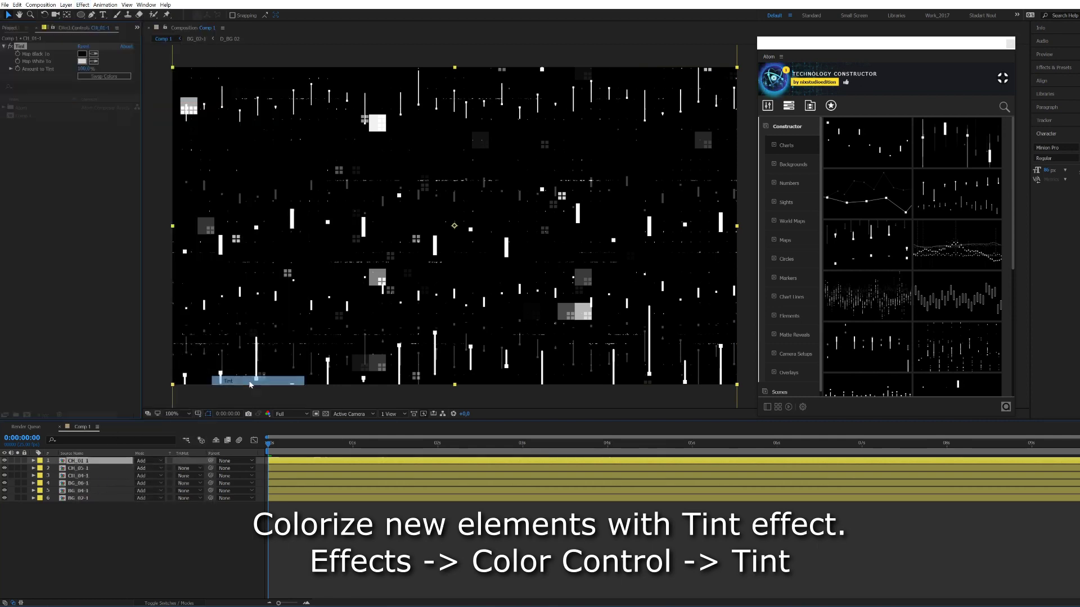
# Set the Tint's Map White To colour to a fully saturated sky blue
pyautogui.click(82, 61)
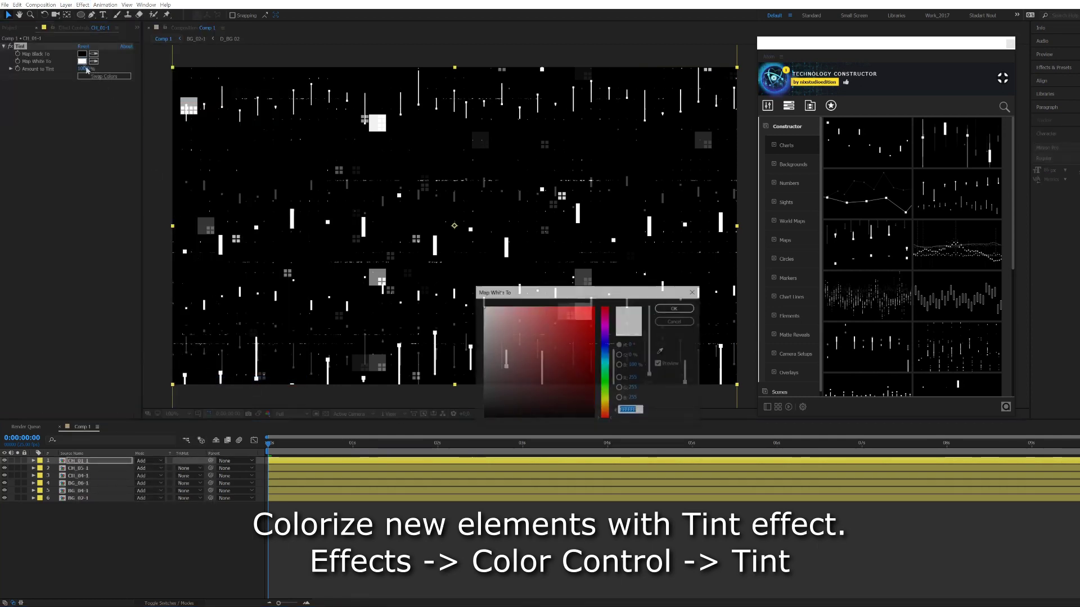
pyautogui.click(608, 364)
pyautogui.moveTo(583, 348); pyautogui.dragTo(618, 290)
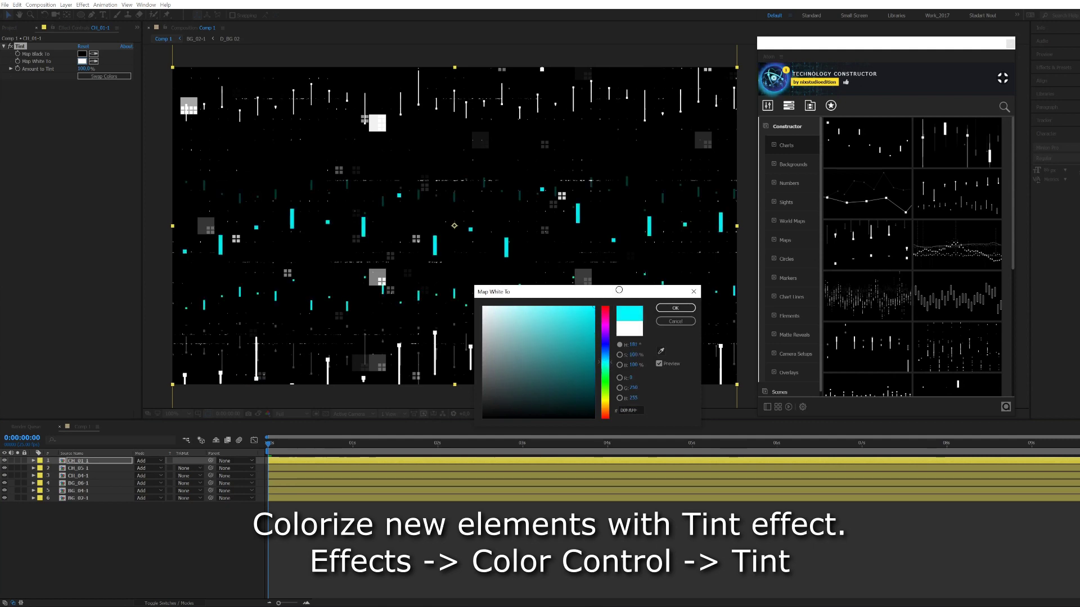
pyautogui.click(610, 359)
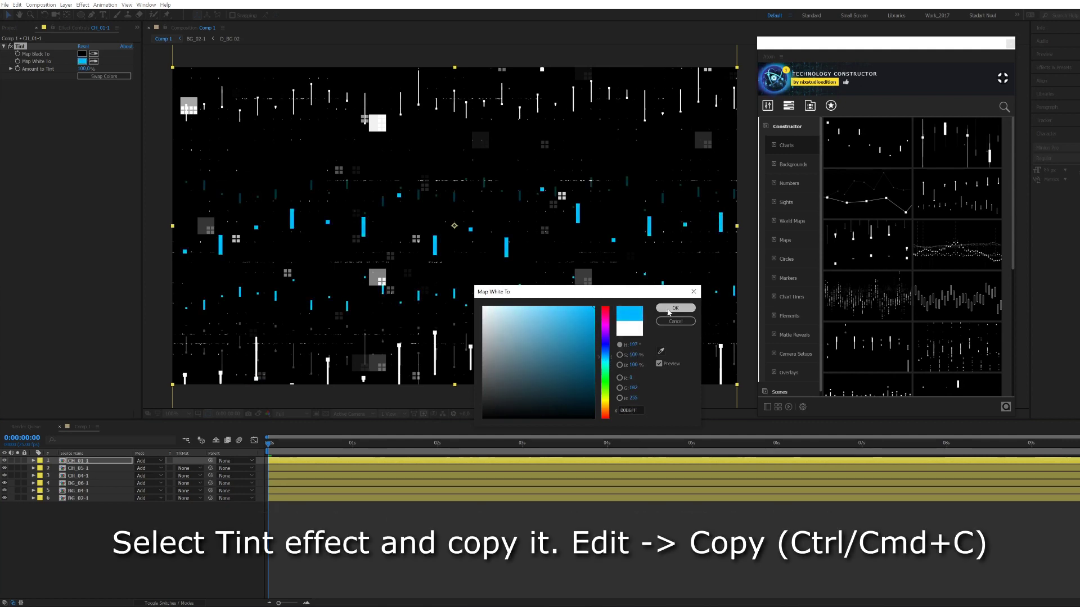
pyautogui.click(669, 312)
pyautogui.click(17, 5)
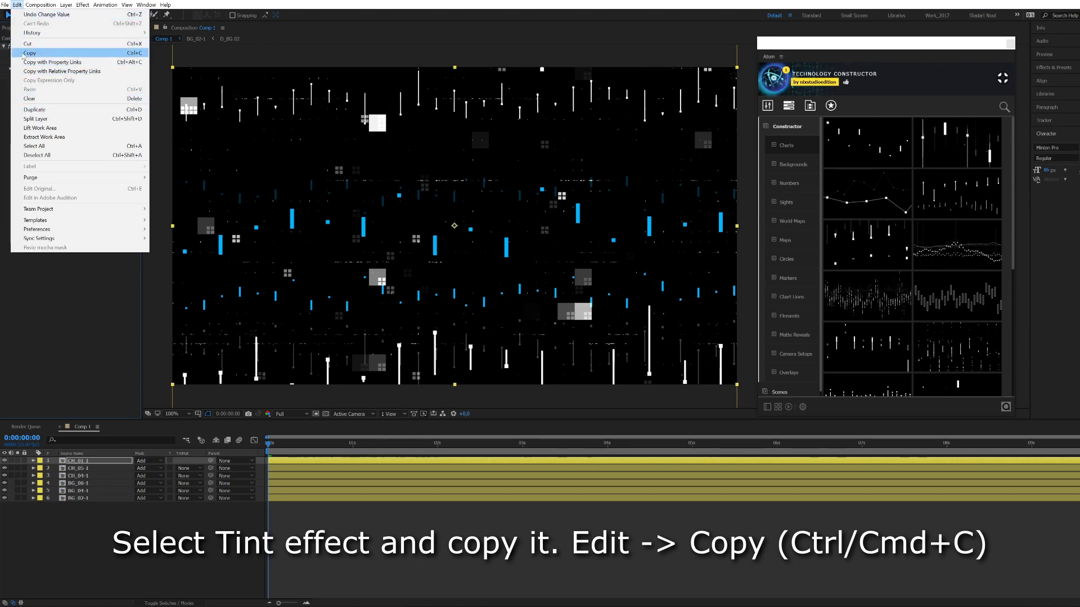
# Copy the Tint effect and paste it onto the CH_04-1 chart layer
pyautogui.click(47, 55)
pyautogui.click(86, 468)
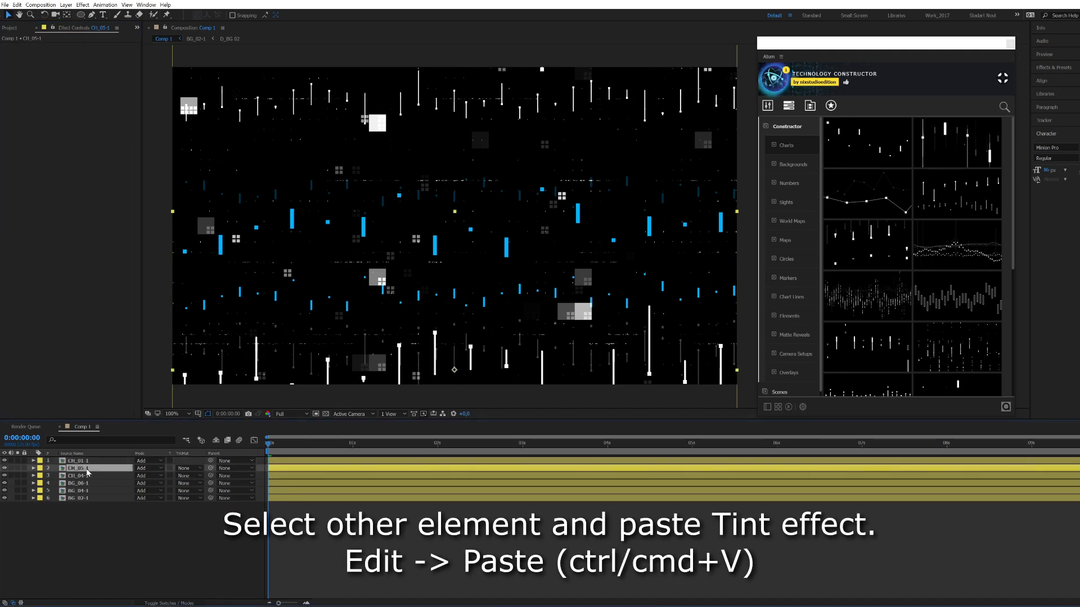
pyautogui.click(86, 477)
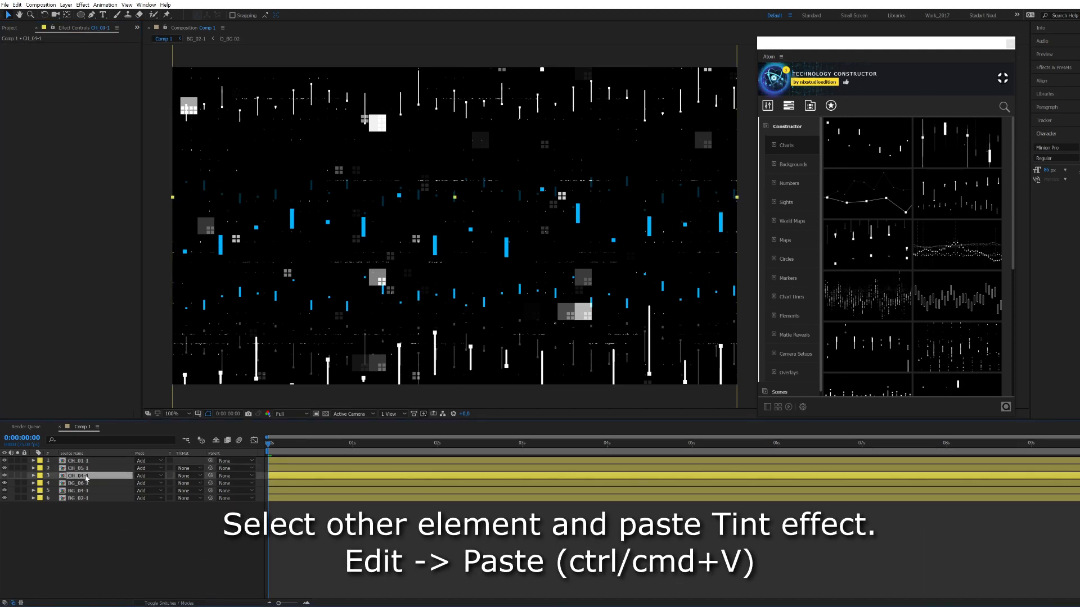
pyautogui.click(16, 6)
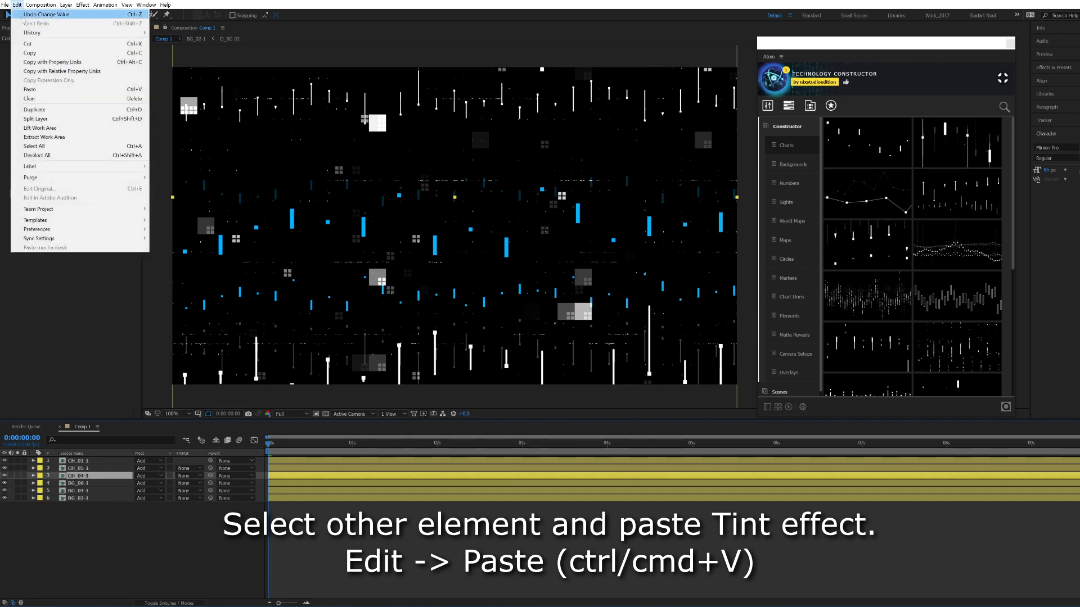
pyautogui.click(43, 89)
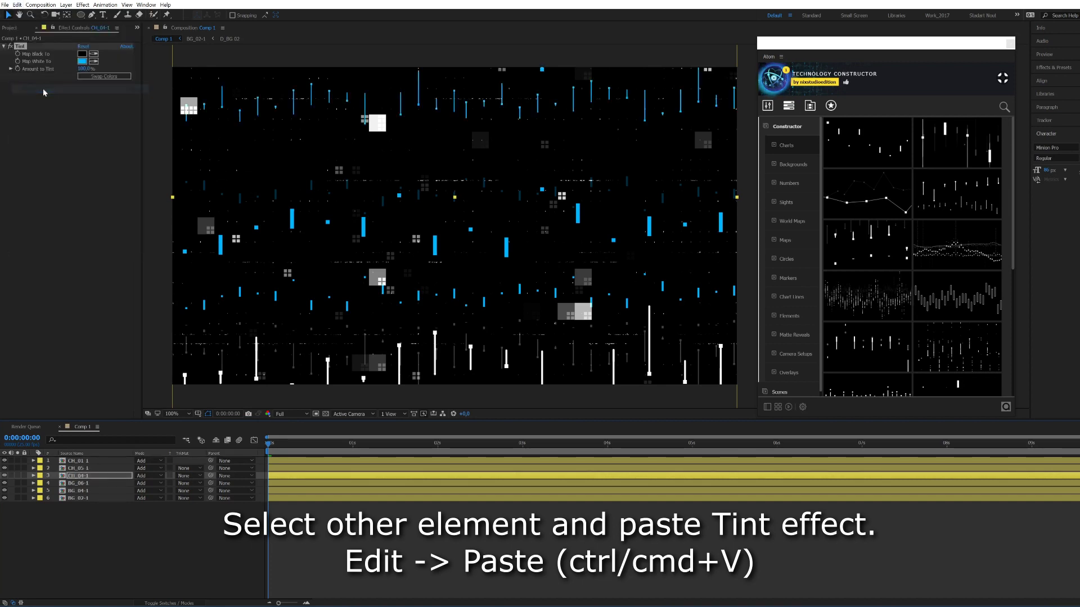
# Paste Tint onto CH_05-1 and set its Map White To colour to magenta-pink
pyautogui.click(86, 469)
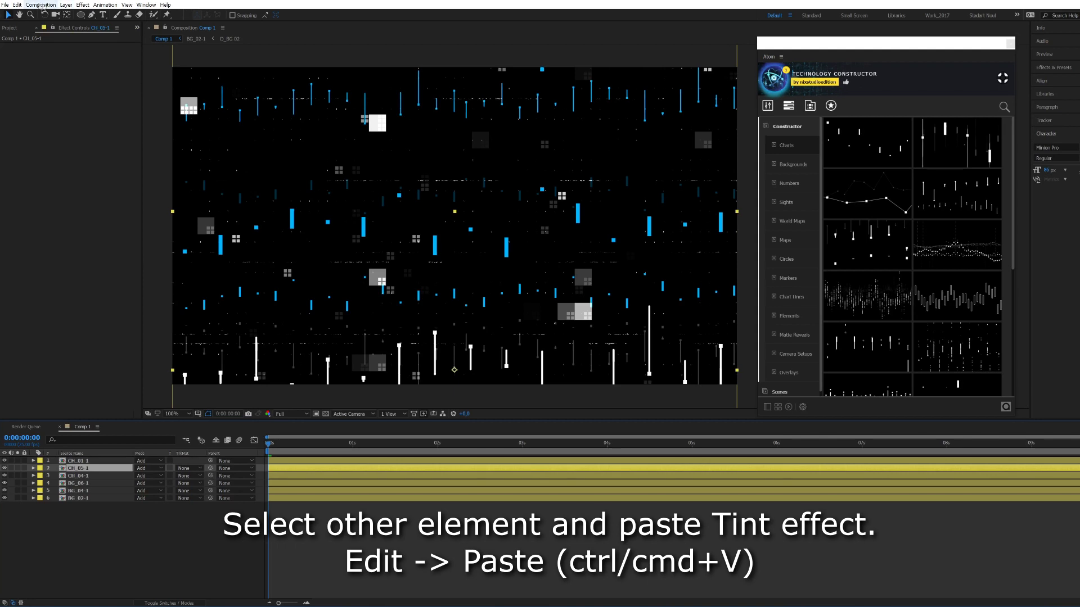
pyautogui.click(17, 5)
pyautogui.click(37, 91)
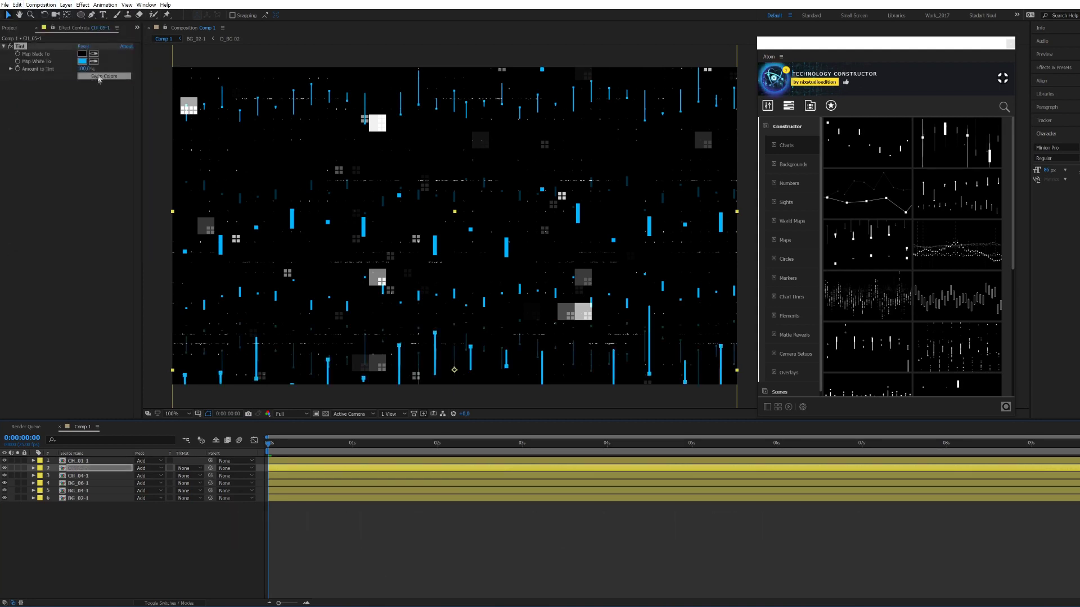
pyautogui.click(82, 60)
pyautogui.moveTo(601, 402); pyautogui.dragTo(608, 429)
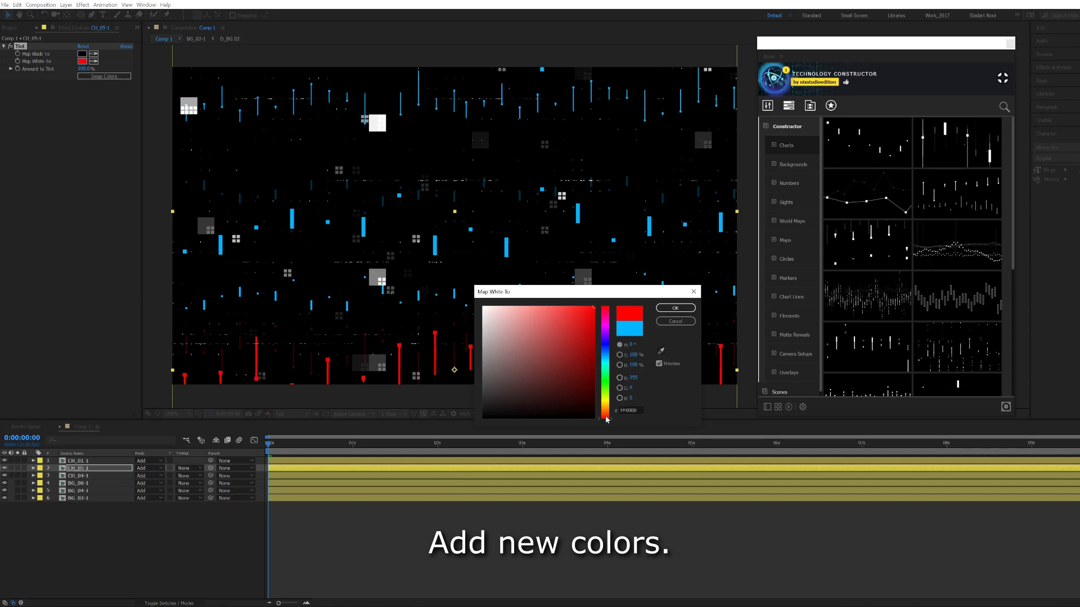
pyautogui.moveTo(607, 419); pyautogui.dragTo(606, 325)
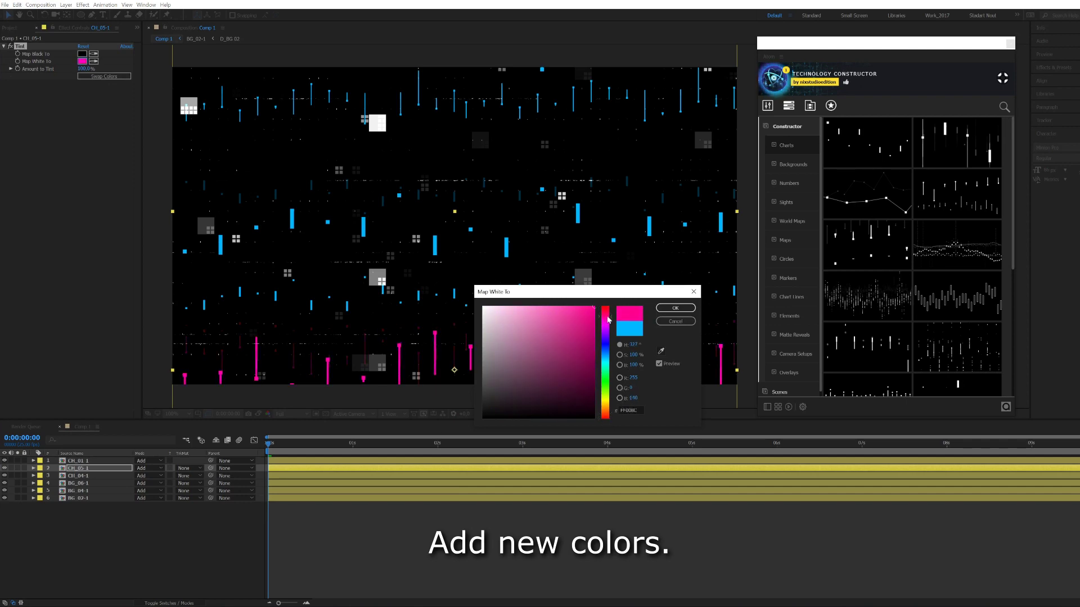
pyautogui.moveTo(579, 318); pyautogui.dragTo(573, 316)
pyautogui.click(669, 311)
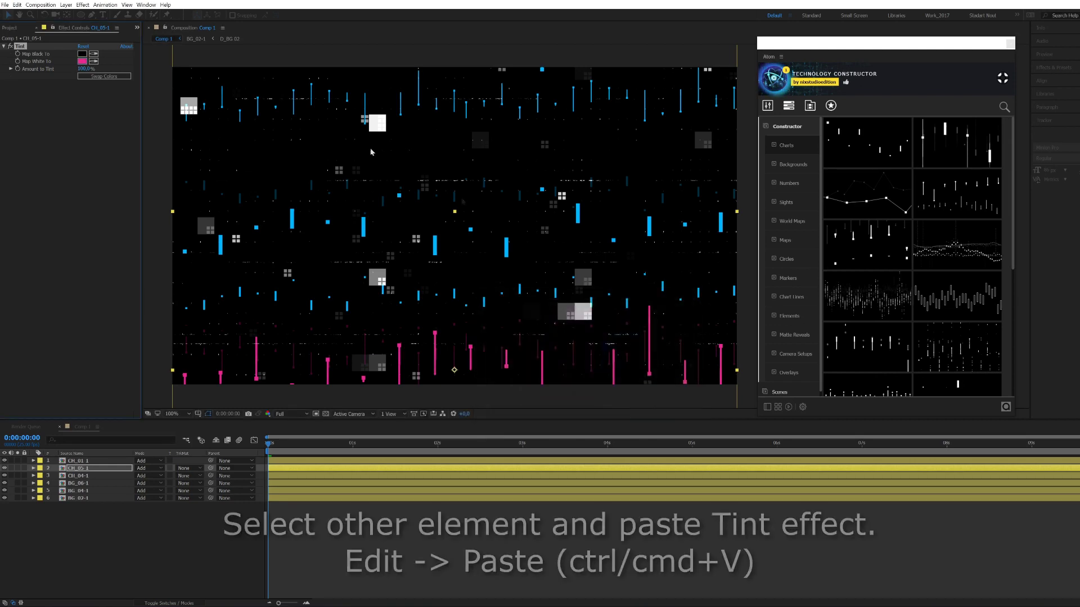
# Paste Tint onto BG_06-1 and map its white to cyan-blue
pyautogui.click(17, 6)
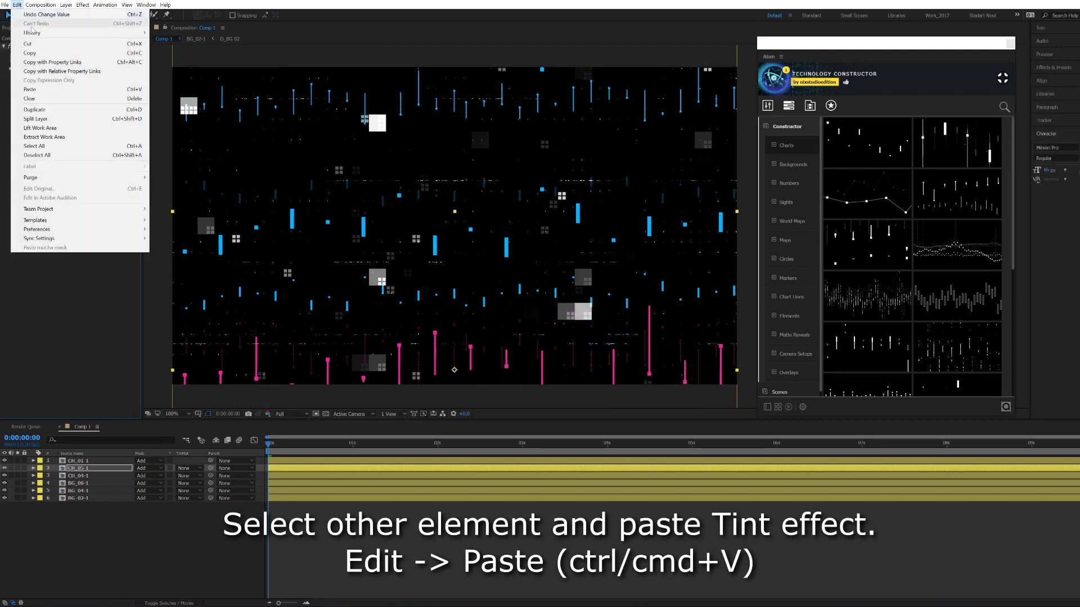
pyautogui.click(25, 55)
pyautogui.click(79, 483)
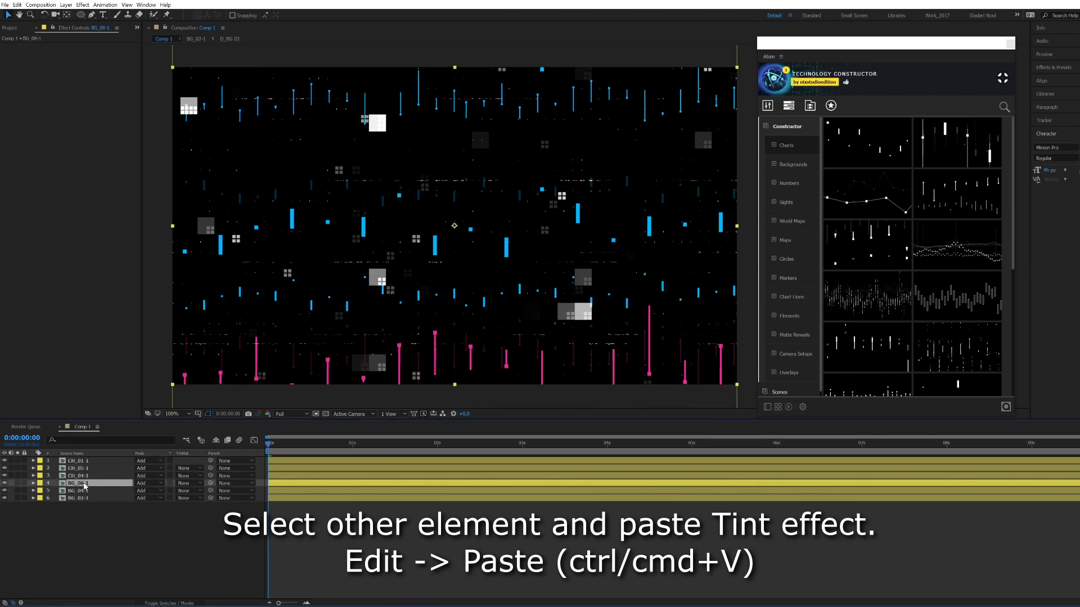
pyautogui.click(17, 4)
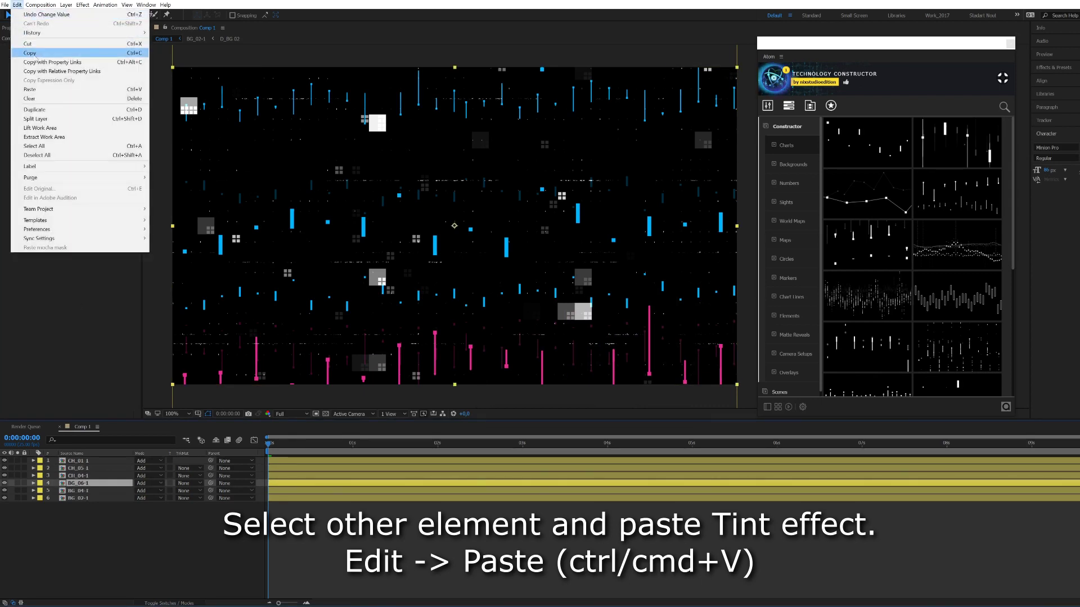
pyautogui.click(40, 90)
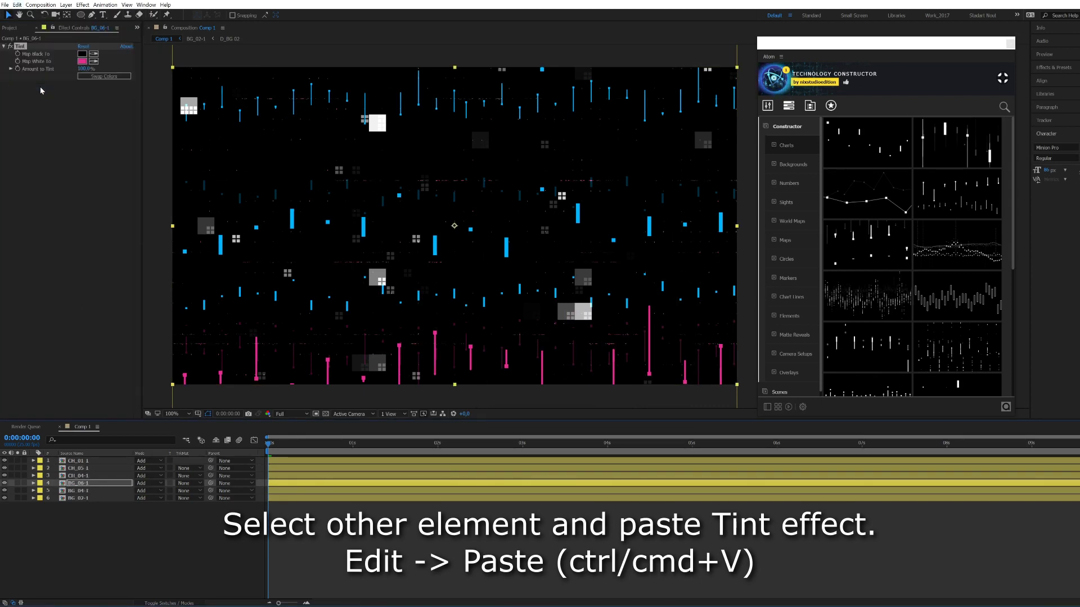
pyautogui.click(82, 61)
pyautogui.moveTo(606, 353); pyautogui.dragTo(607, 371)
pyautogui.moveTo(608, 371); pyautogui.dragTo(609, 362)
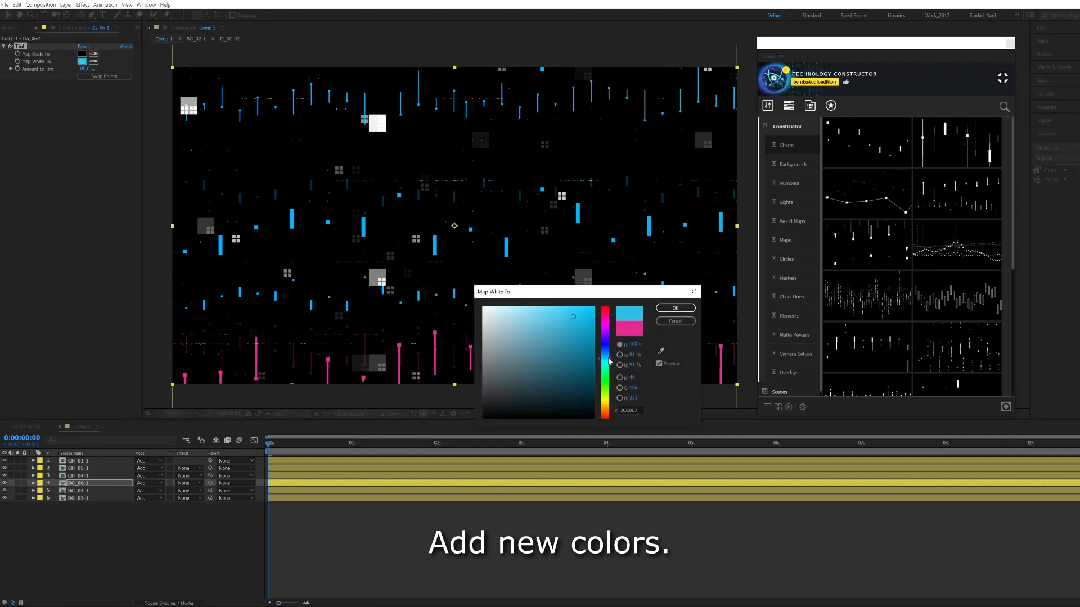
pyautogui.click(673, 308)
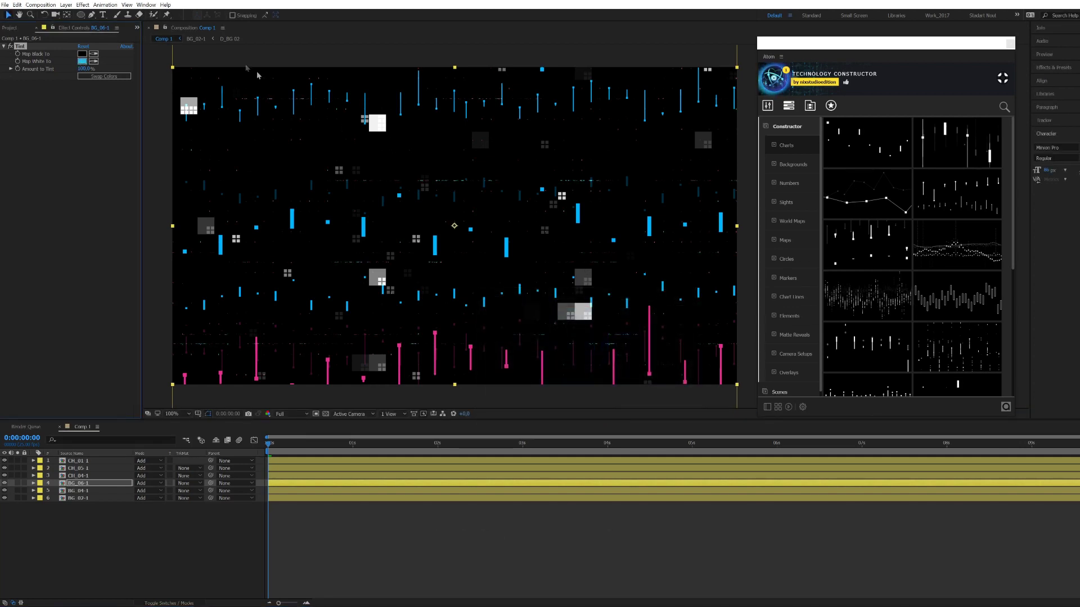
# Paste Tint onto BG_04-1 and map its white to blue
pyautogui.click(81, 492)
pyautogui.click(18, 5)
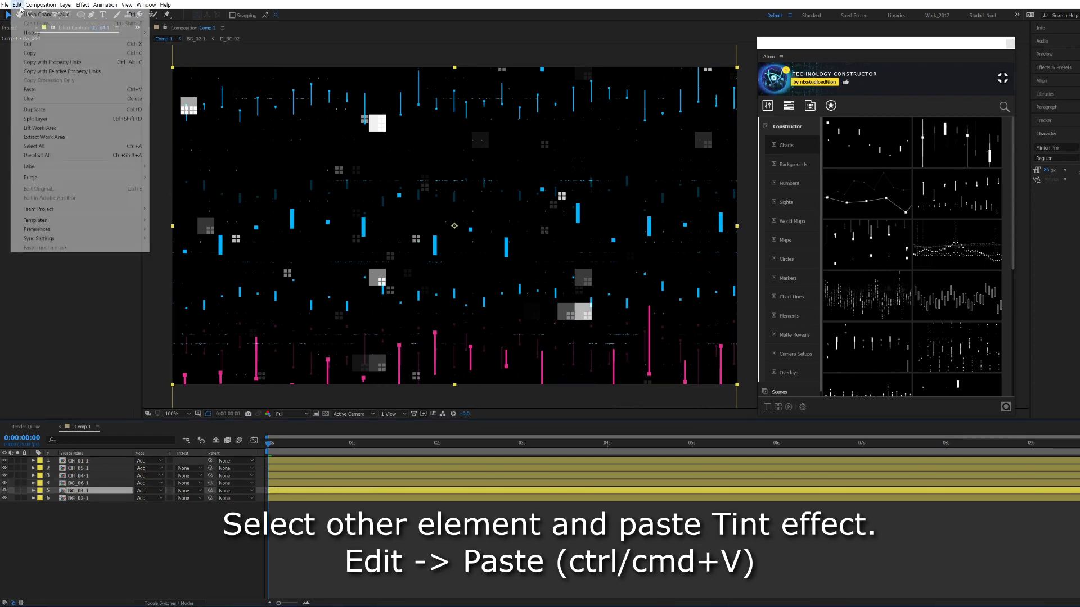
pyautogui.click(47, 94)
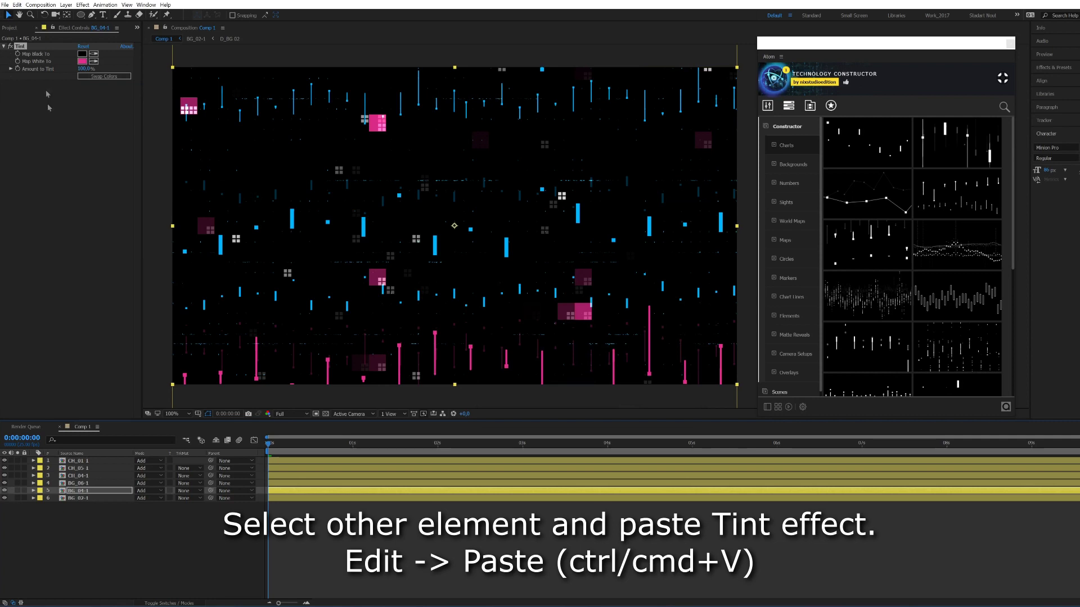
pyautogui.click(101, 497)
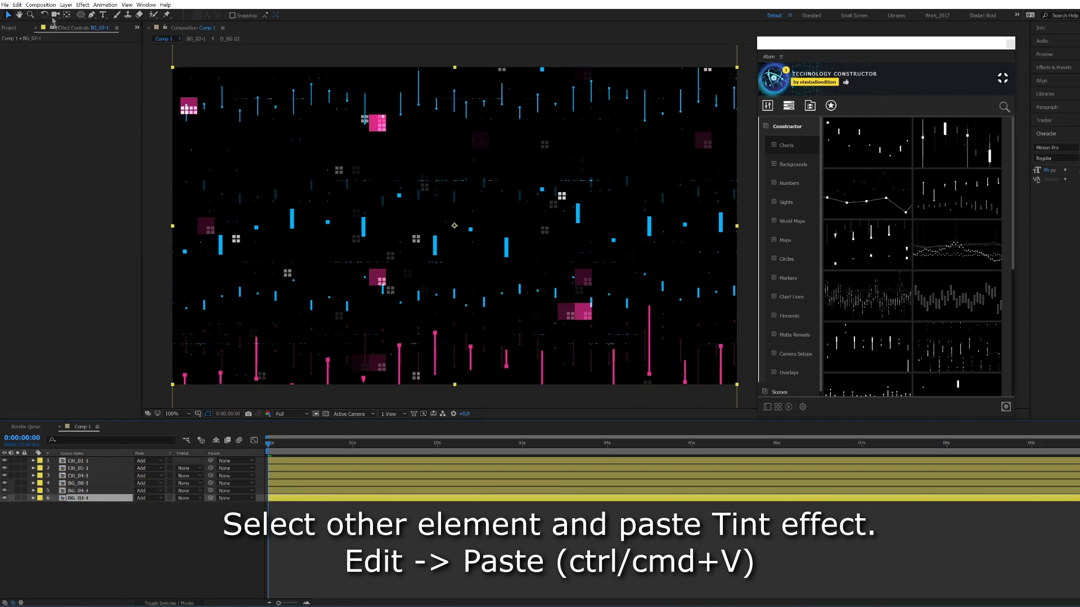
pyautogui.hotkey('ctrl', 'Up')
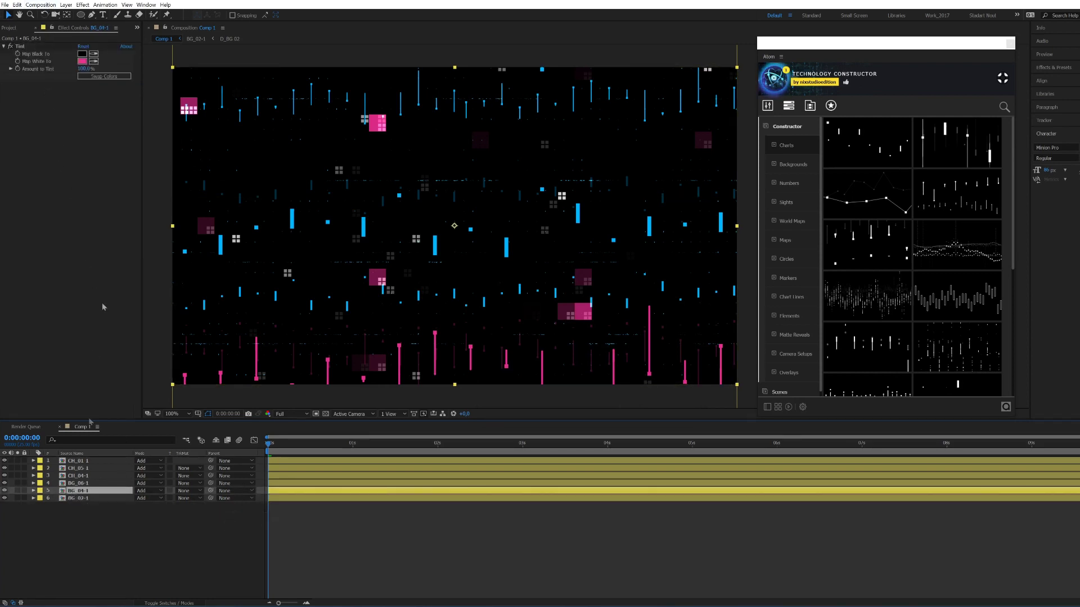
pyautogui.click(82, 61)
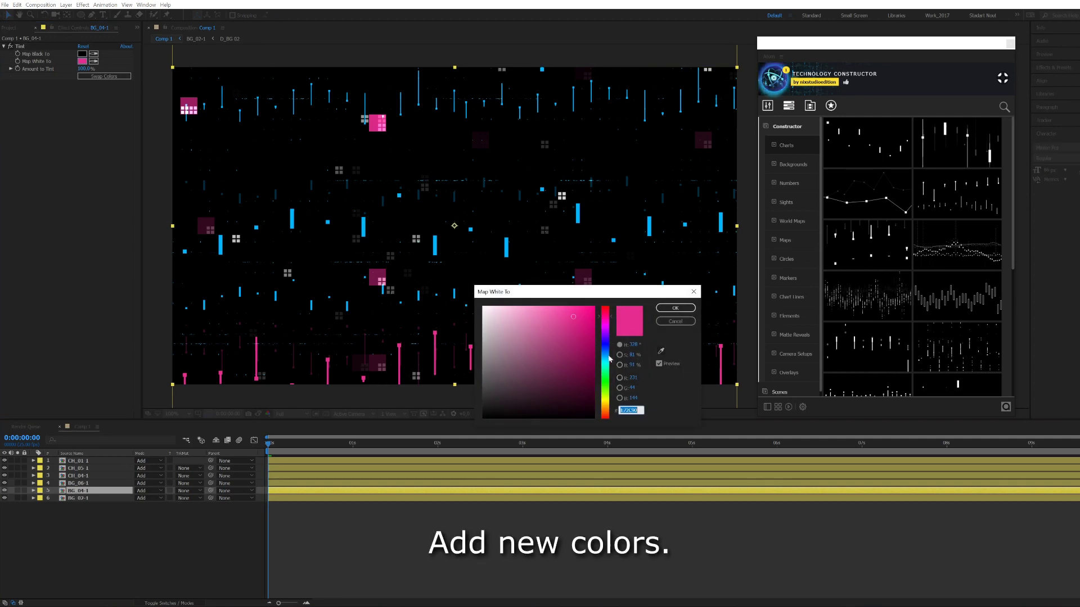
pyautogui.click(606, 360)
pyautogui.moveTo(609, 360); pyautogui.dragTo(612, 362)
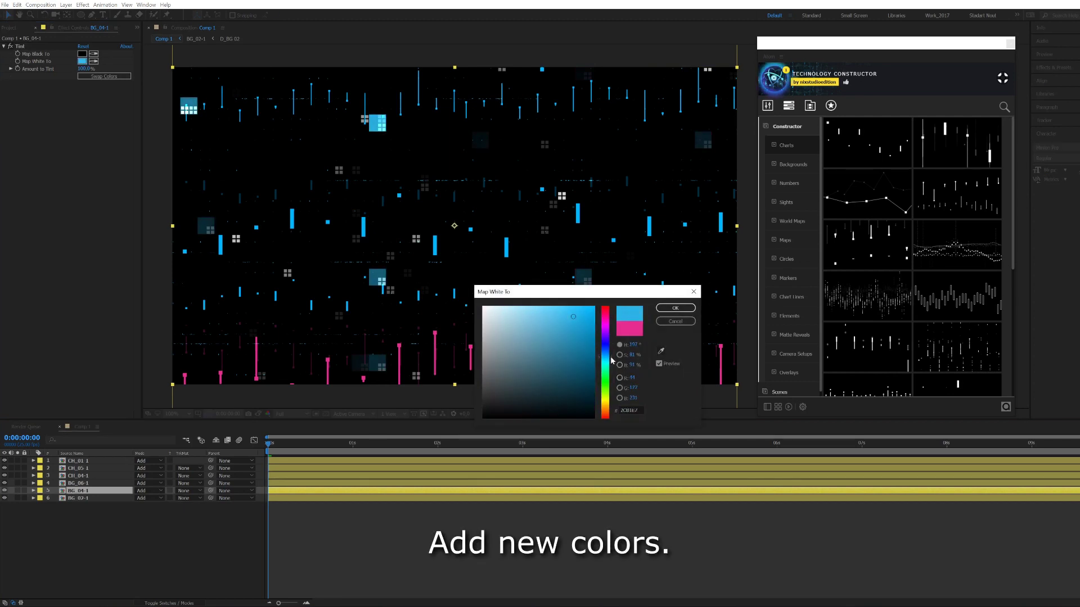
pyautogui.click(682, 309)
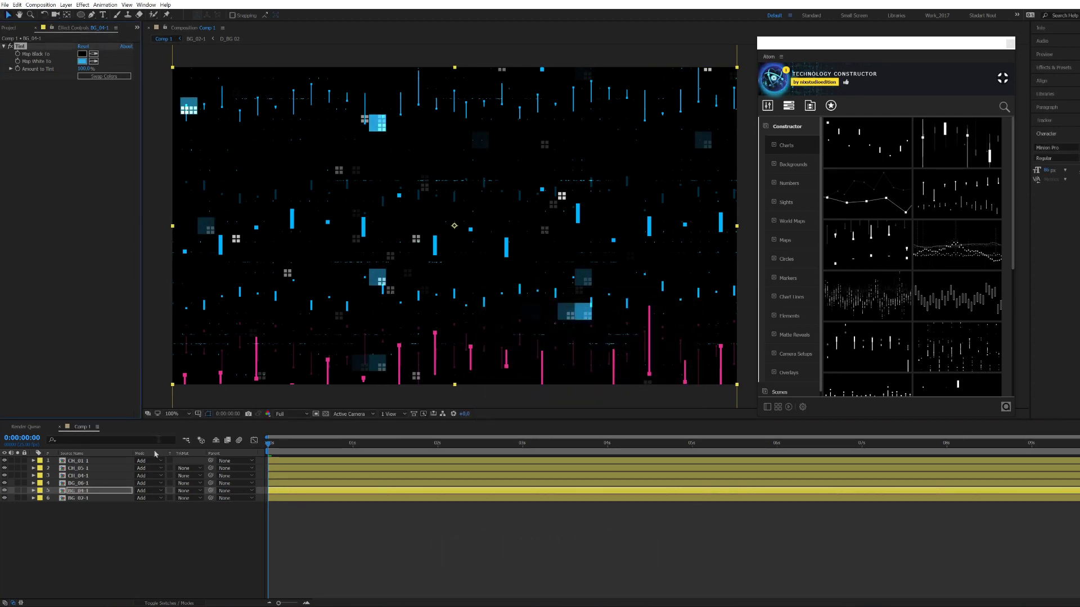
# Paste the pink Tint effect onto BG_02-1
pyautogui.hotkey('ctrl', 'Down')
pyautogui.click(17, 5)
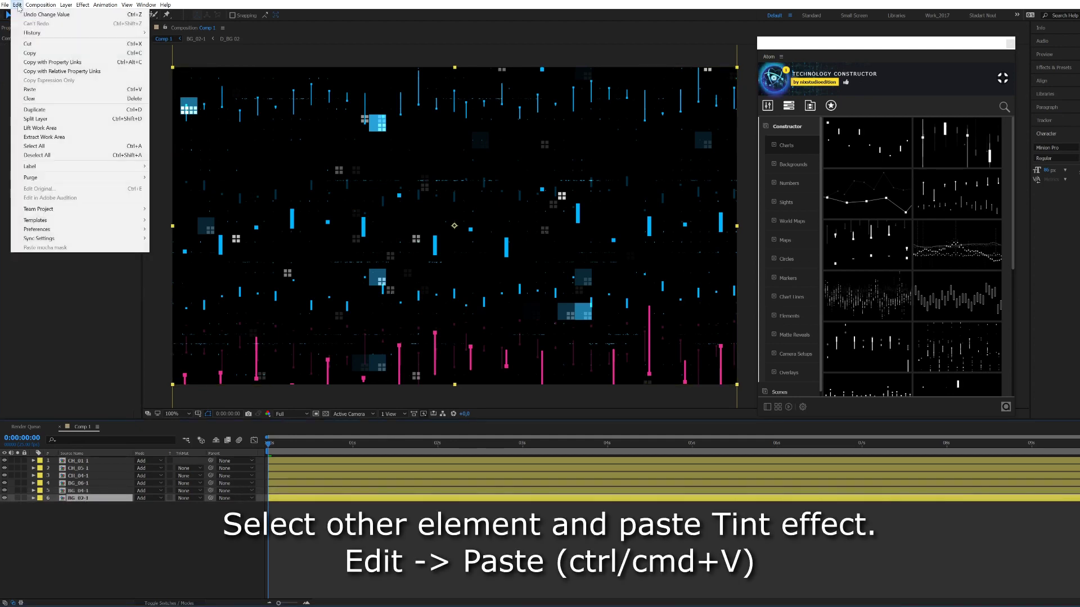
pyautogui.click(36, 88)
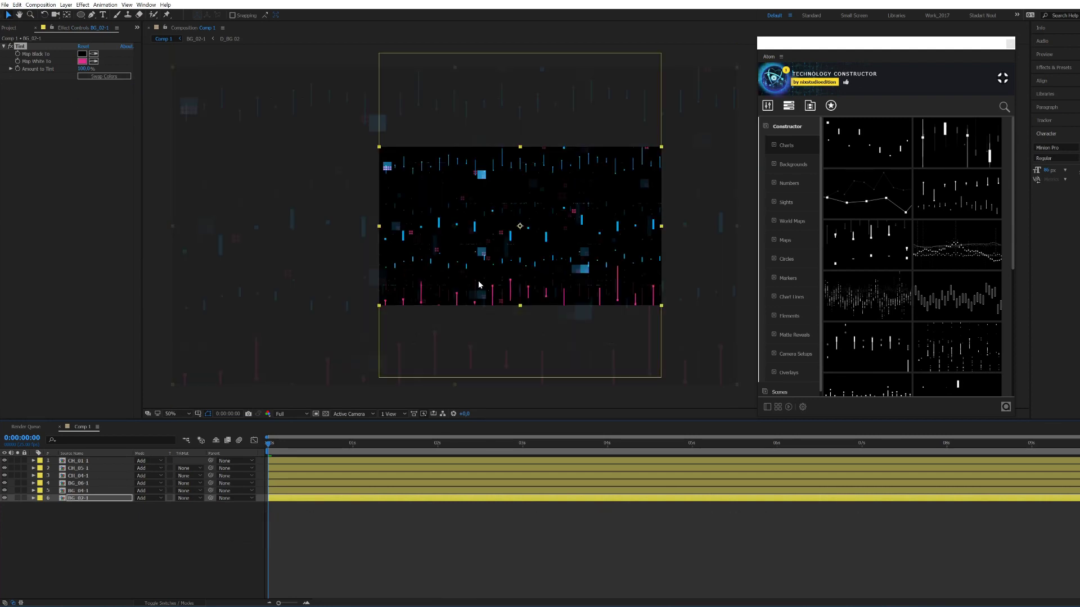
# Add the CHARTS 07 element and paste the Tint effect onto its layer
pyautogui.click(142, 539)
pyautogui.scroll(-4, 887, 310)
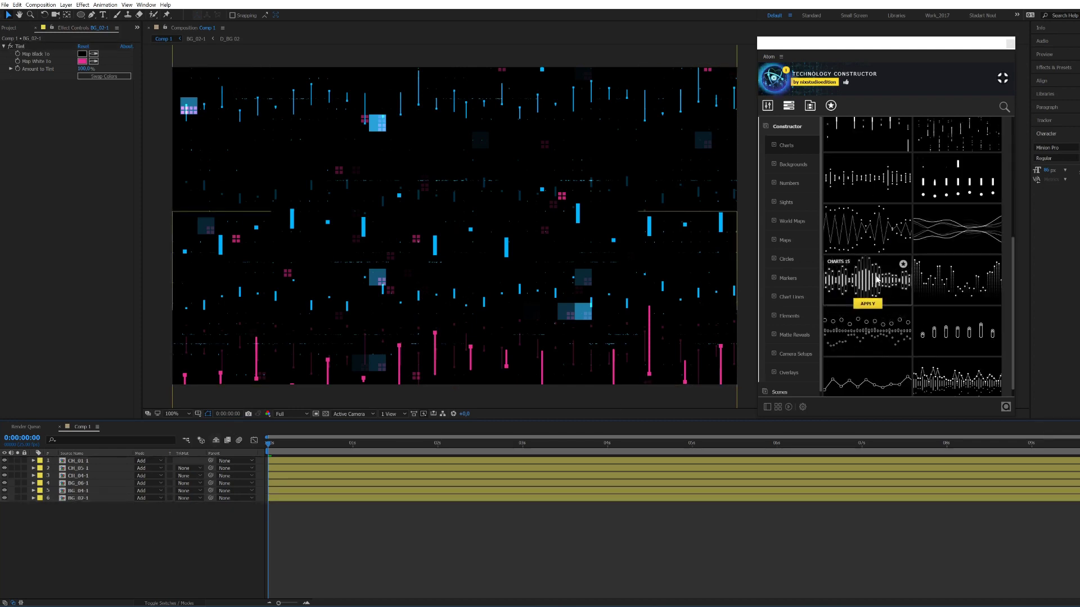
pyautogui.scroll(5, 875, 279)
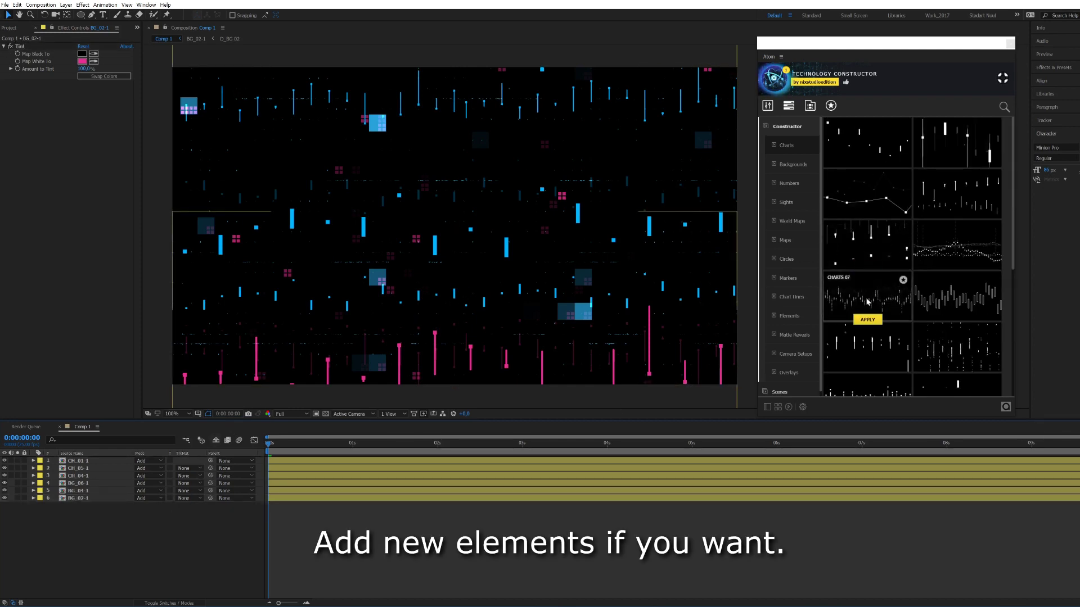
pyautogui.click(867, 320)
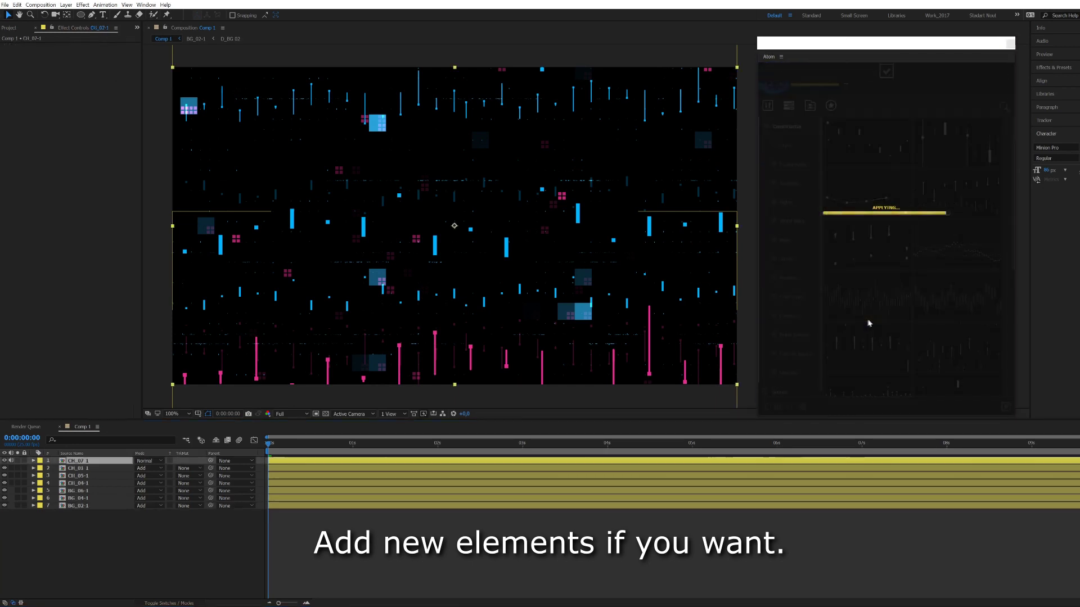
pyautogui.click(17, 5)
pyautogui.click(33, 87)
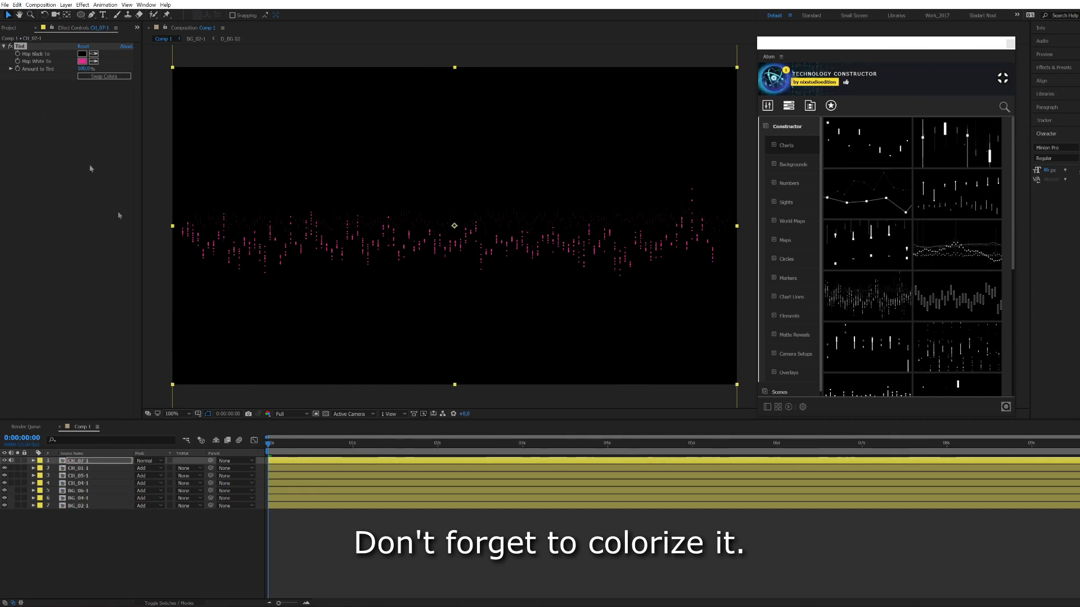
# Set the new chart layer to Add mode and move it to the top of the frame
pyautogui.click(156, 461)
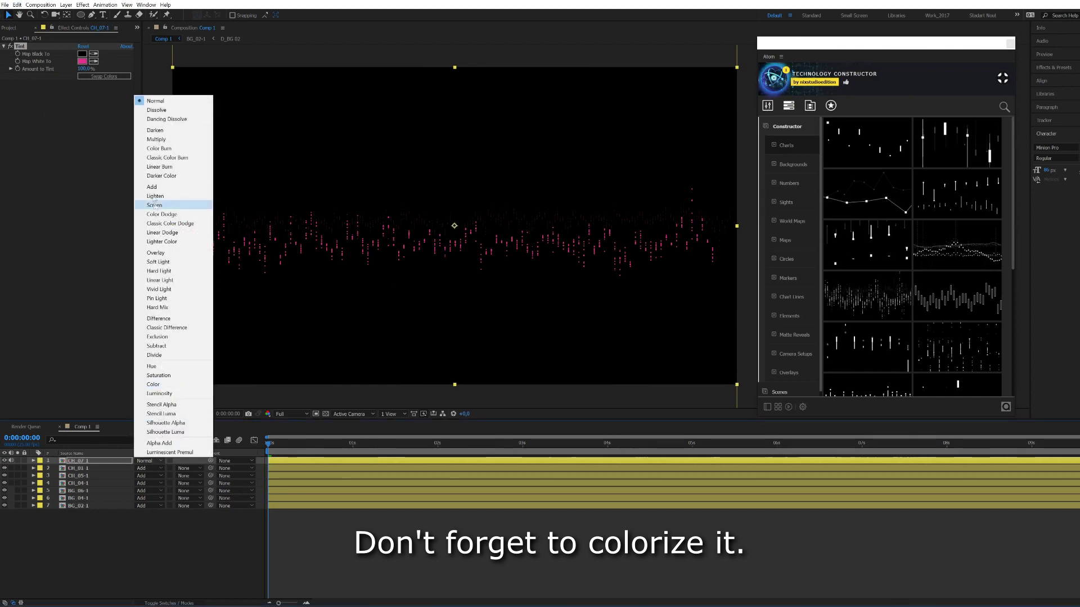
pyautogui.click(152, 187)
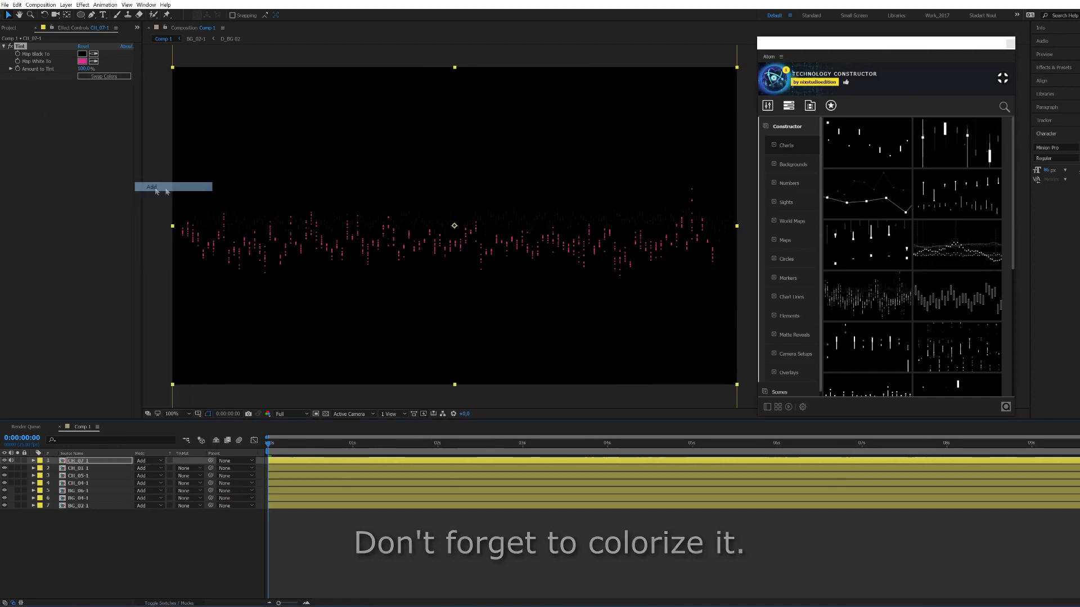
pyautogui.moveTo(359, 117); pyautogui.dragTo(360, 80)
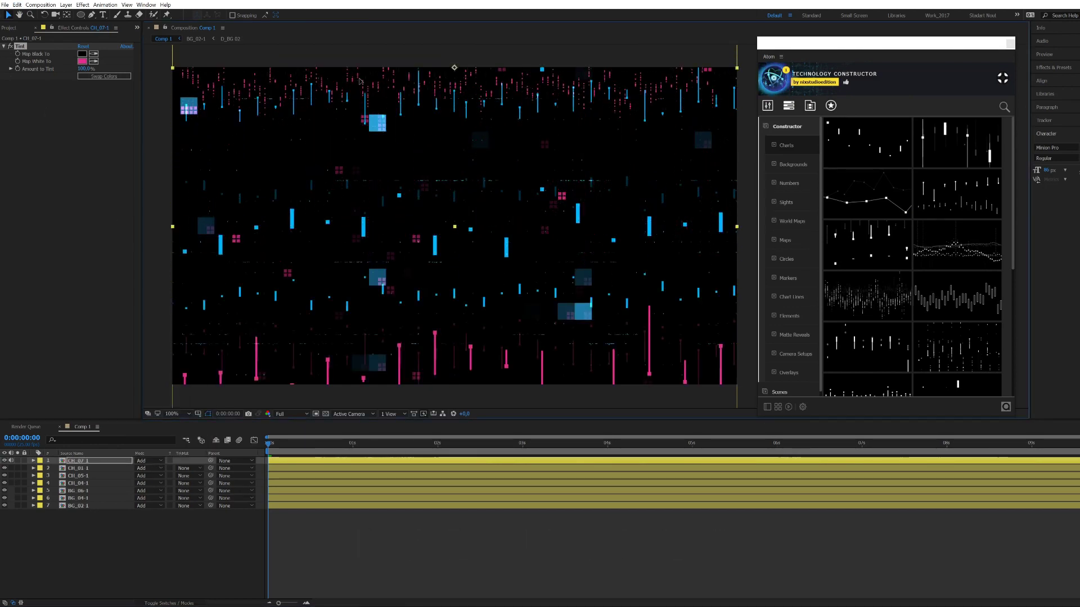
pyautogui.press(',')
pyautogui.press(',')
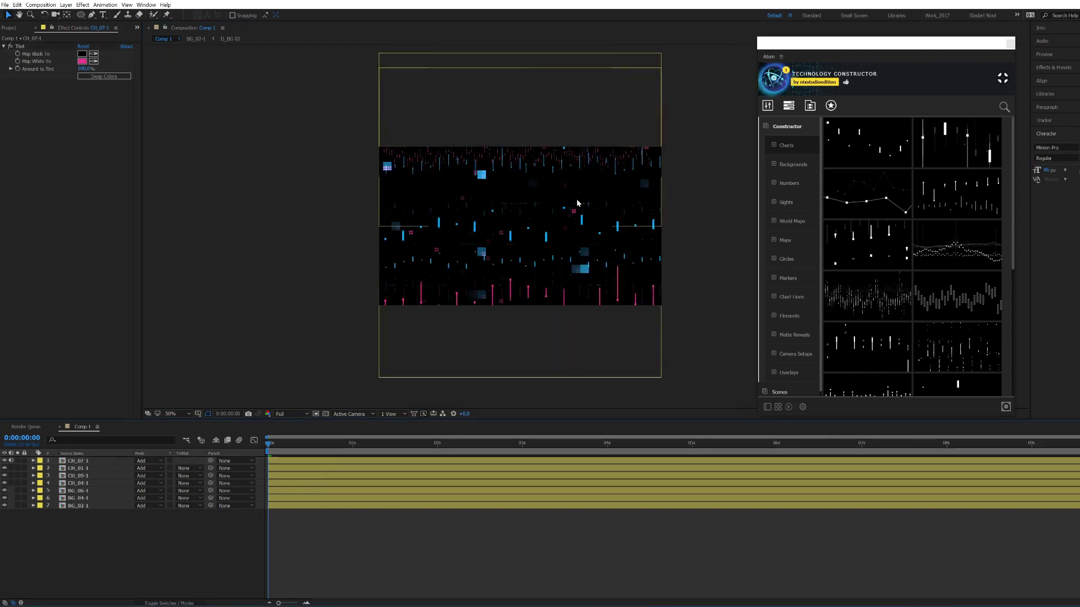
pyautogui.press('.')
pyautogui.press('.')
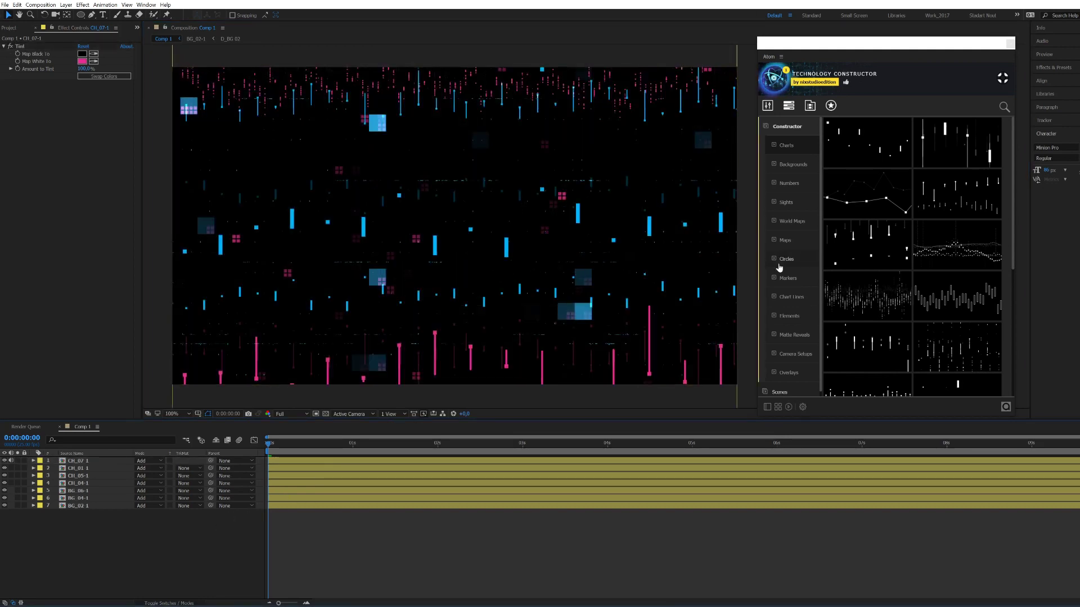
# Add the Sight 18 graphic from the Sights collection
pyautogui.click(788, 184)
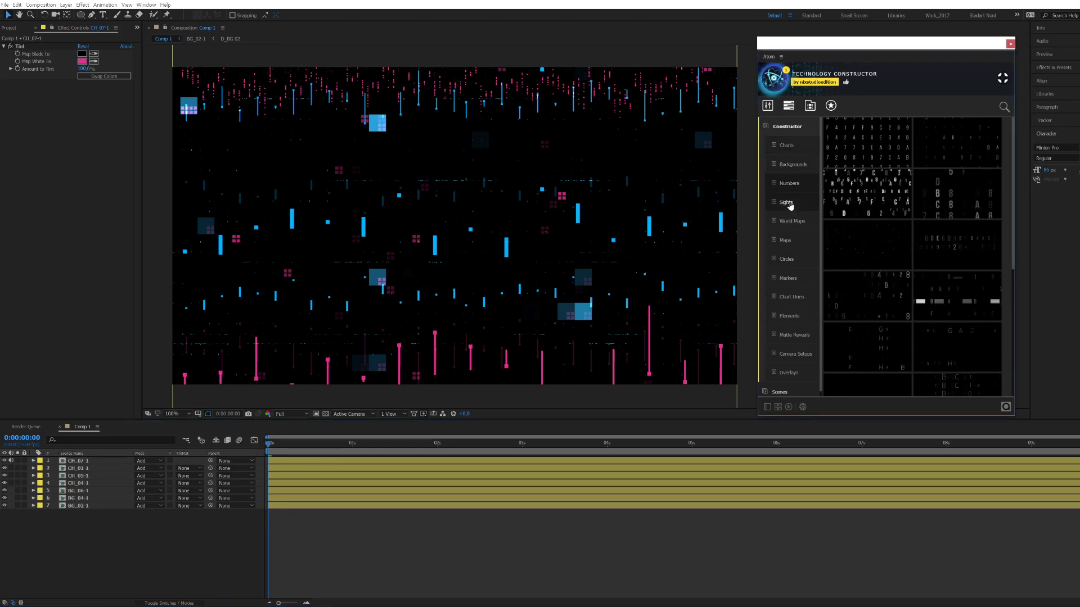
pyautogui.click(789, 205)
pyautogui.moveTo(961, 354)
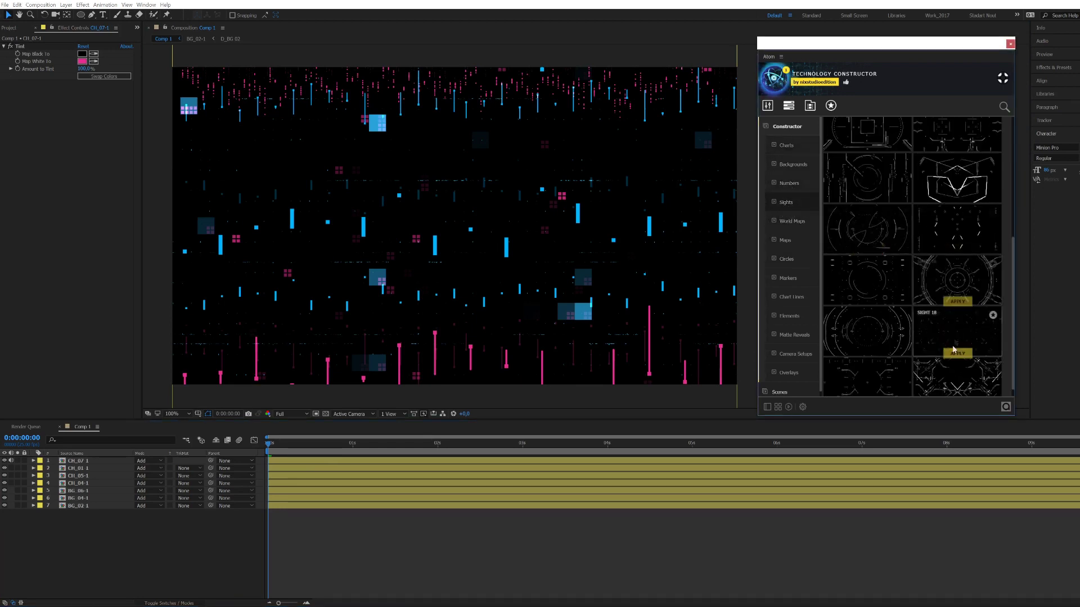
pyautogui.click(957, 356)
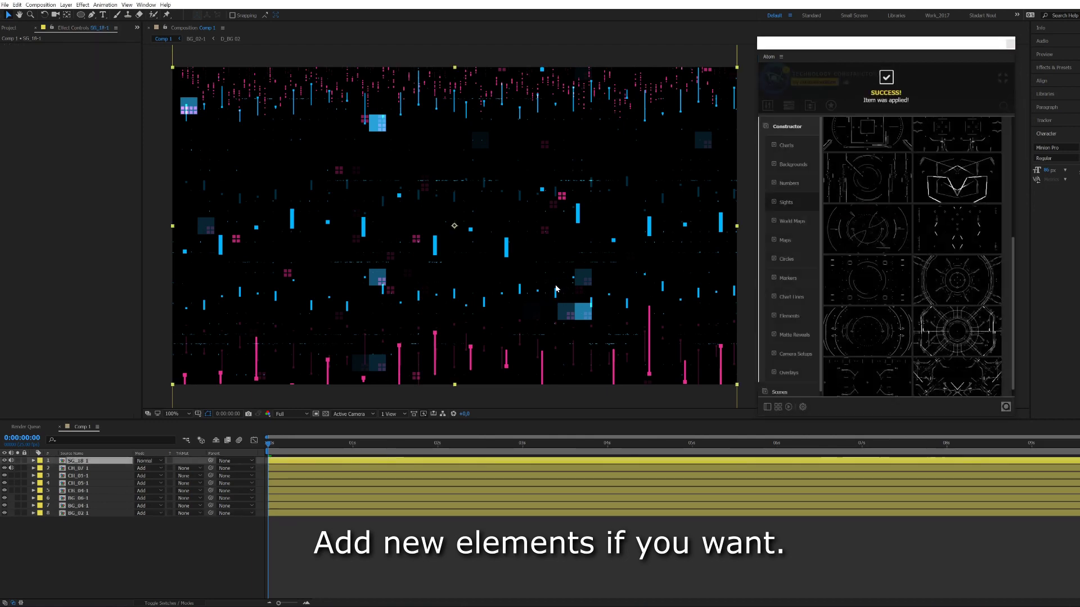
# Set SG_18-1 to Add mode, scale it to about 207.8% and lower its opacity
pyautogui.click(148, 460)
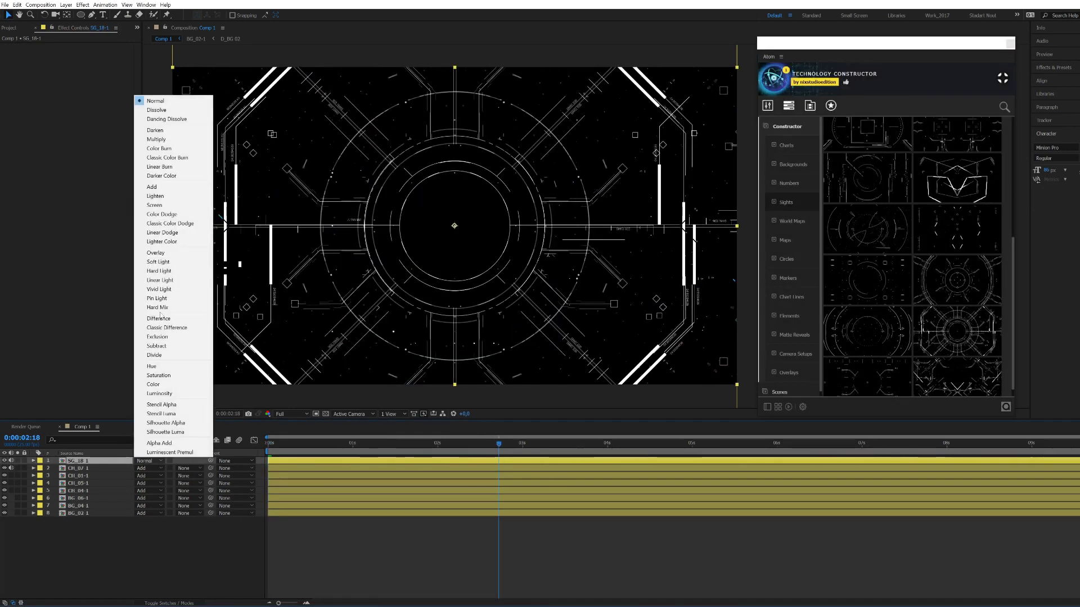
pyautogui.click(156, 186)
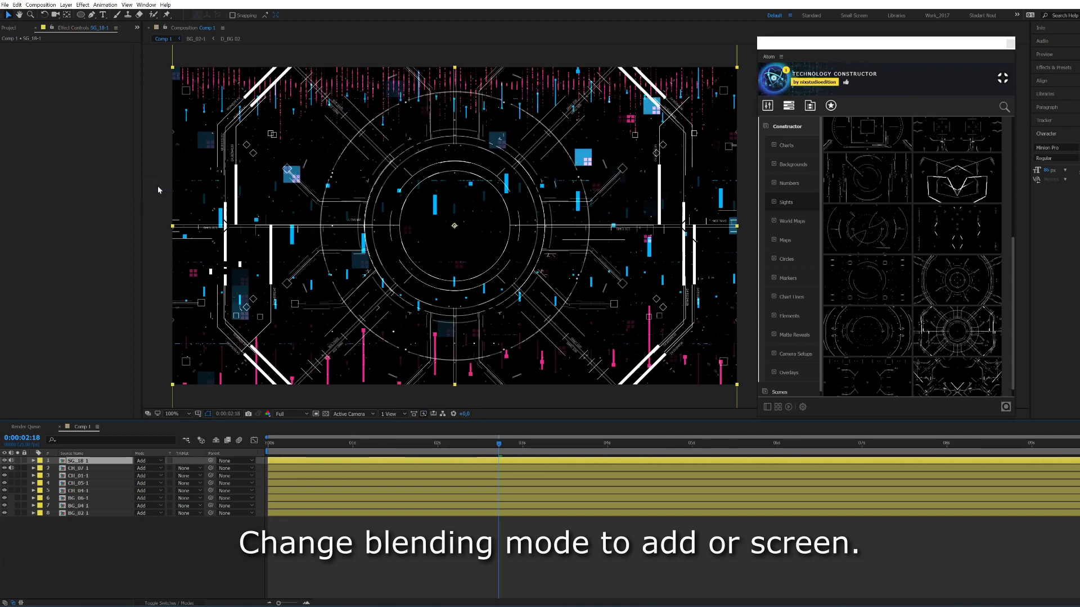
pyautogui.click(33, 461)
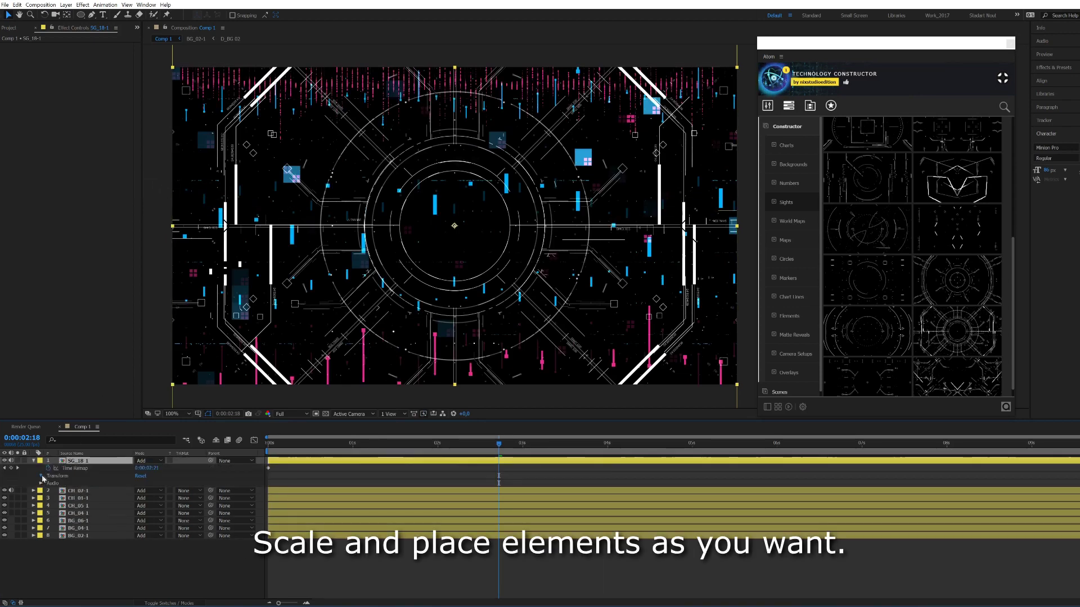
pyautogui.moveTo(150, 498)
pyautogui.mouseDown()
pyautogui.moveTo(135, 497)
pyautogui.moveTo(203, 499)
pyautogui.mouseUp()
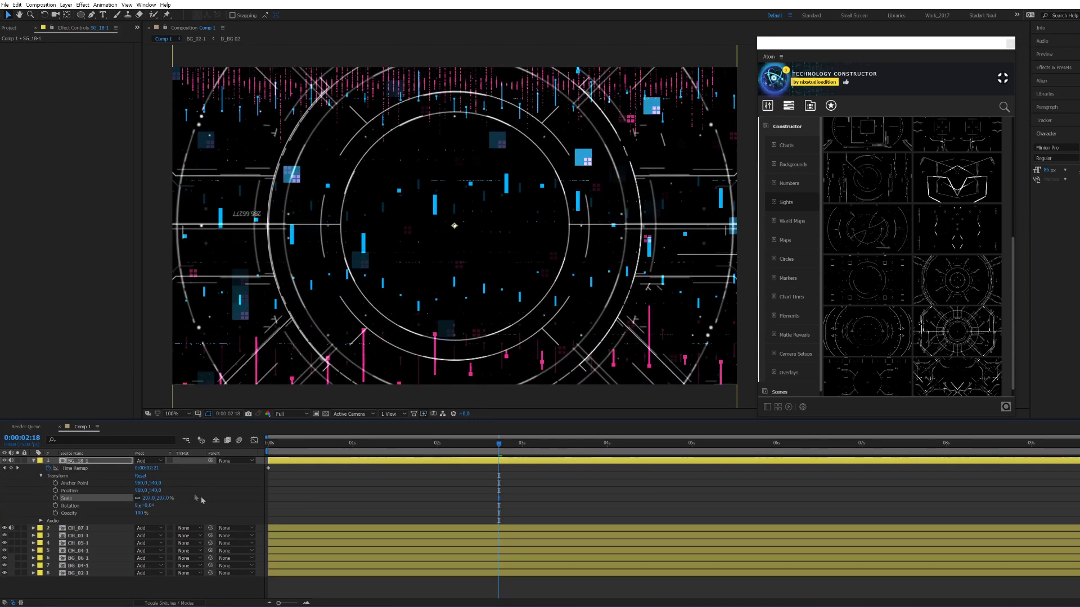
pyautogui.moveTo(138, 513); pyautogui.dragTo(105, 514)
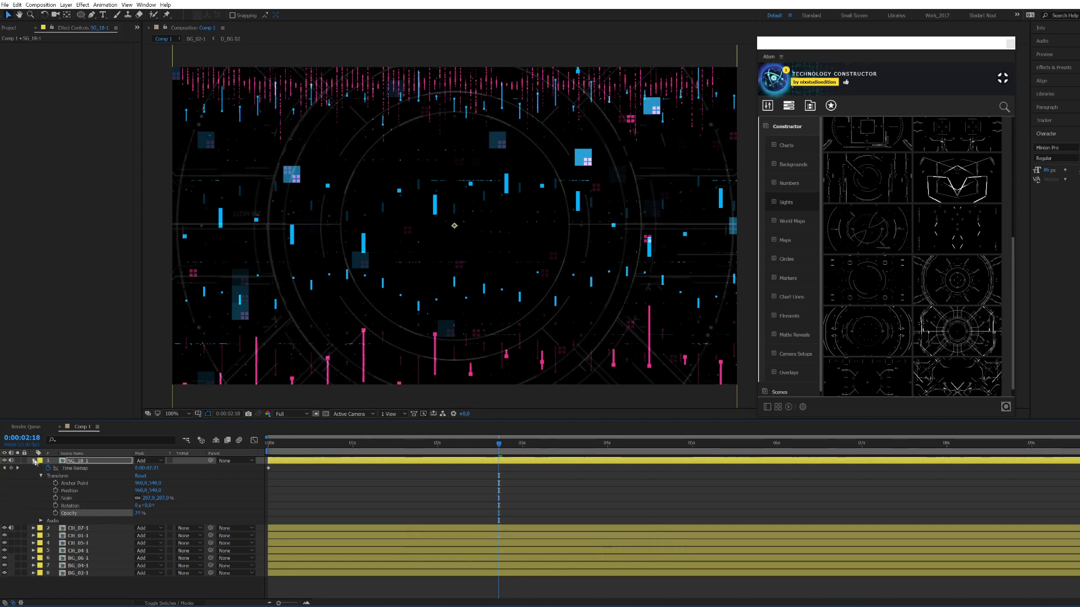
pyautogui.click(34, 462)
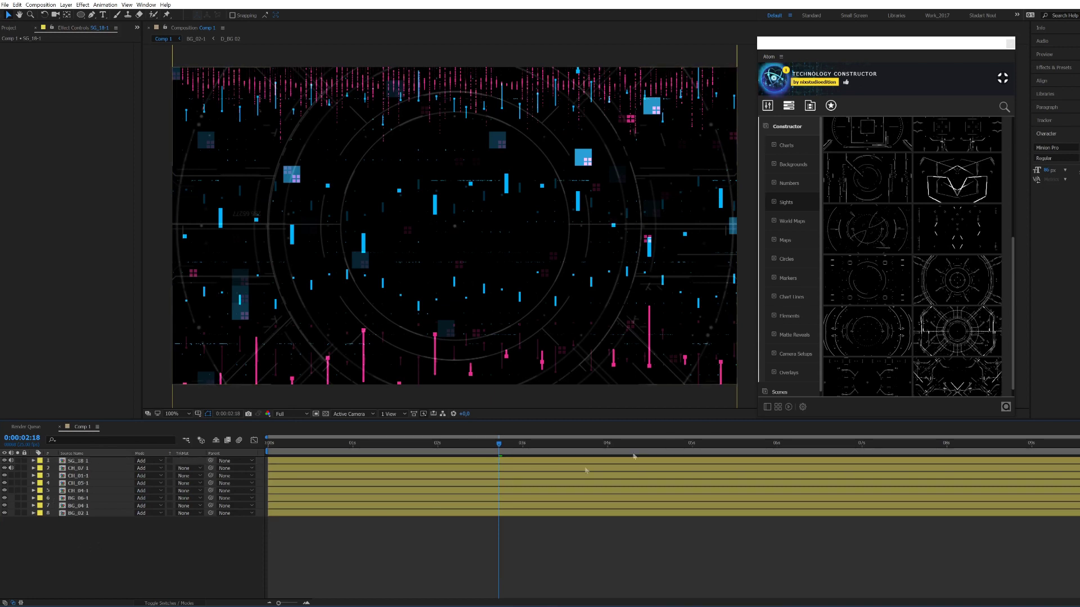
pyautogui.click(788, 373)
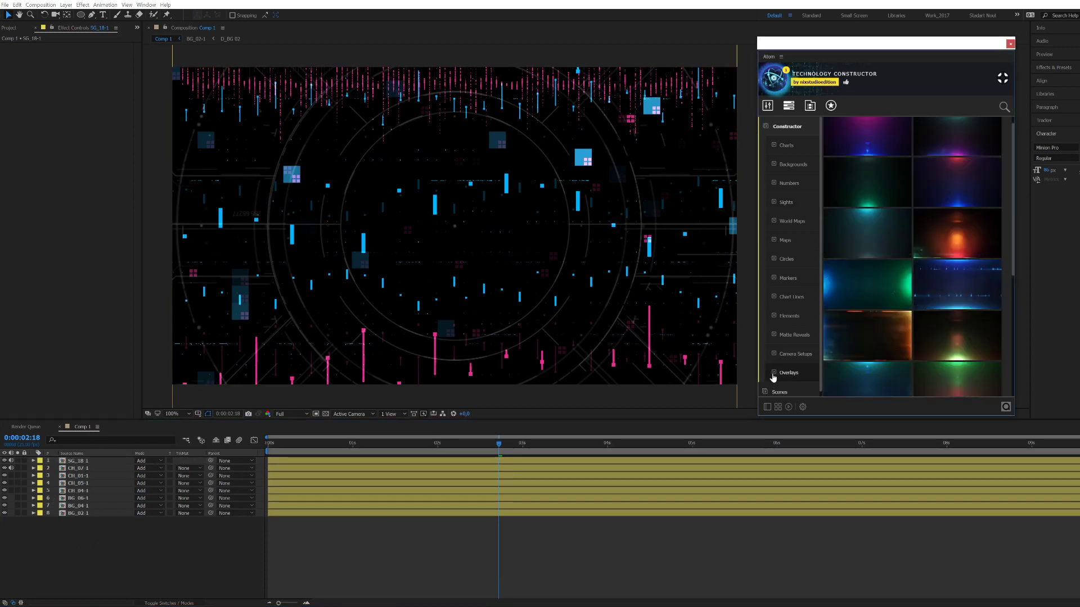
# Apply the Overlay 4 light glow, move the time to 0:00:02:09 and deselect the overlay
pyautogui.moveTo(937, 181)
pyautogui.click(962, 206)
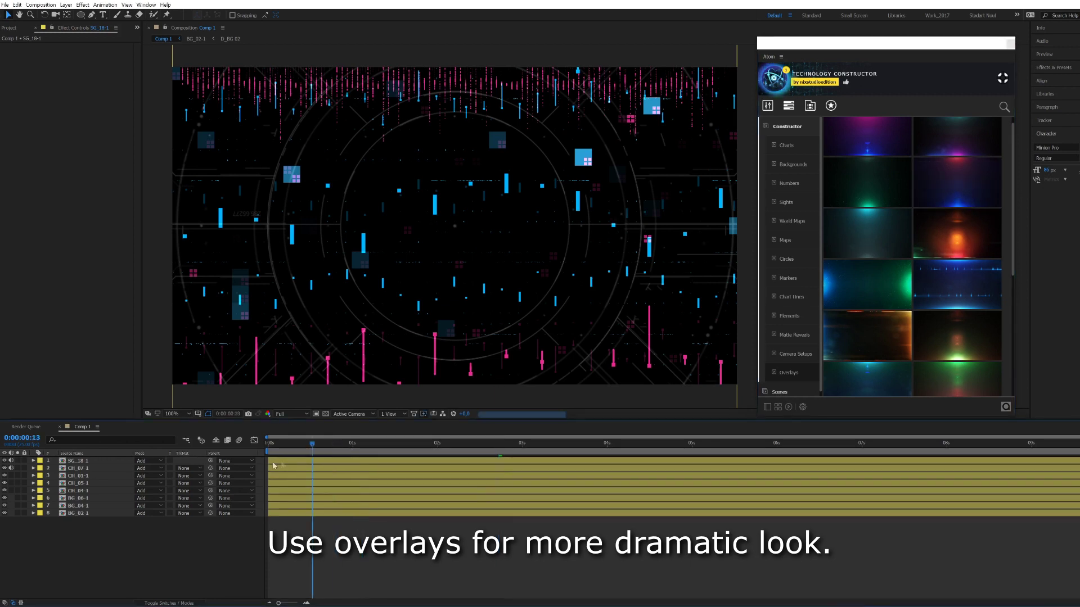
pyautogui.click(958, 204)
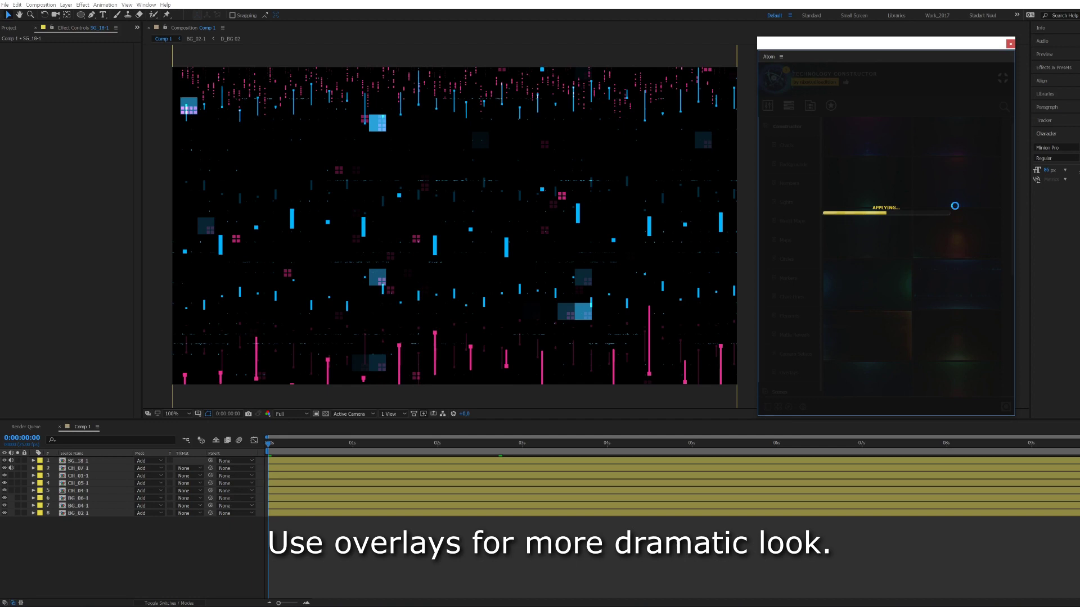
pyautogui.click(469, 443)
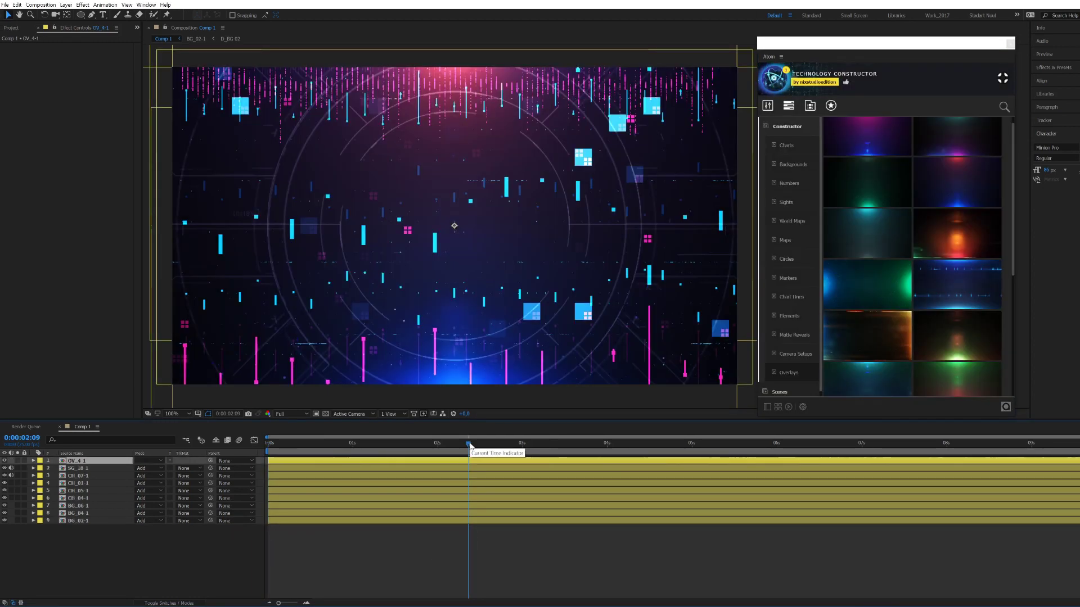
pyautogui.scroll(-2, 528, 294)
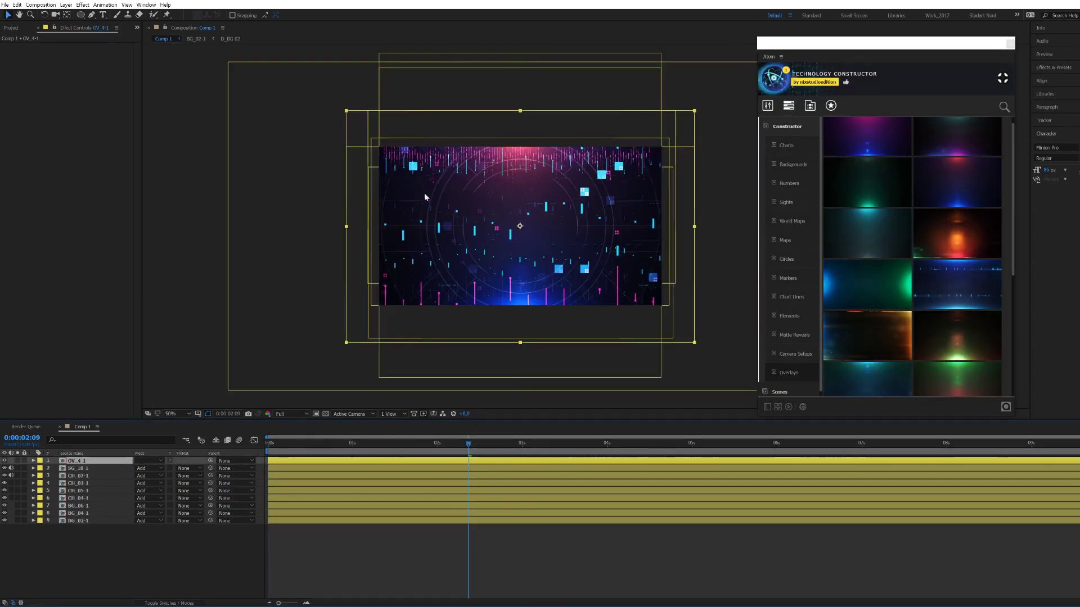
pyautogui.click(163, 561)
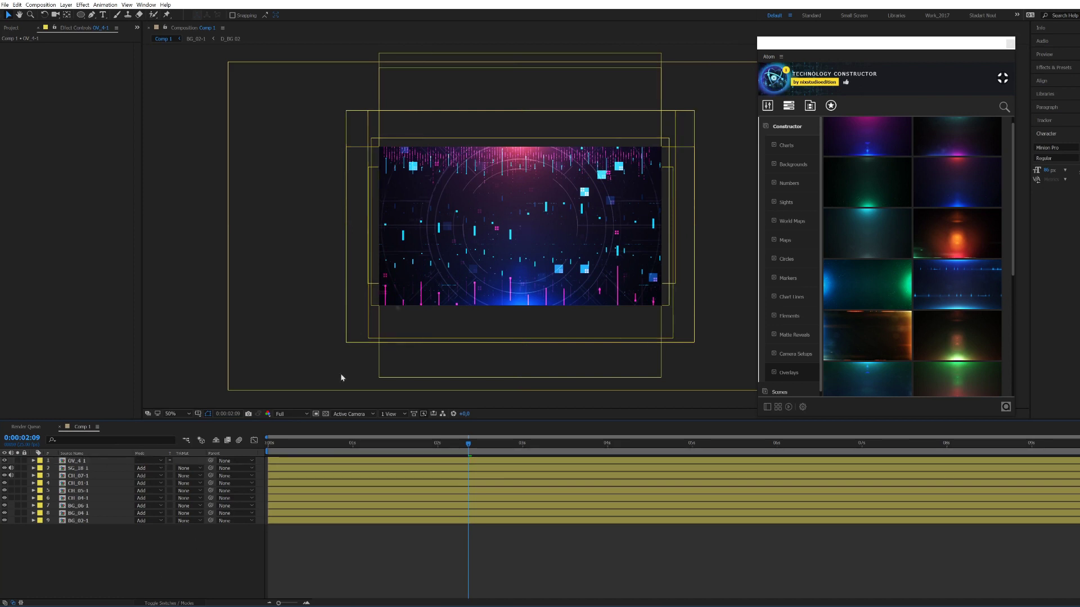
pyautogui.scroll(2, 444, 263)
pyautogui.click(792, 221)
# Add World Map 5 from the World Maps collection as layer WM_5-1
pyautogui.moveTo(875, 191)
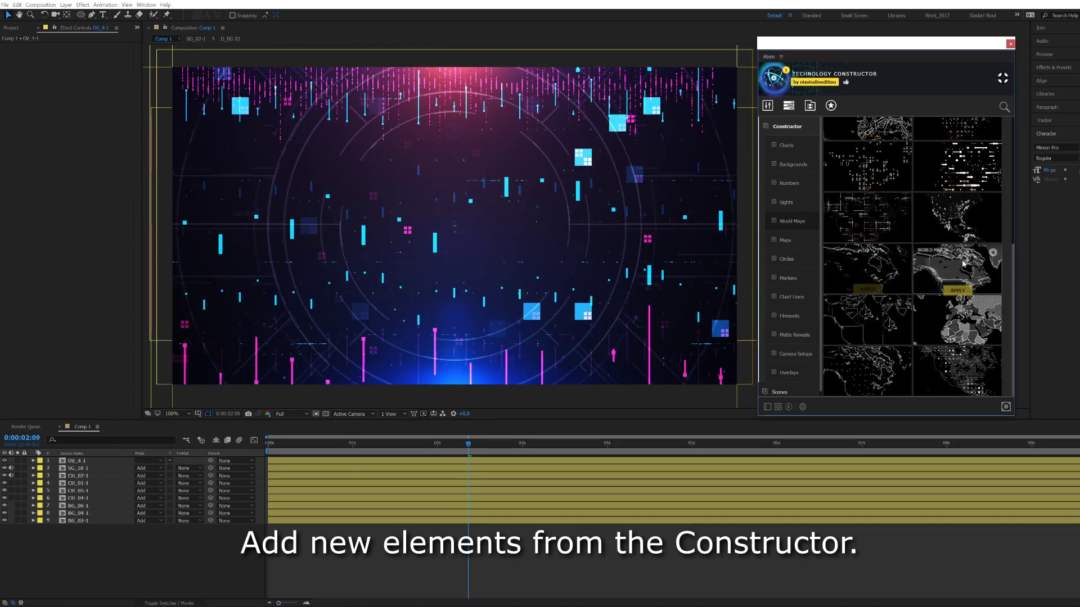
pyautogui.moveTo(976, 340)
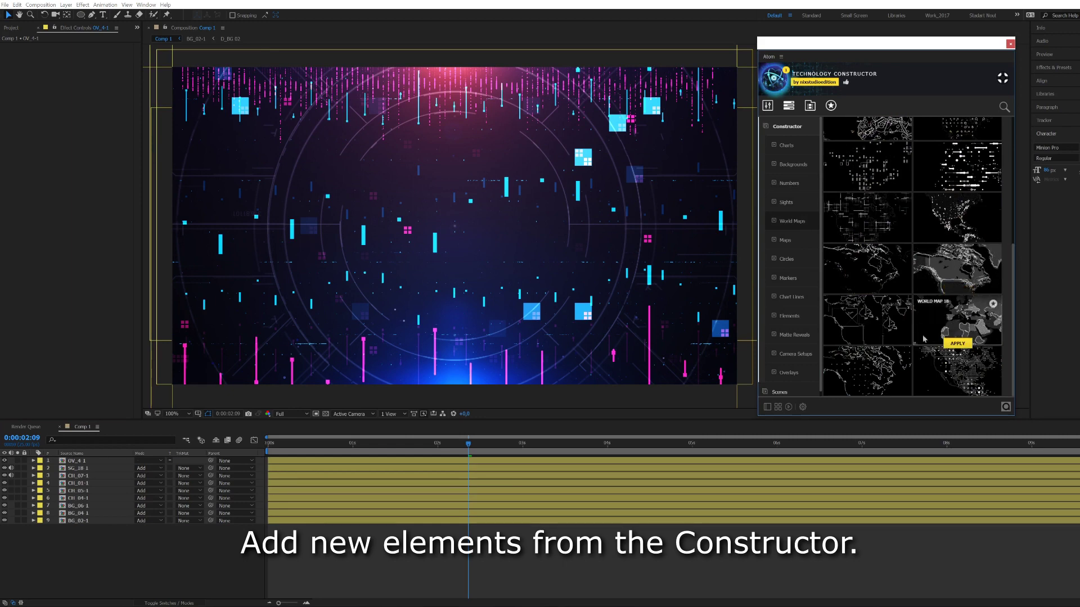
pyautogui.moveTo(941, 372)
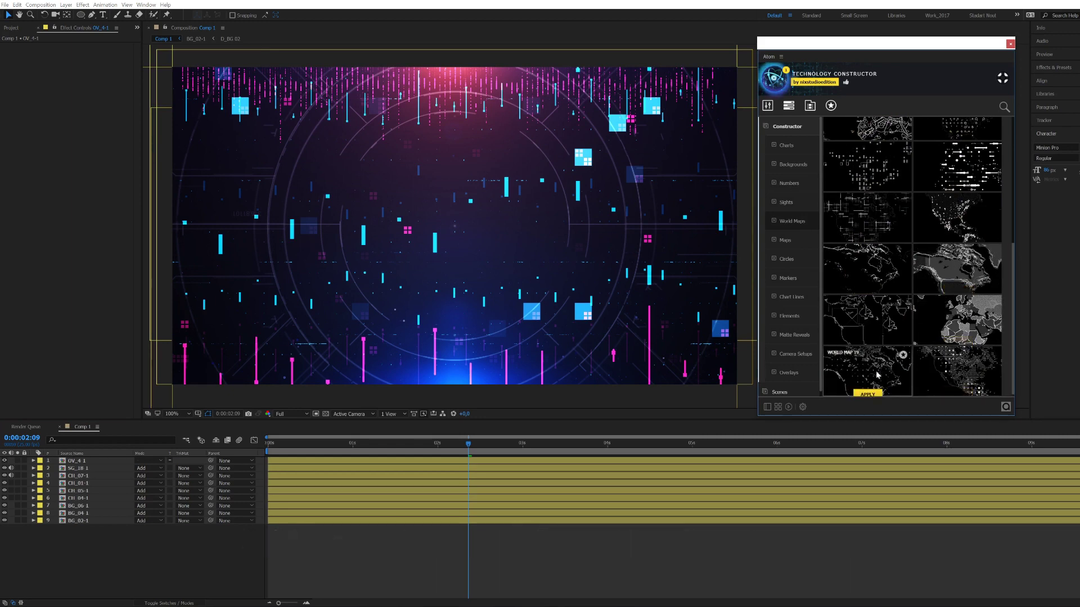
pyautogui.scroll(5, 879, 324)
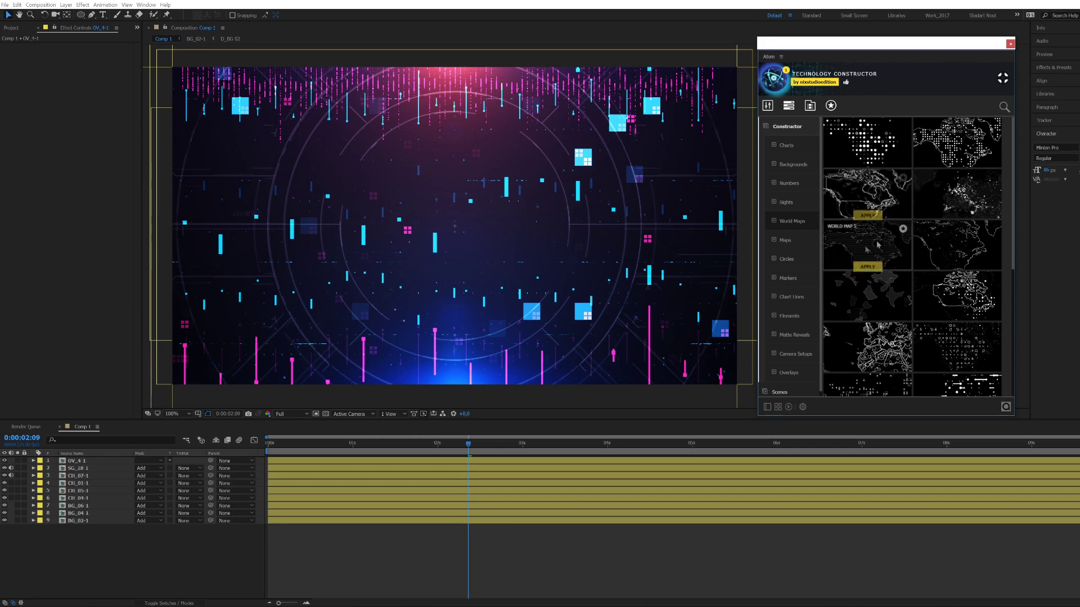
pyautogui.click(868, 268)
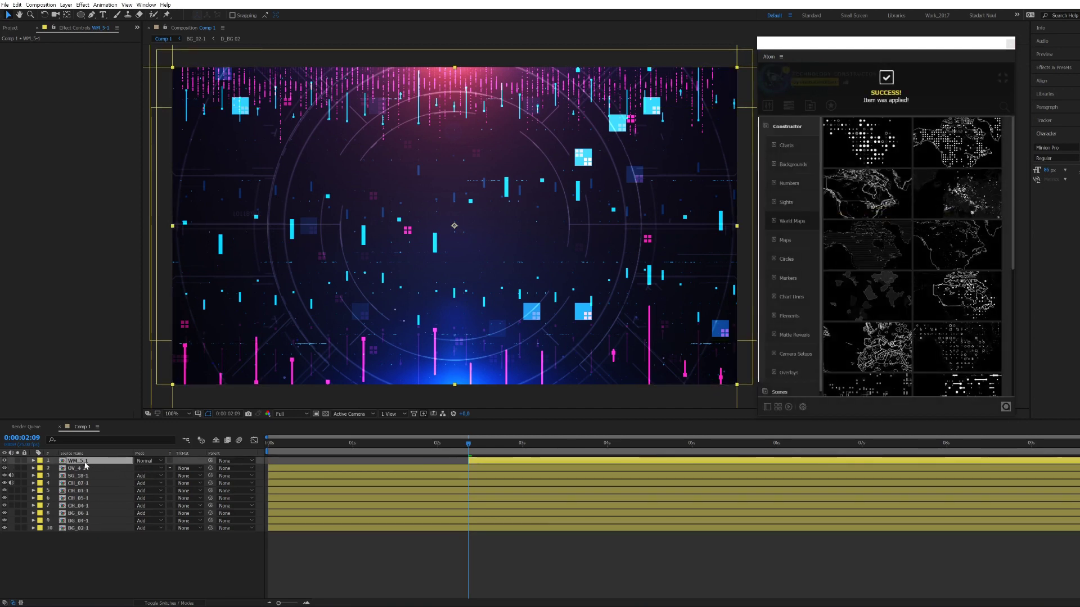
# Place WM_5-1 below OV_4-1 in Add mode, scaled to 122% at position 960,835
pyautogui.moveTo(84, 475); pyautogui.dragTo(85, 472)
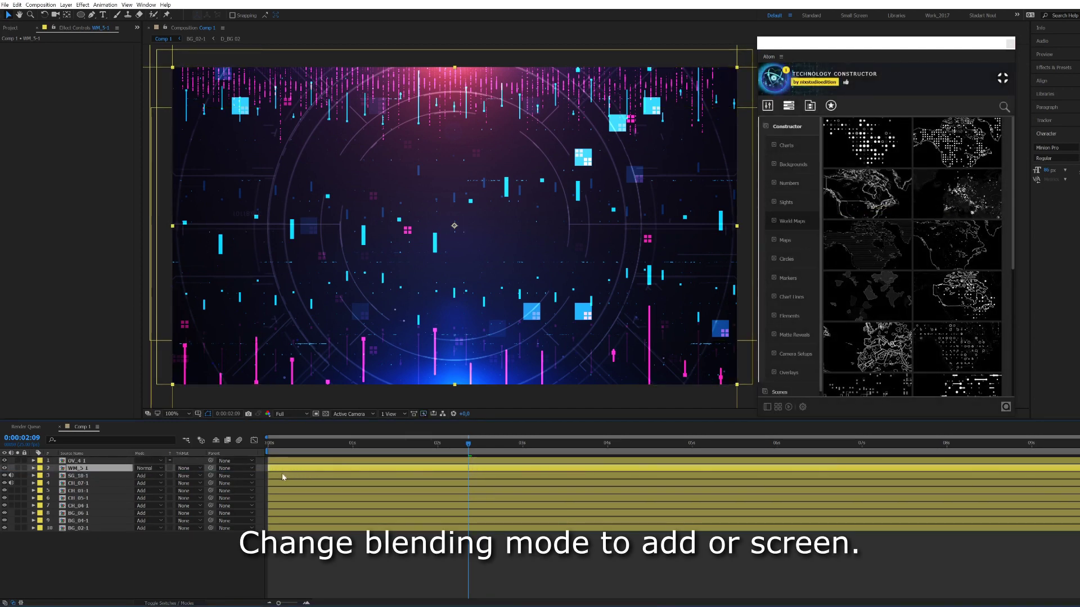
pyautogui.click(147, 468)
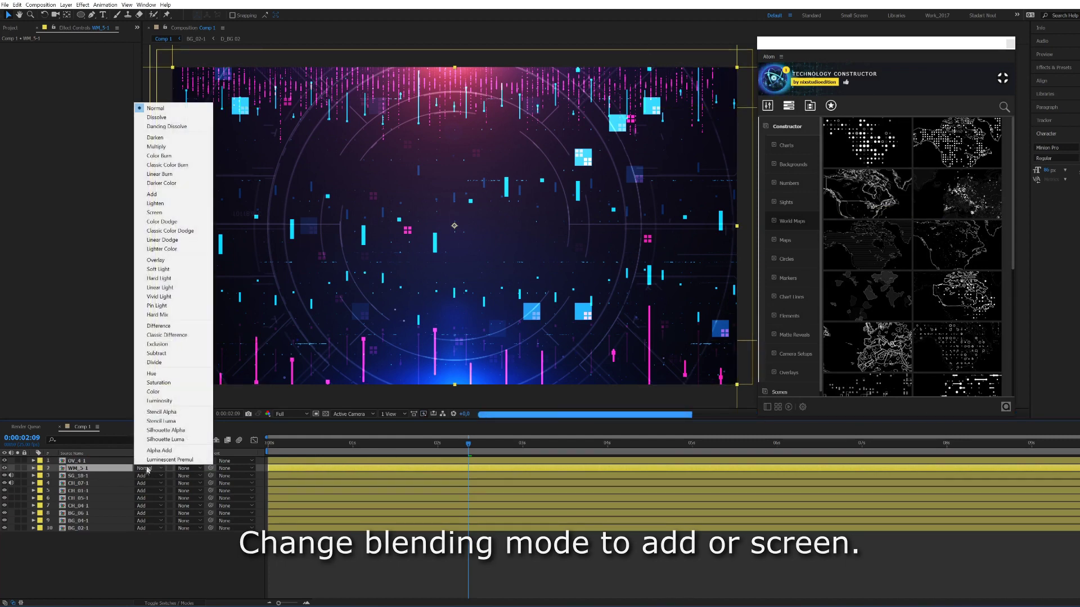
pyautogui.click(167, 196)
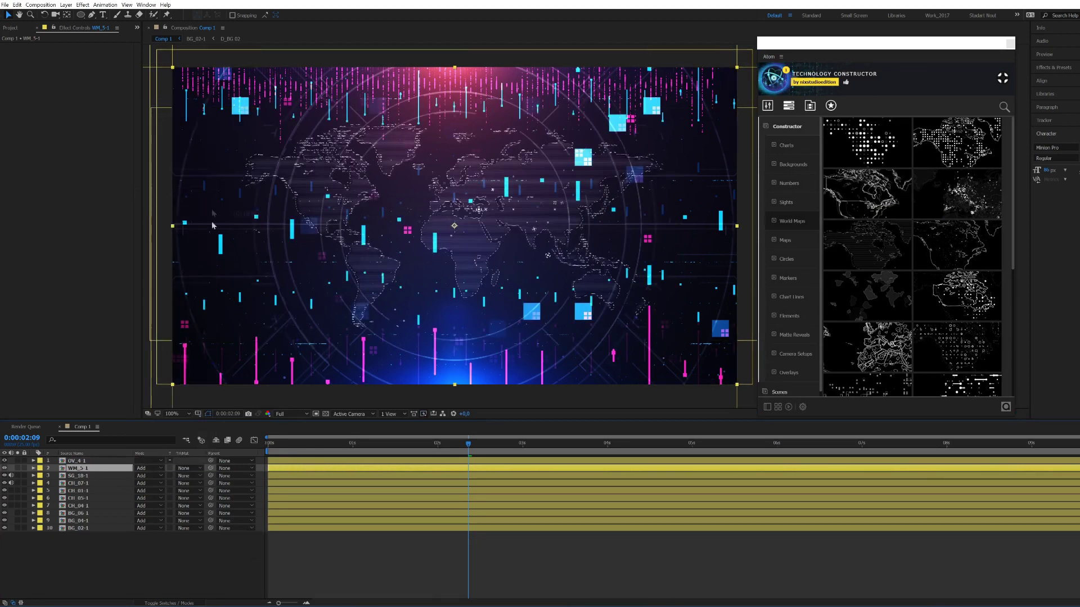
pyautogui.click(33, 469)
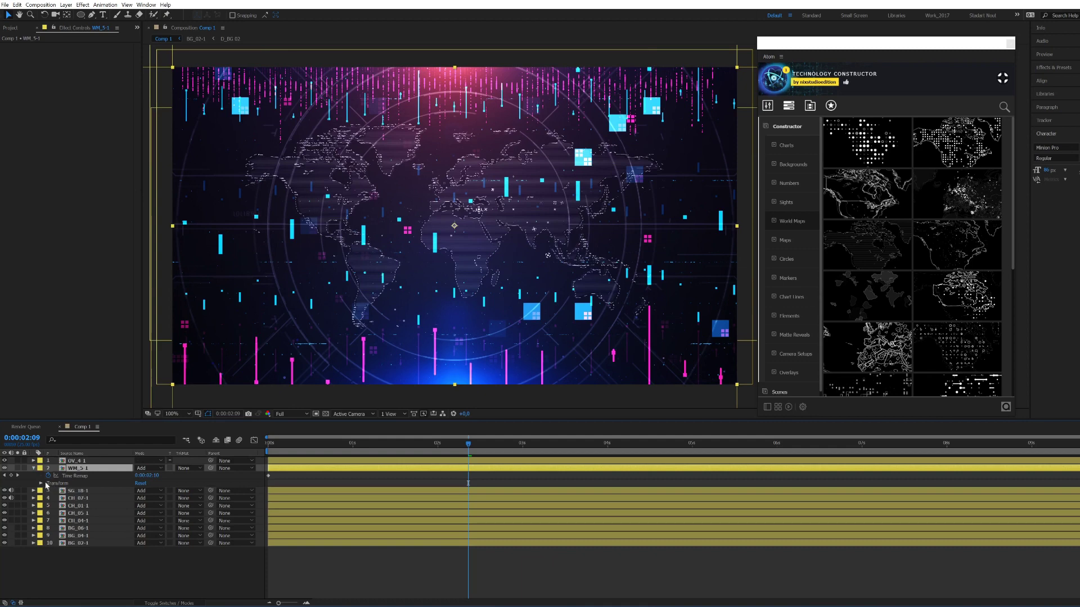
pyautogui.click(41, 483)
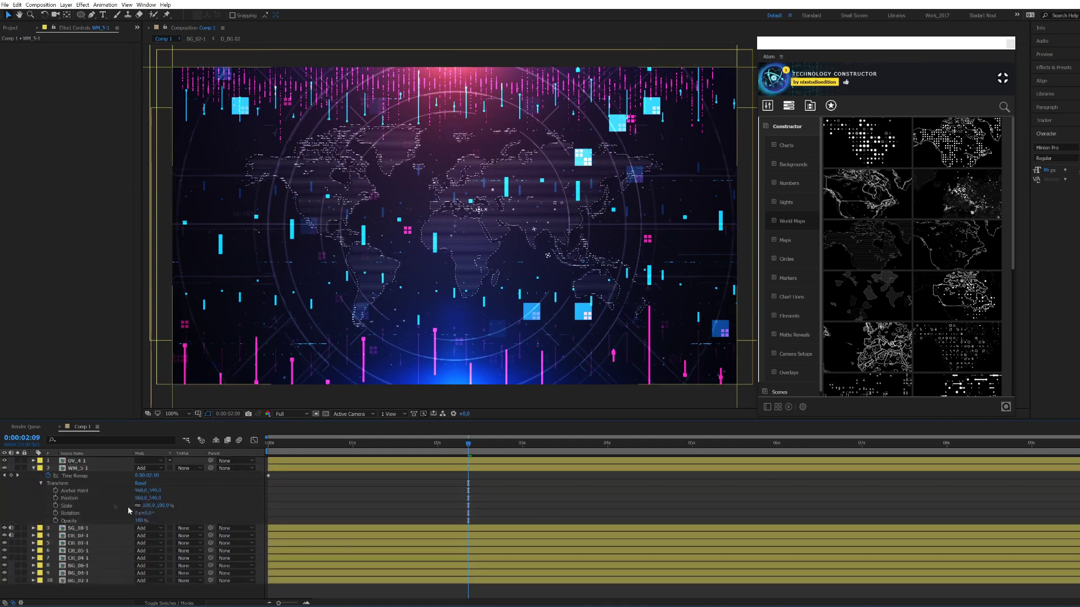
pyautogui.moveTo(149, 506)
pyautogui.mouseDown()
pyautogui.moveTo(479, 256)
pyautogui.moveTo(485, 284)
pyautogui.mouseUp()
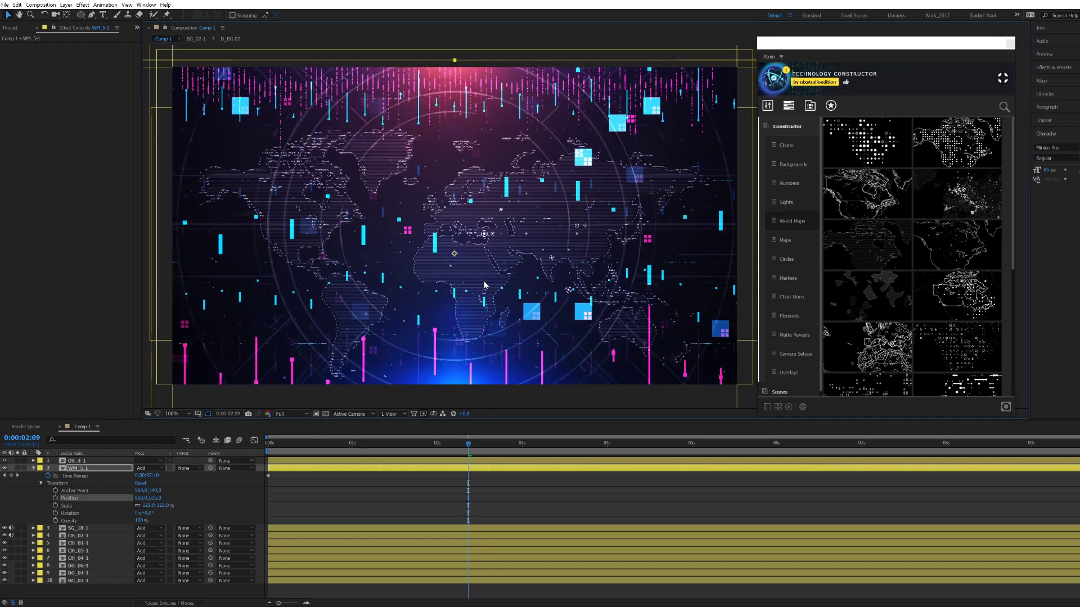
pyautogui.click(78, 473)
pyautogui.click(82, 4)
# Give WM_5-1 a cyan Tint and add a second world map, WM_3-1
pyautogui.moveTo(196, 99)
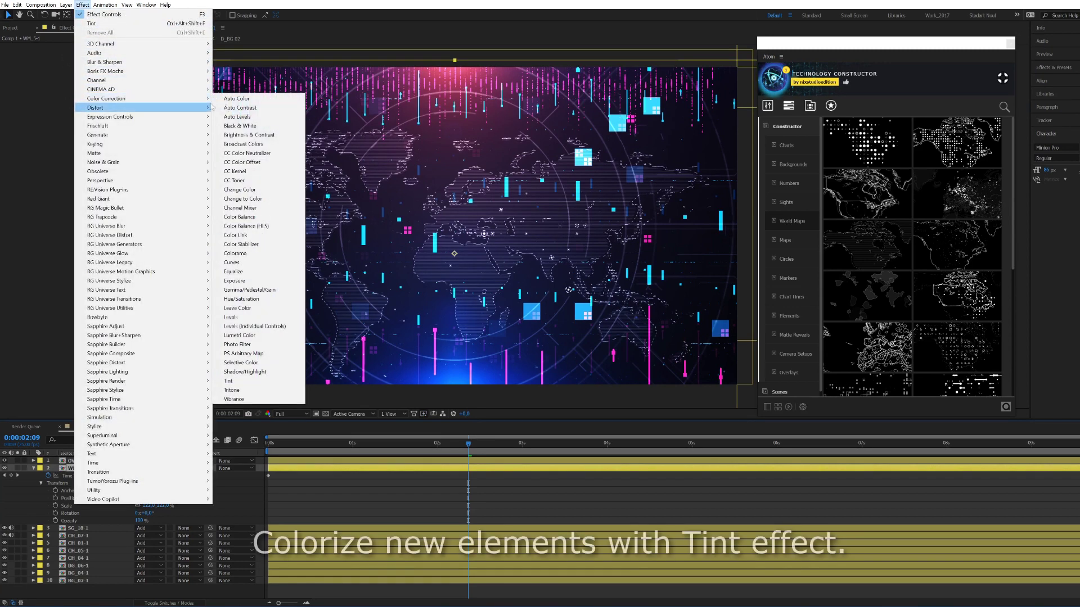
pyautogui.click(228, 381)
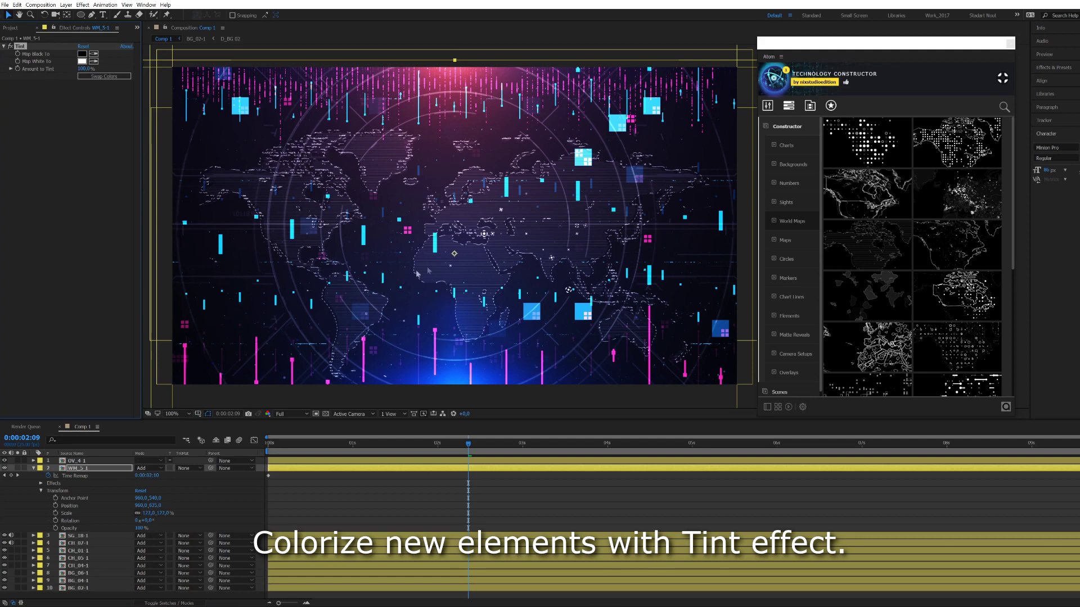
pyautogui.click(237, 110)
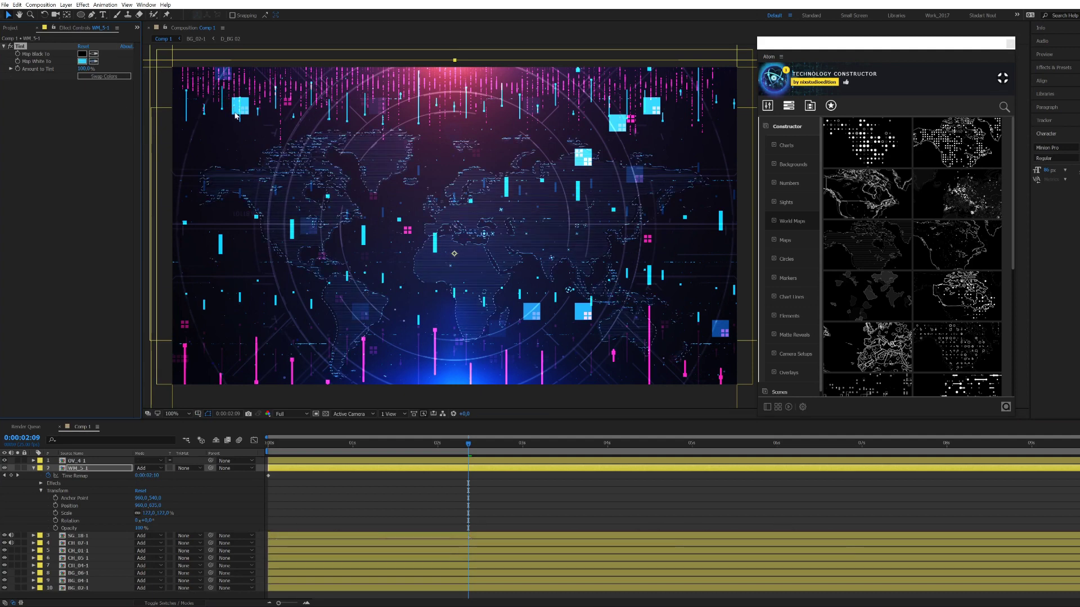
pyautogui.click(240, 490)
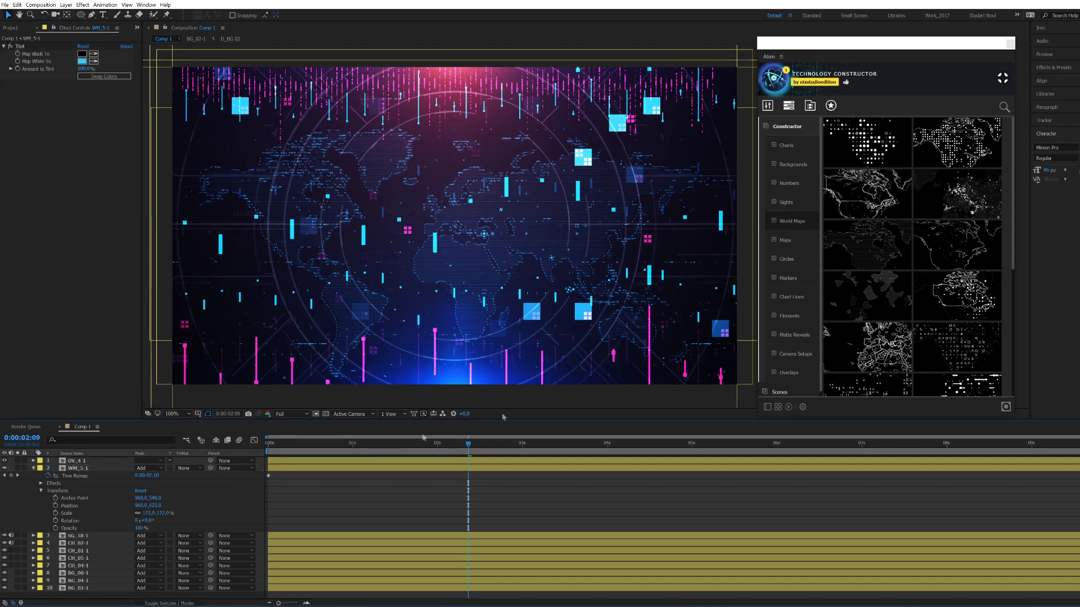
pyautogui.click(864, 217)
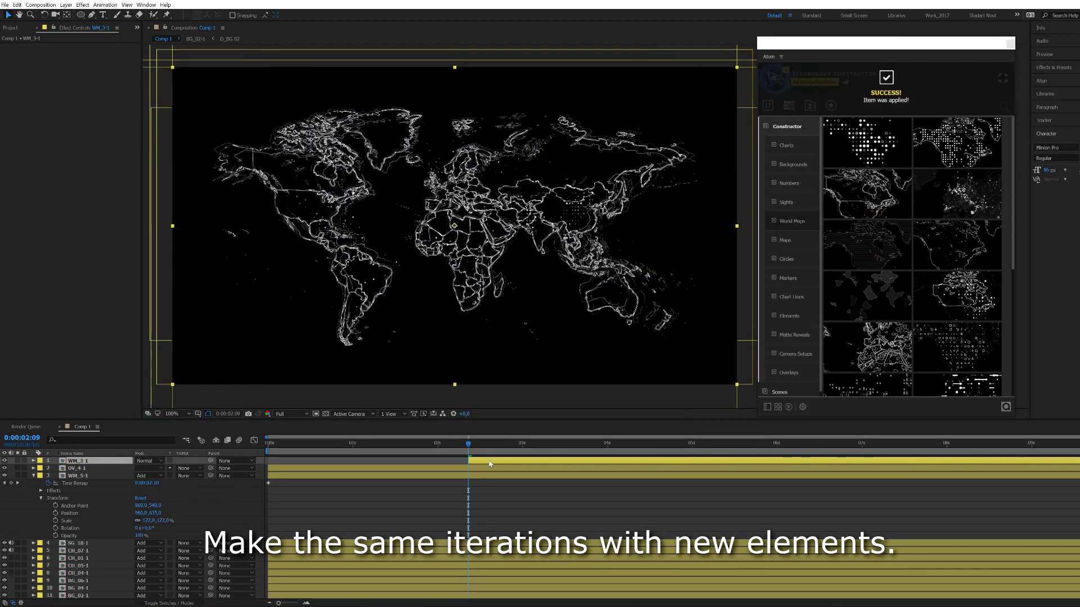
# Start WM_3-1 at 0s, put it below OV_4-1 in Add mode and nudge it lower
pyautogui.moveTo(434, 469); pyautogui.dragTo(281, 474)
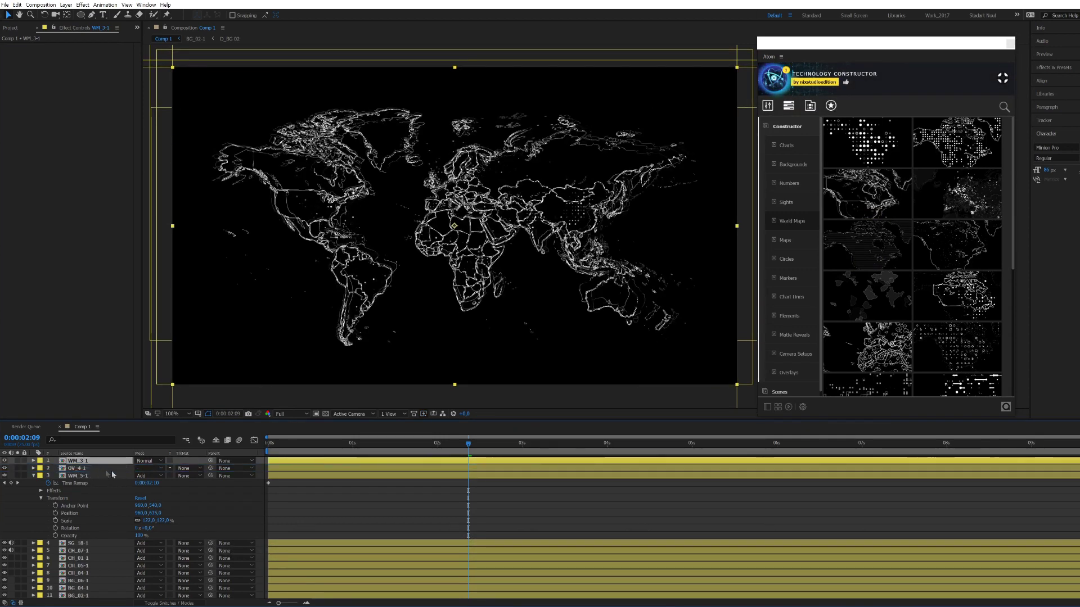
pyautogui.moveTo(103, 461); pyautogui.dragTo(112, 472)
pyautogui.click(144, 470)
pyautogui.click(154, 200)
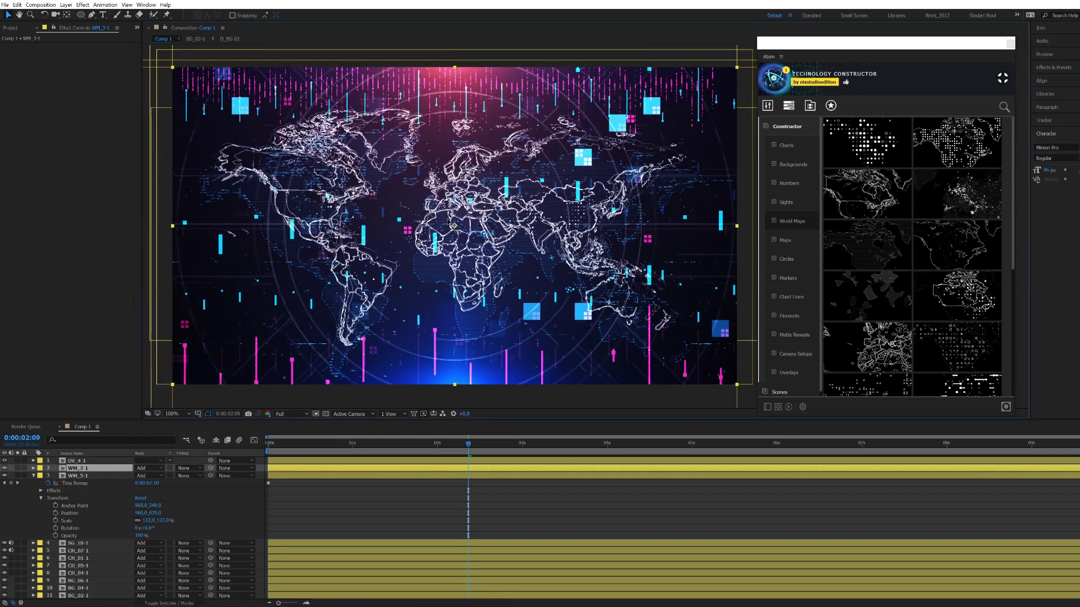
pyautogui.moveTo(449, 222); pyautogui.dragTo(448, 239)
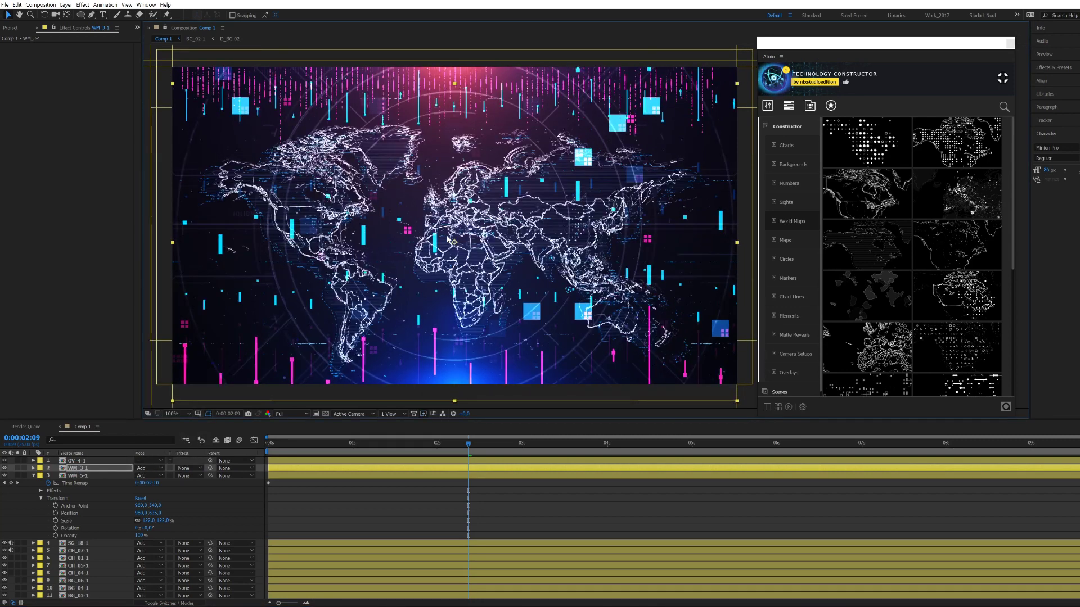
pyautogui.moveTo(448, 239); pyautogui.dragTo(448, 241)
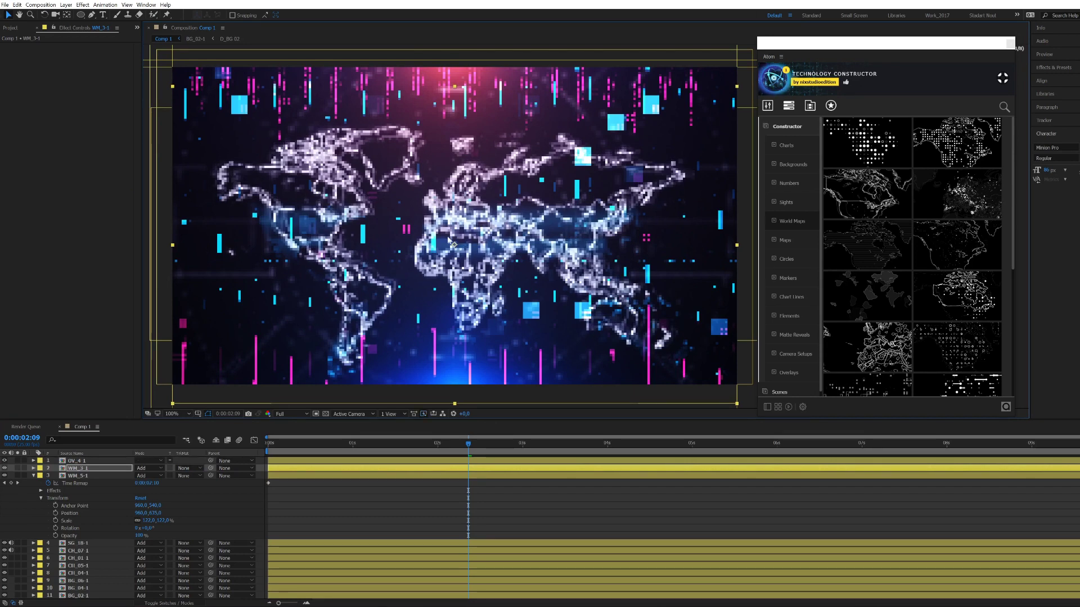
pyautogui.click(80, 5)
pyautogui.moveTo(118, 137)
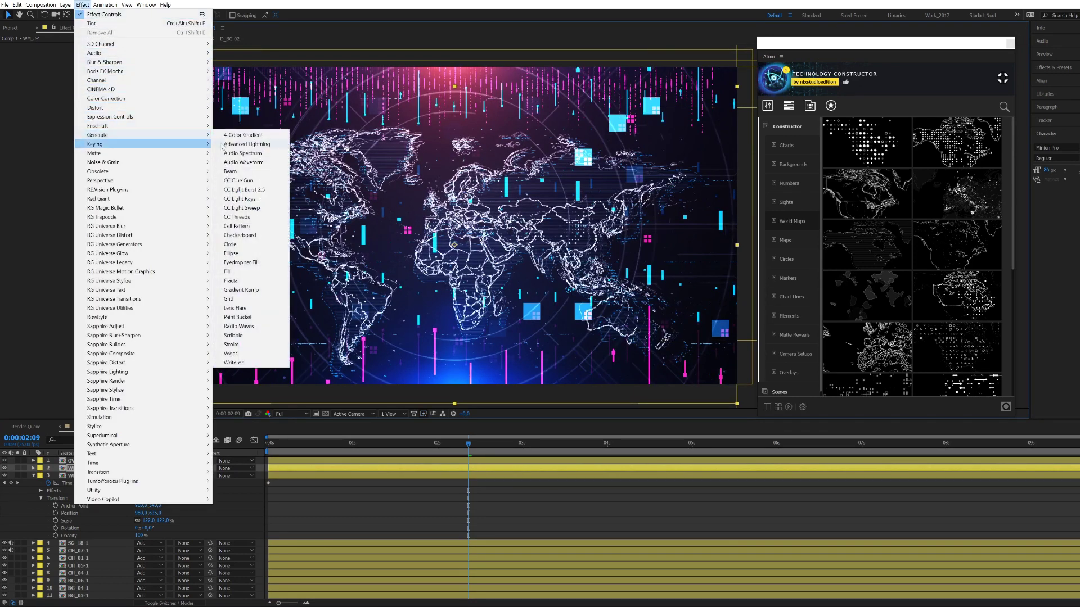
# Add a Tint to WM_3-1 mapping white to magenta (H 291, S 100%), then collapse the layer
pyautogui.moveTo(148, 103)
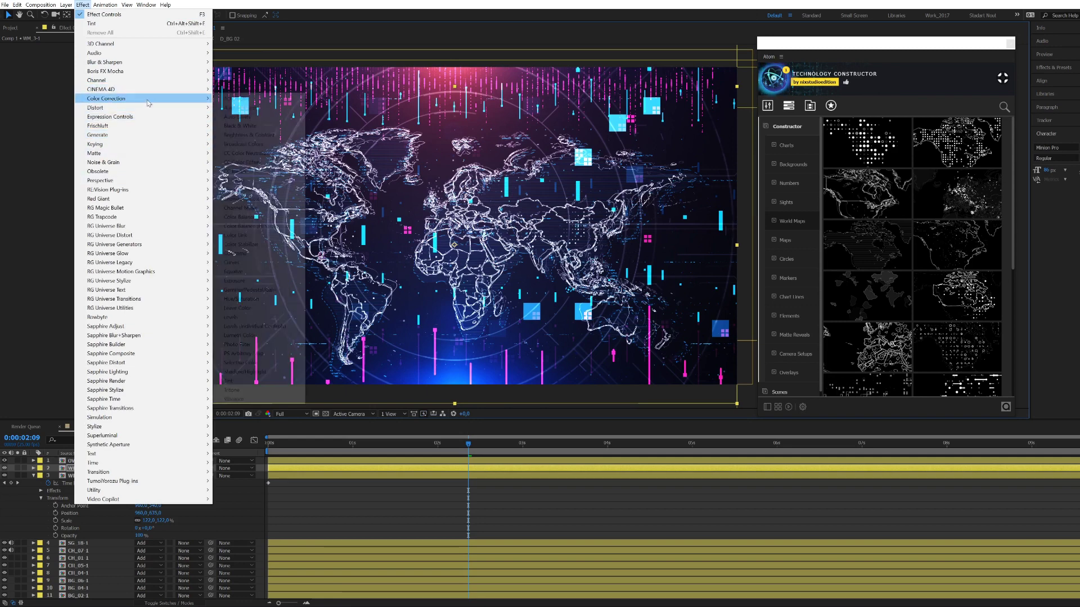
pyautogui.click(236, 381)
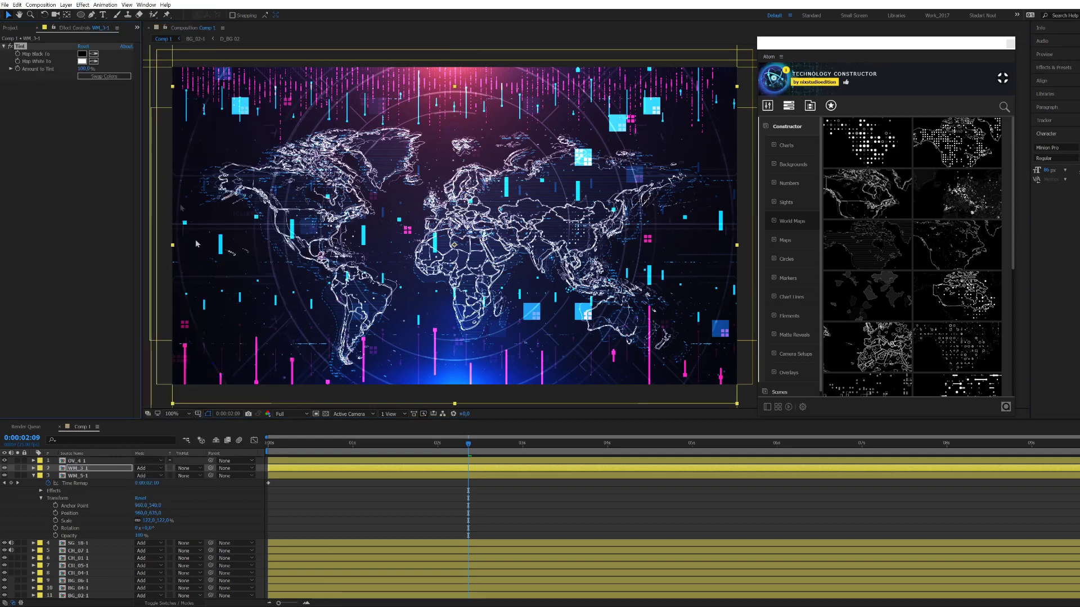
pyautogui.click(82, 61)
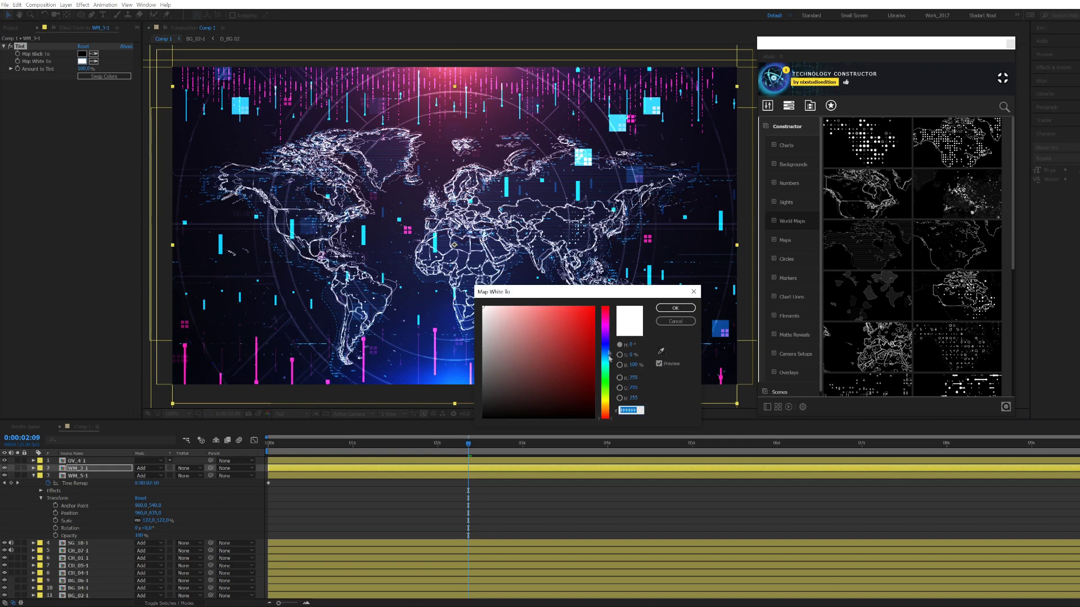
pyautogui.moveTo(609, 365); pyautogui.dragTo(607, 327)
pyautogui.click(593, 307)
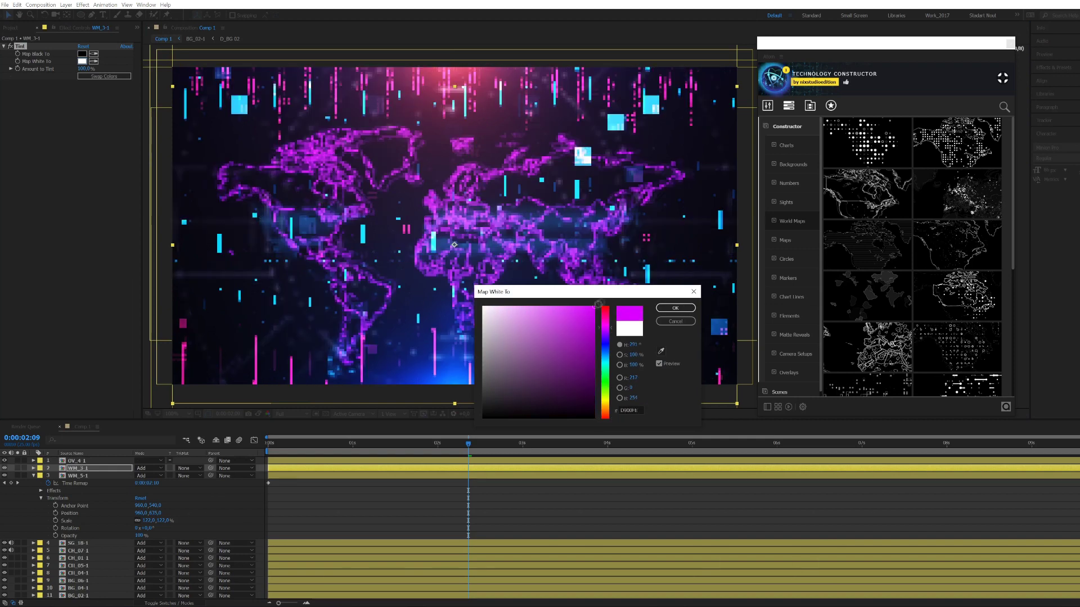
pyautogui.click(670, 311)
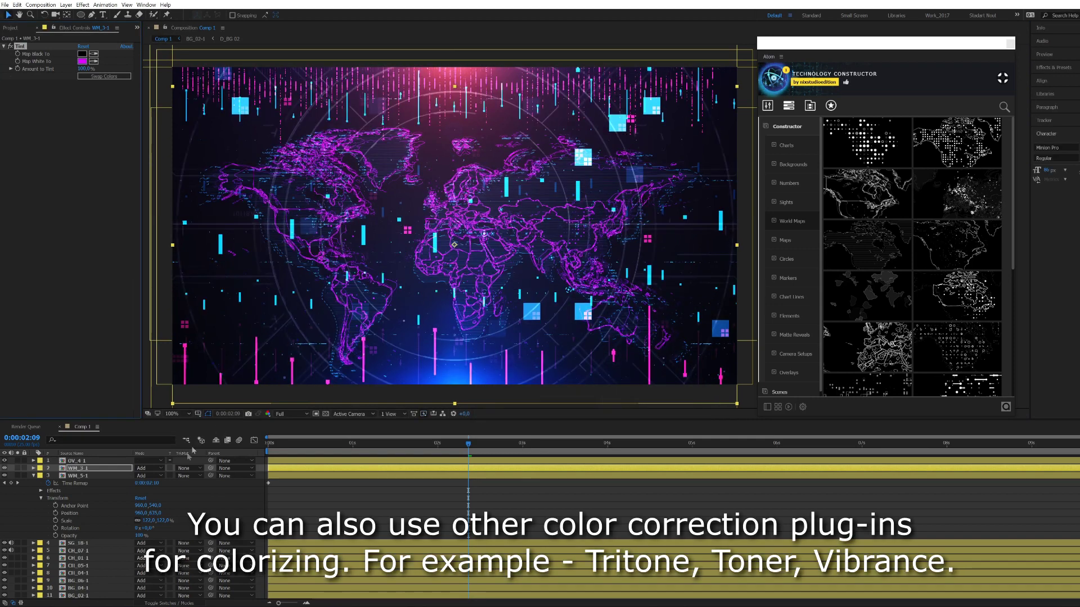
pyautogui.click(35, 476)
pyautogui.click(49, 478)
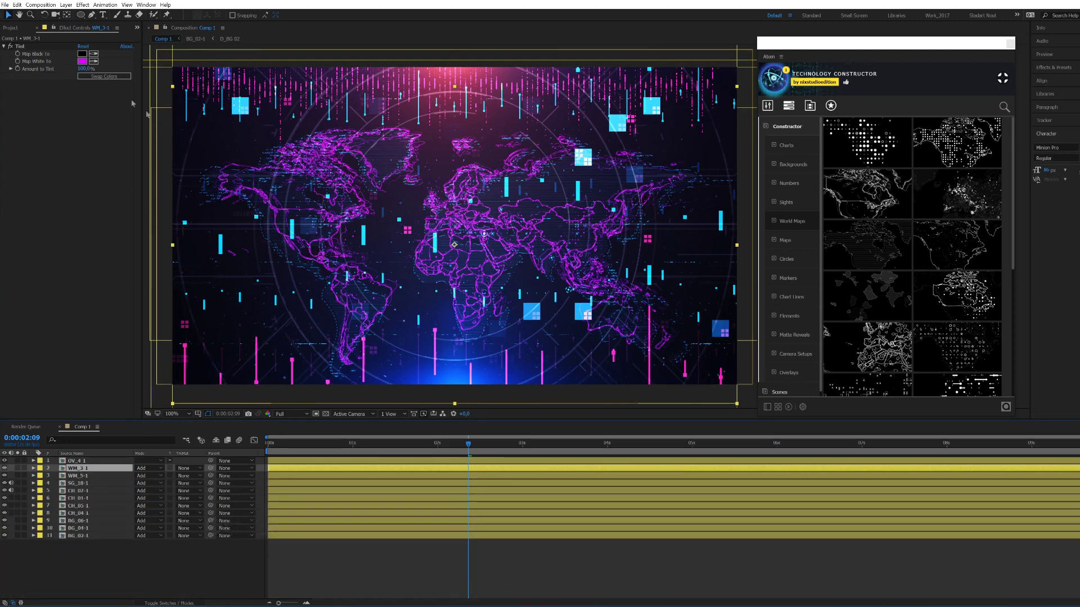
pyautogui.click(82, 5)
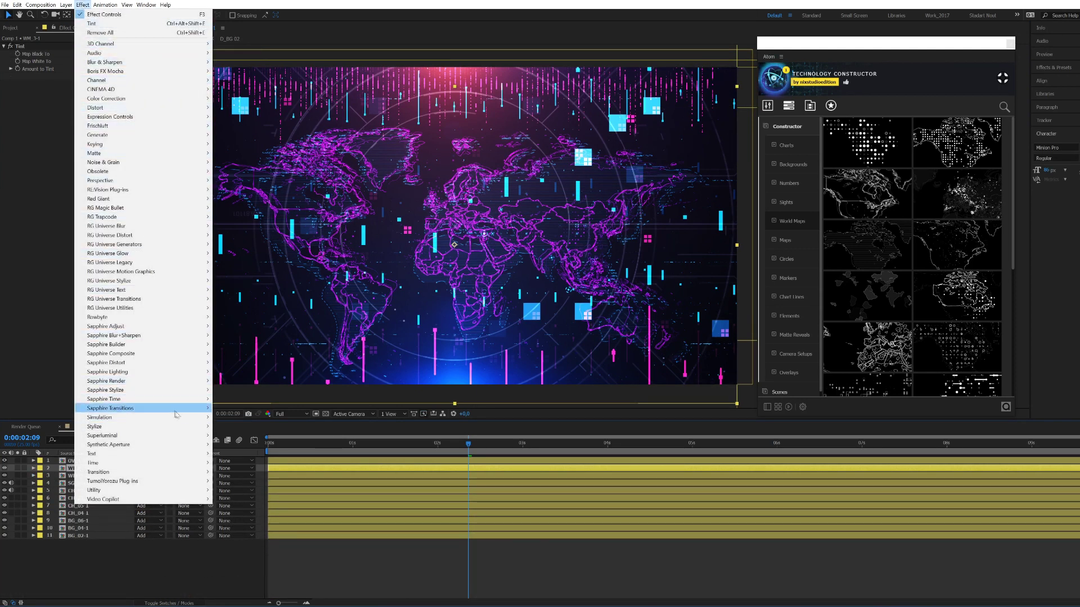
# Add a Glow with radius 64 to the magenta map, then show the Atom panel's Markers elements
pyautogui.moveTo(161, 429)
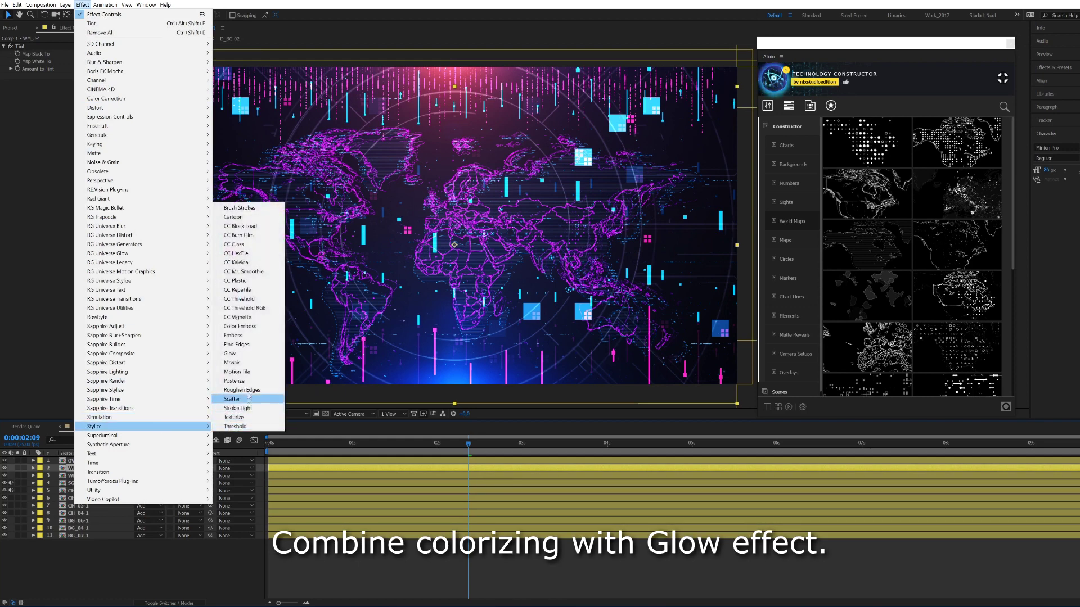
pyautogui.click(236, 354)
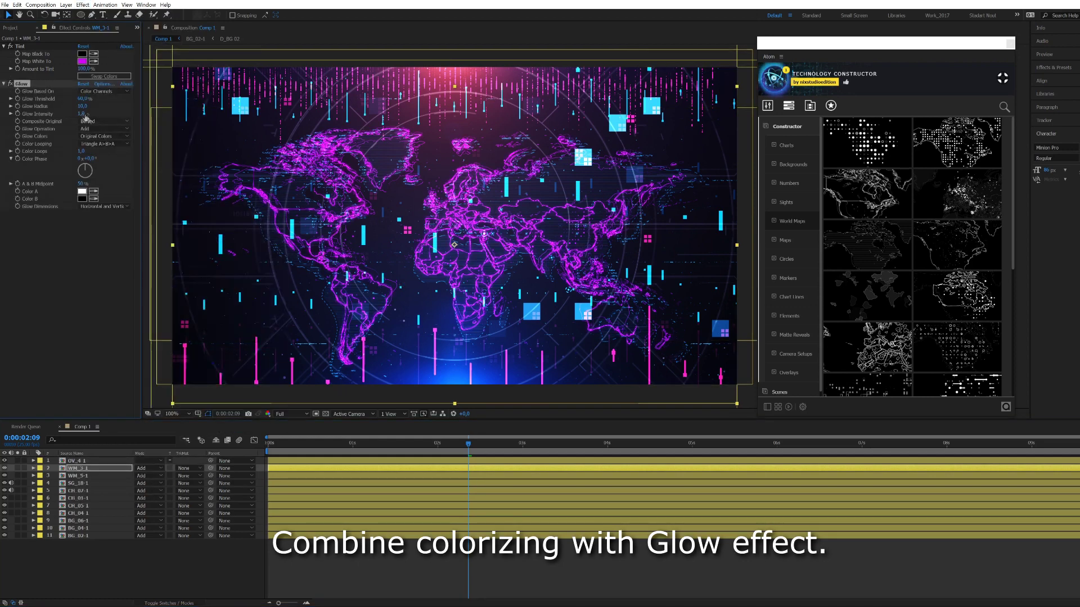
pyautogui.moveTo(93, 107); pyautogui.dragTo(137, 125)
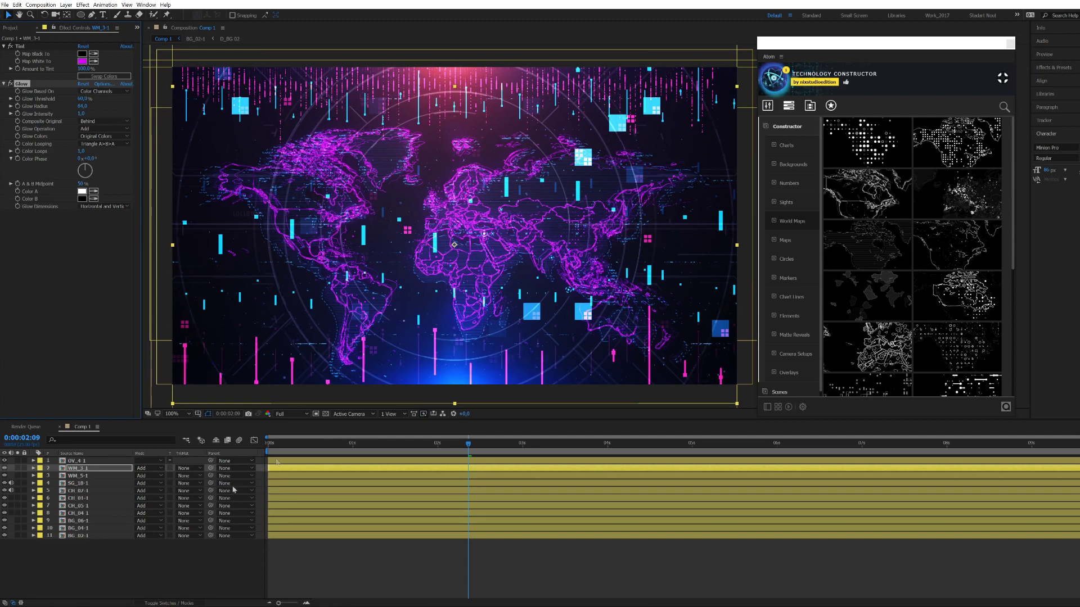
pyautogui.press(',')
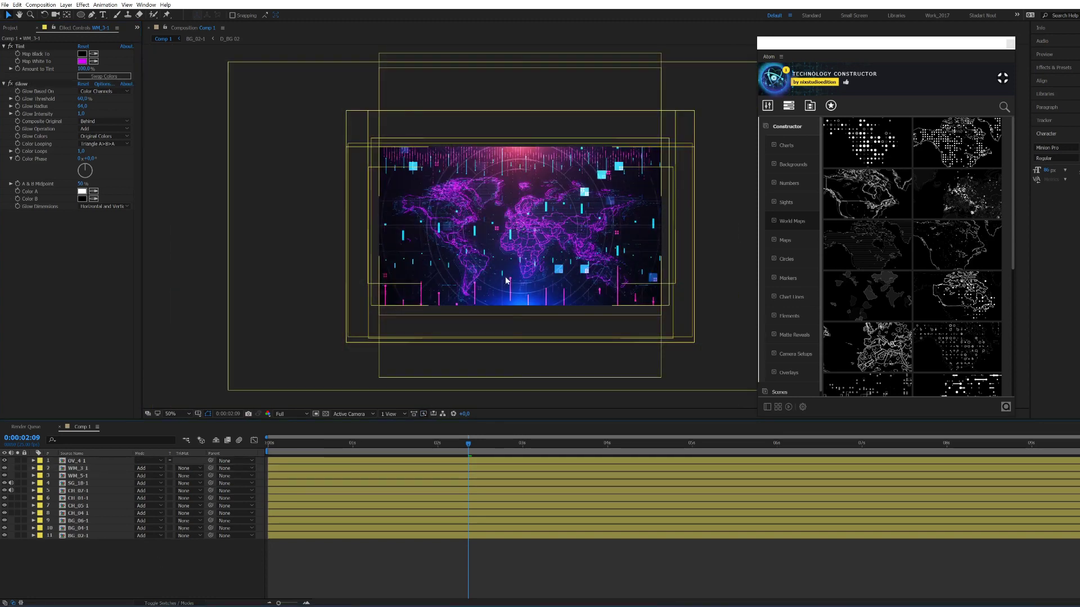
pyautogui.press('.')
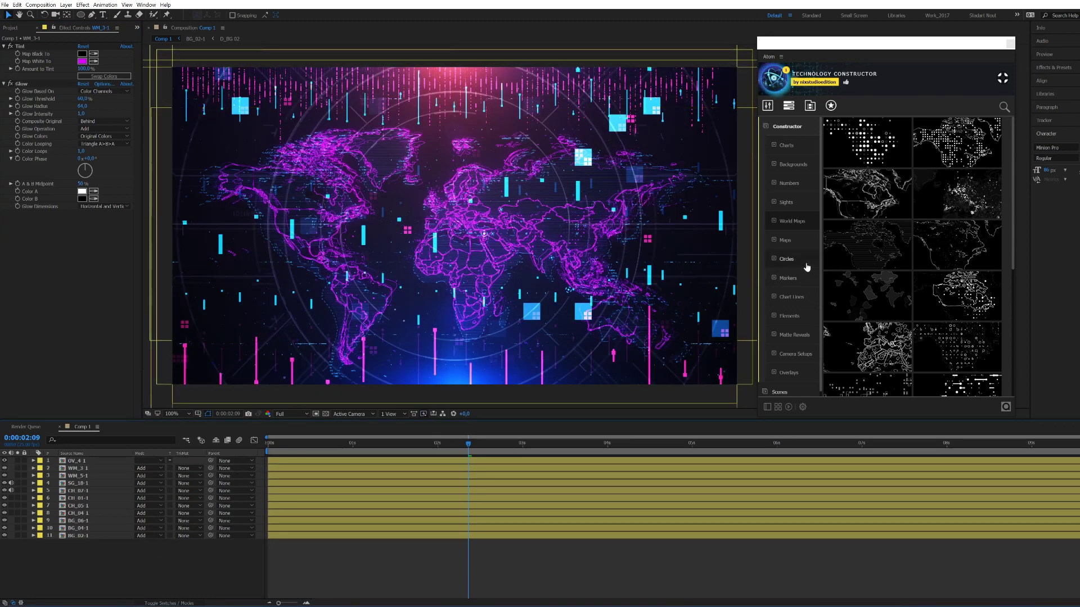
pyautogui.click(793, 270)
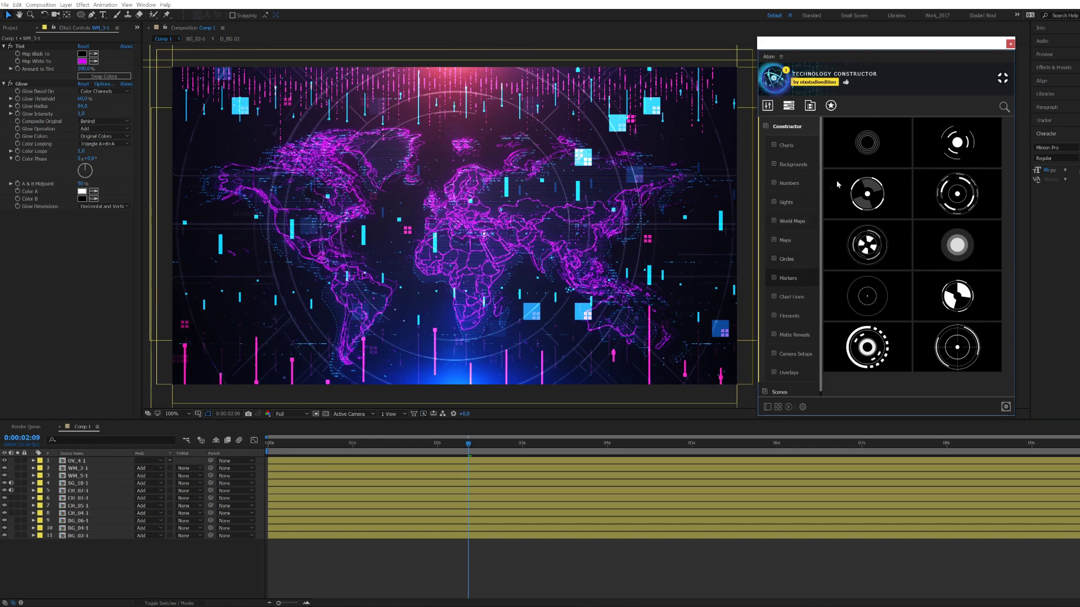
pyautogui.moveTo(867, 241)
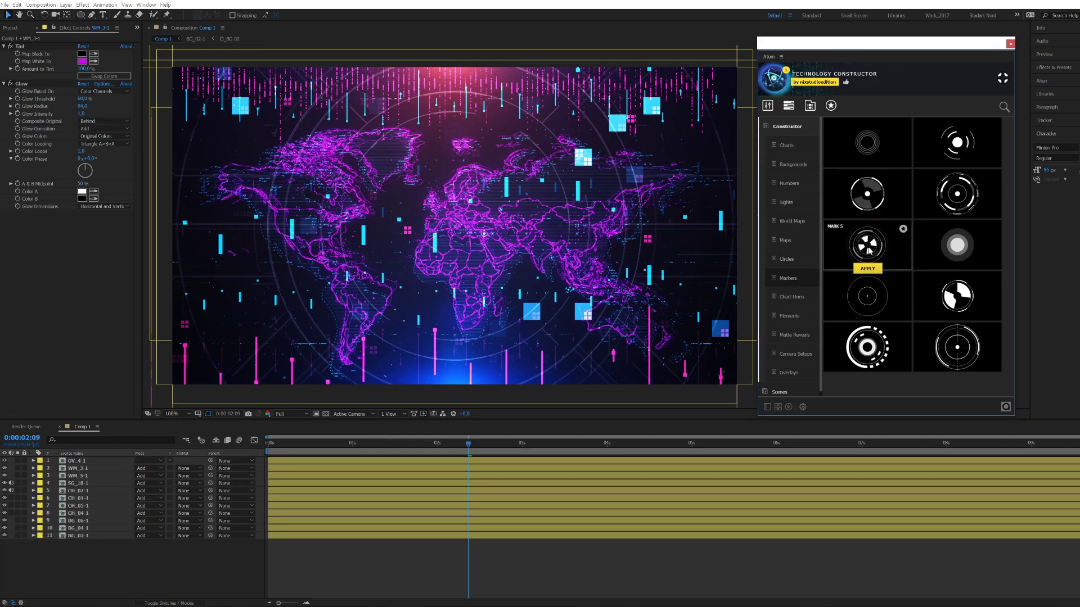
# Apply the MARK 5 marker, start it at 0s and move it below OV_4_1
pyautogui.click(867, 269)
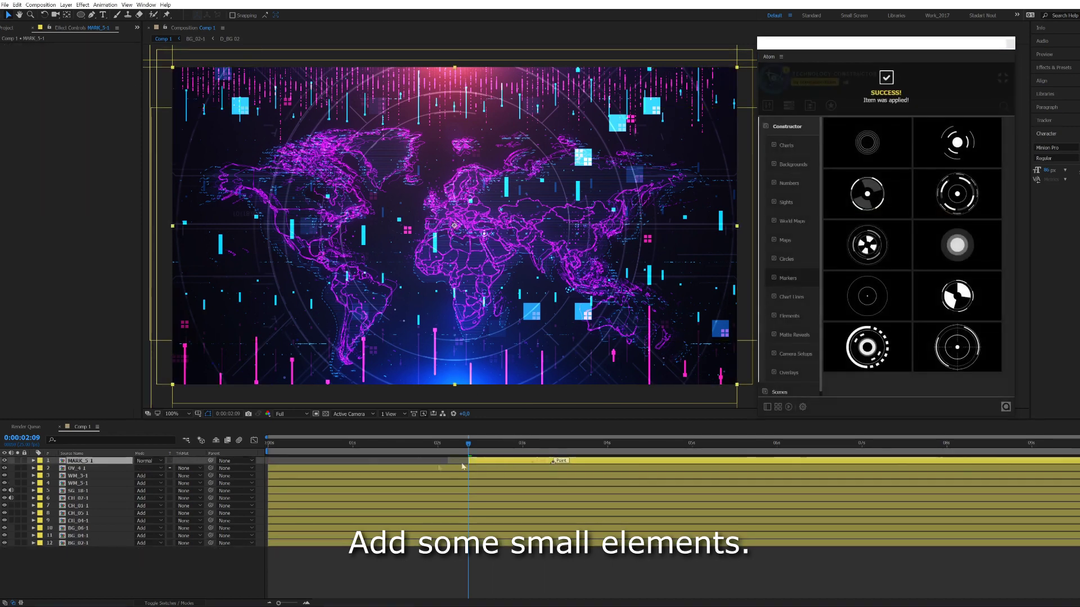
pyautogui.moveTo(462, 466); pyautogui.dragTo(285, 470)
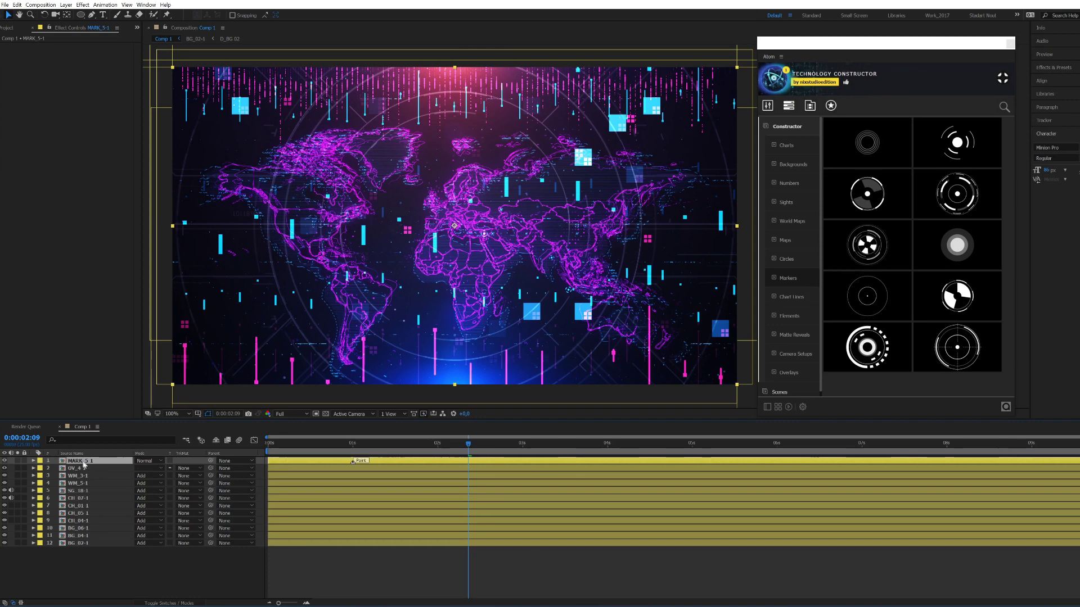
pyautogui.moveTo(78, 462); pyautogui.dragTo(82, 475)
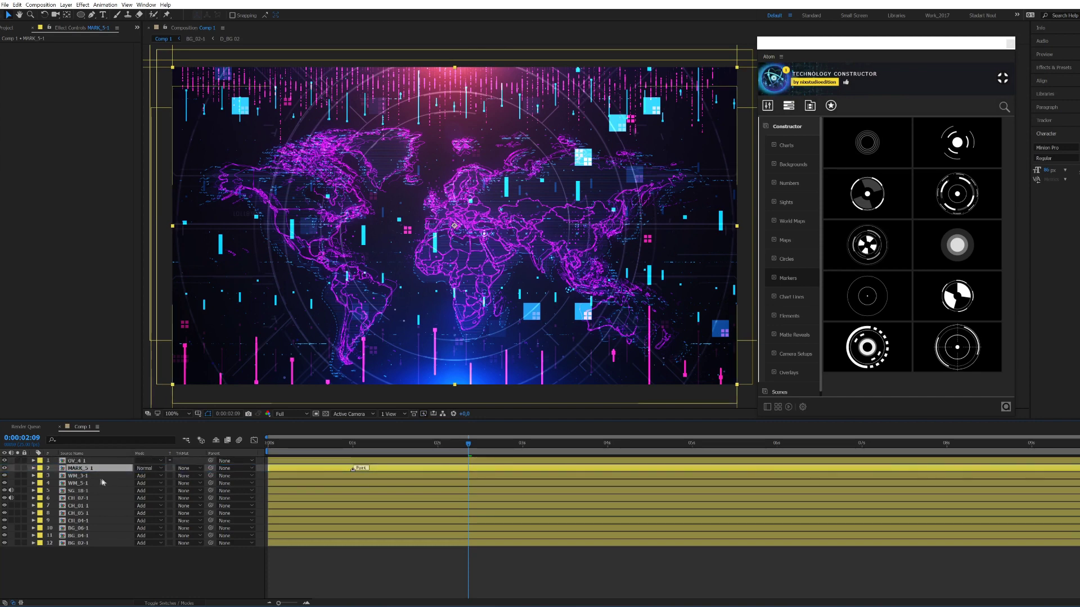
# Scale the marker to 14% and position it over North America
pyautogui.click(33, 468)
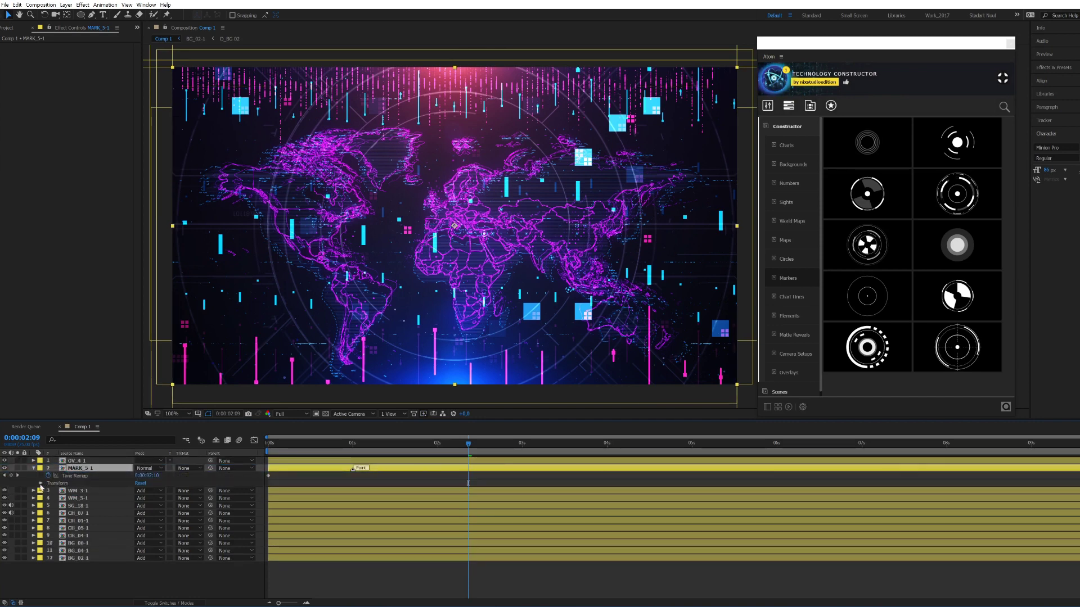
pyautogui.click(40, 483)
pyautogui.moveTo(131, 508); pyautogui.dragTo(116, 514)
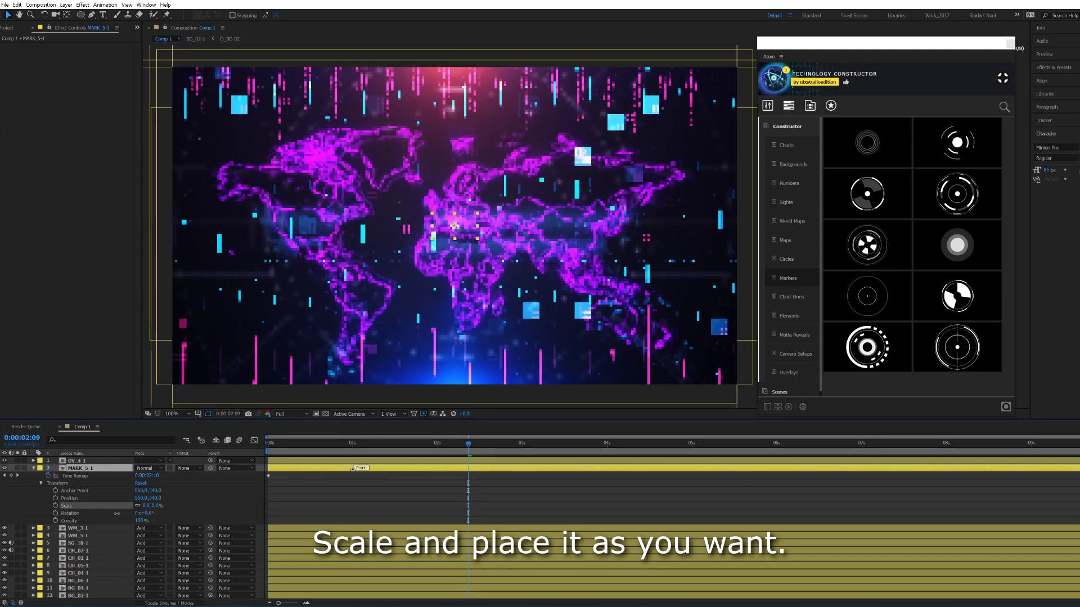
pyautogui.moveTo(454, 225); pyautogui.dragTo(336, 238)
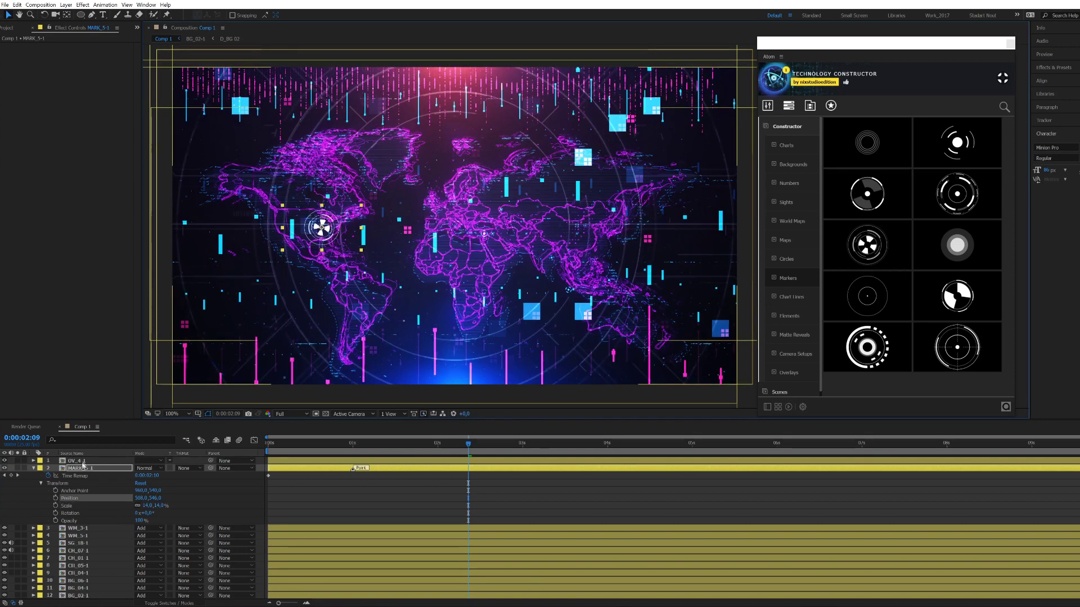
pyautogui.click(83, 470)
# Duplicate the marker twice and move the copies over Europe and eastern Asia
pyautogui.click(17, 4)
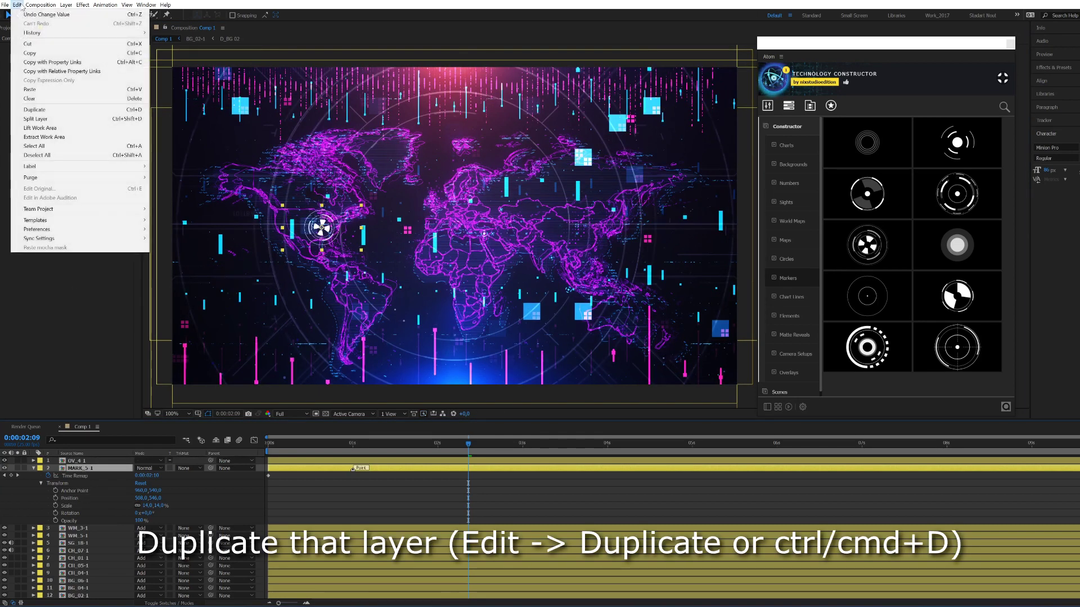
pyautogui.click(59, 109)
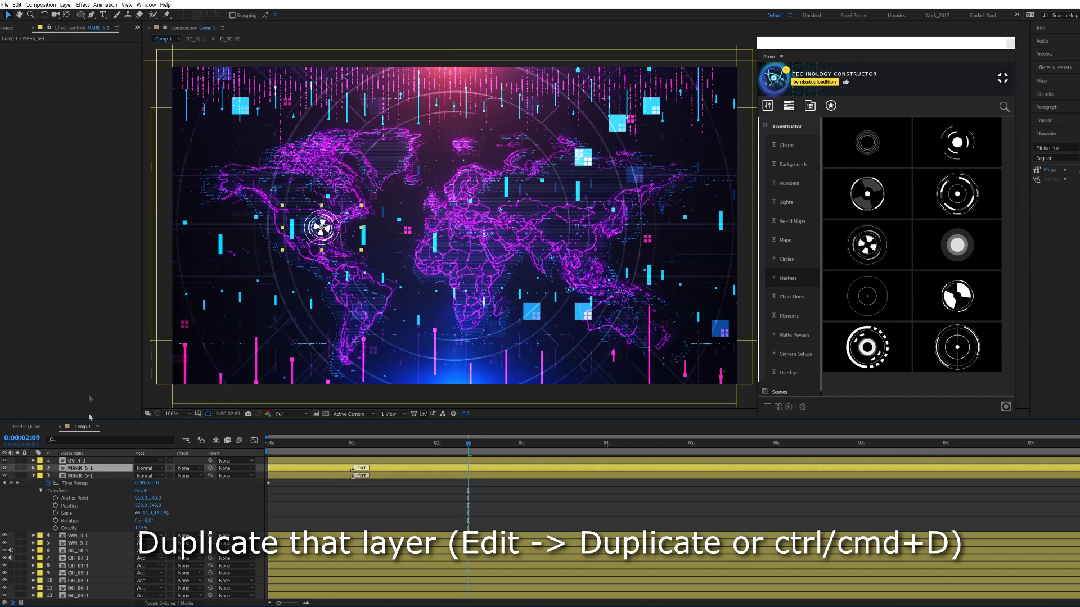
pyautogui.hotkey('ctrl', 'd')
pyautogui.moveTo(321, 229); pyautogui.dragTo(481, 213)
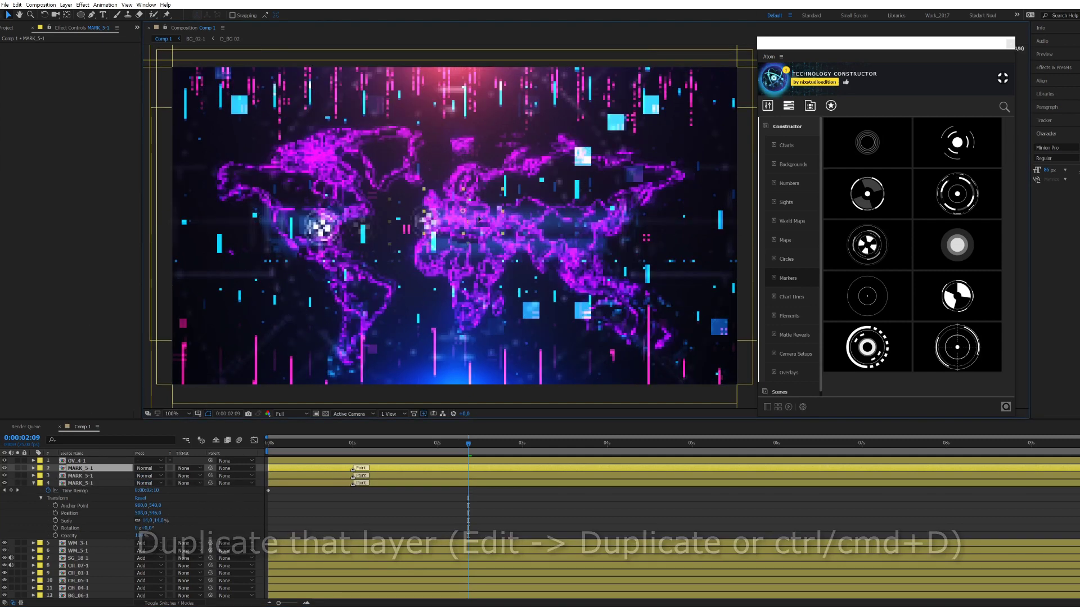
pyautogui.click(91, 478)
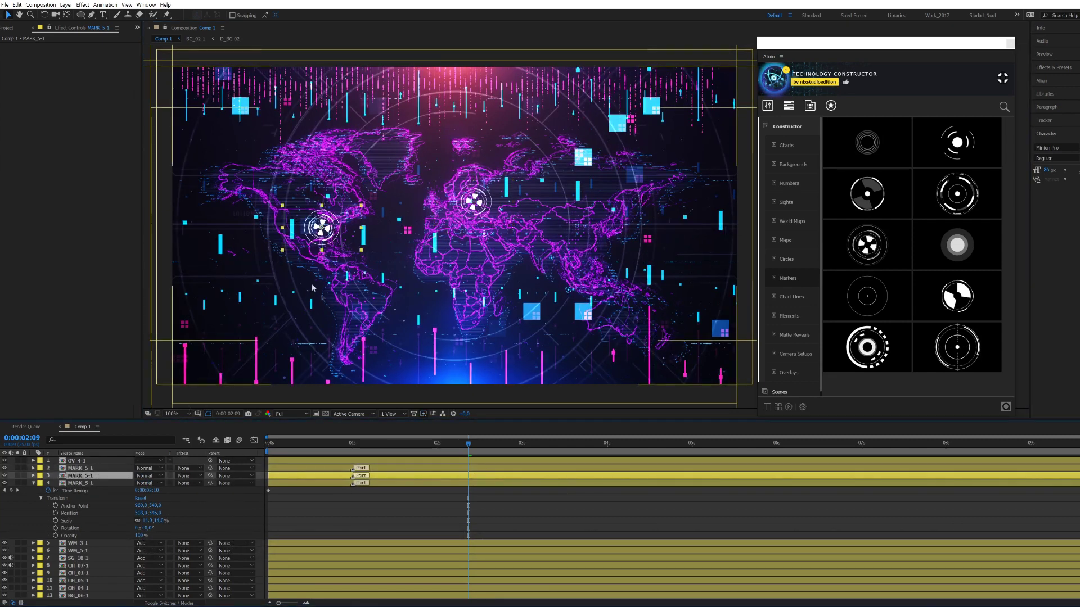
pyautogui.moveTo(320, 228)
pyautogui.mouseDown()
pyautogui.moveTo(612, 319)
pyautogui.moveTo(601, 236)
pyautogui.moveTo(568, 242)
pyautogui.mouseUp()
# Add a third copy over central Africa and select all four markers showing only Scale
pyautogui.hotkey('ctrl', 'd')
pyautogui.moveTo(477, 266); pyautogui.dragTo(442, 275)
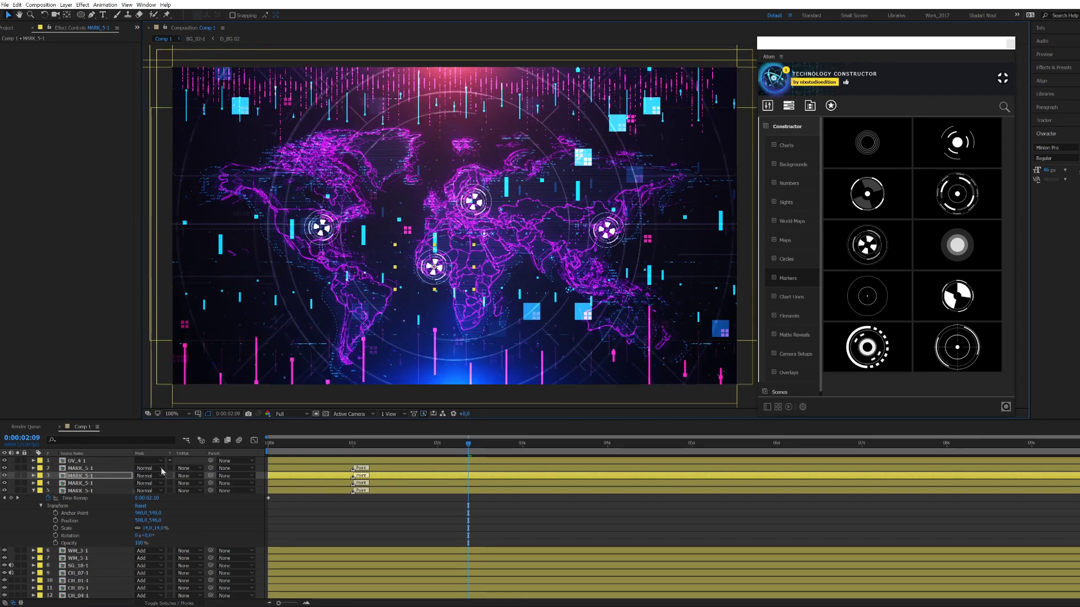
pyautogui.press('s')
pyautogui.keyDown('shift'); pyautogui.click(81, 499); pyautogui.keyUp('shift')
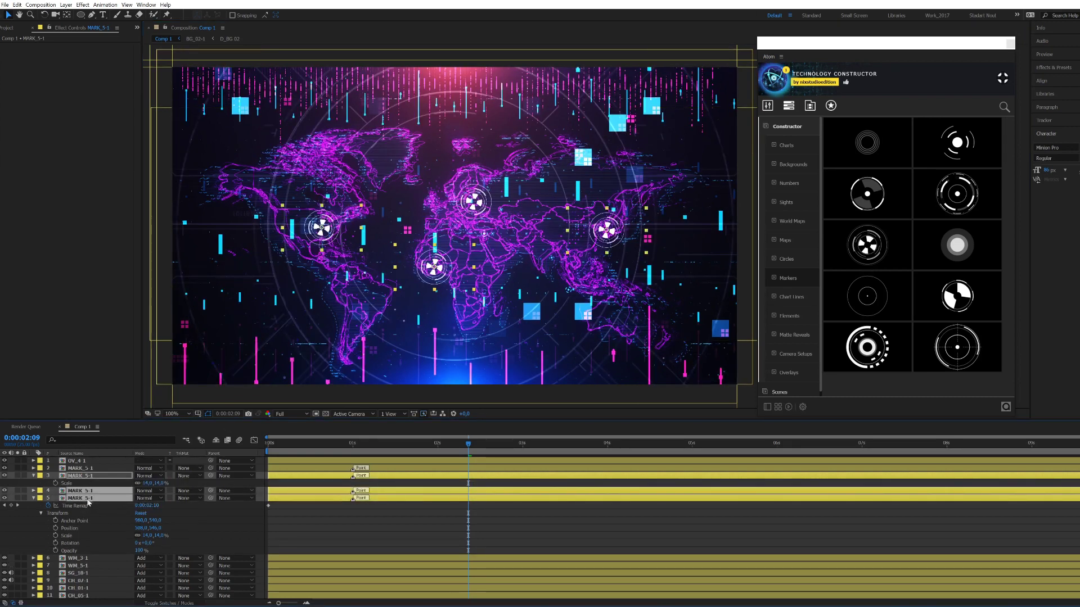
pyautogui.press('s')
pyautogui.click(82, 468)
pyautogui.keyDown('shift'); pyautogui.click(79, 505); pyautogui.keyUp('shift')
# Show Scale on all four markers and scrub them down to roughly 5%, 9% and 4%
pyautogui.press('s')
pyautogui.moveTo(146, 475); pyautogui.dragTo(149, 505)
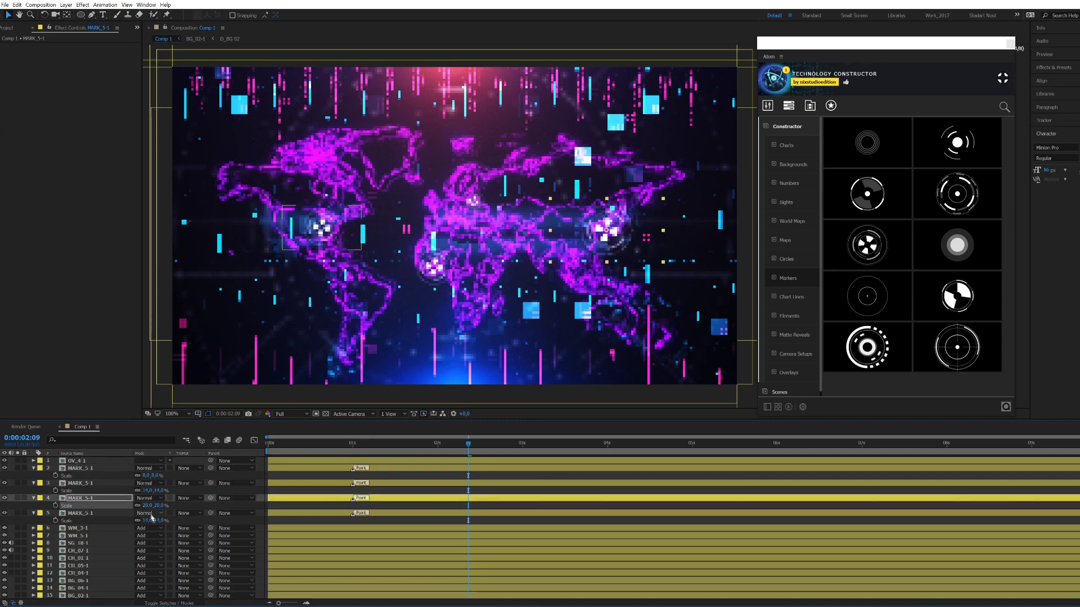
pyautogui.moveTo(146, 521); pyautogui.dragTo(147, 520)
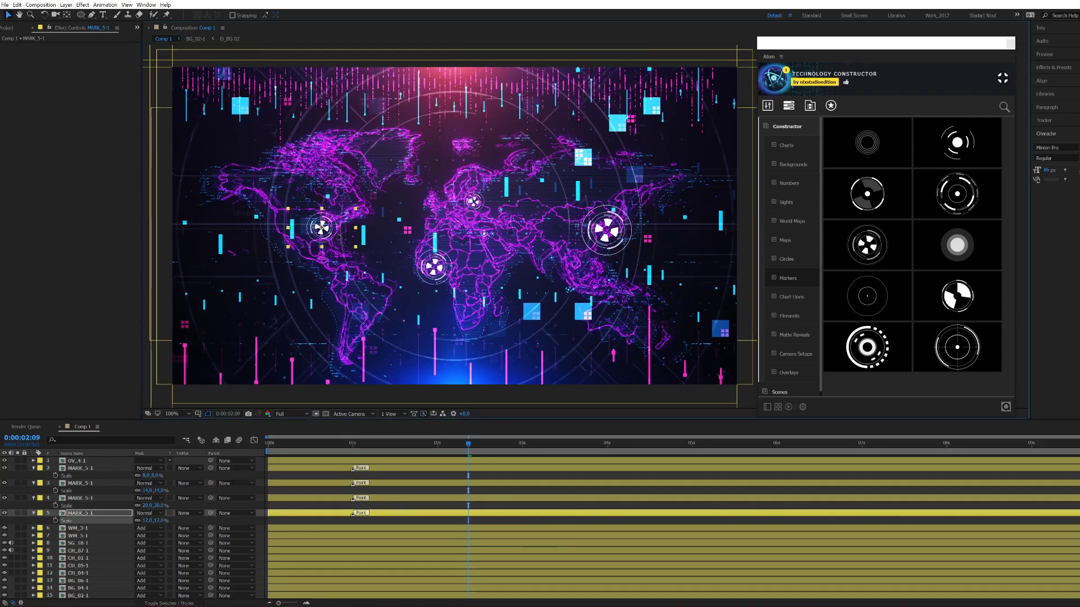
pyautogui.click(306, 500)
pyautogui.click(284, 485)
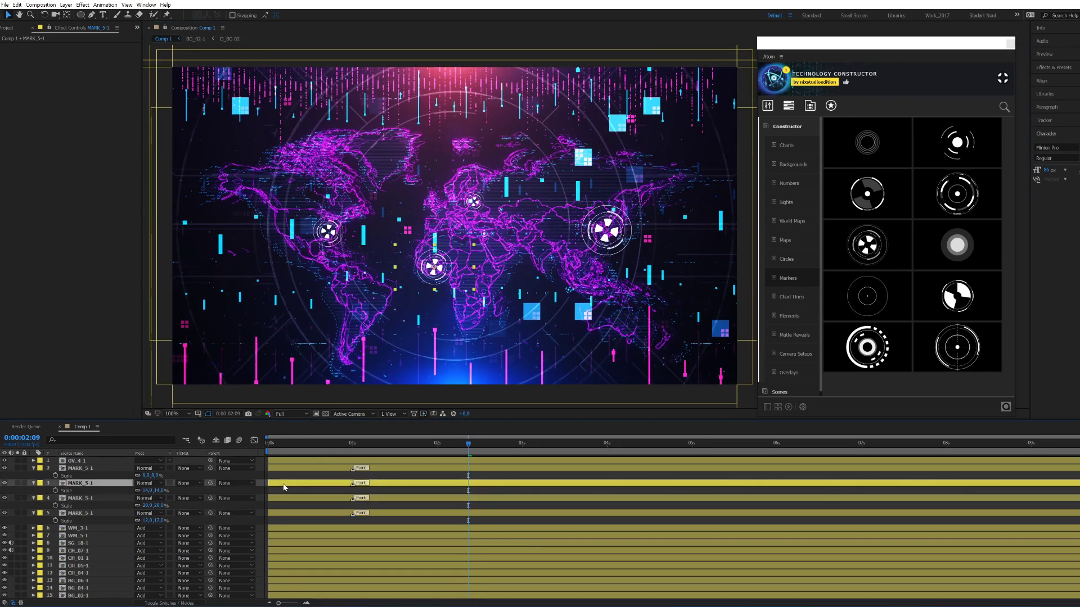
pyautogui.moveTo(145, 491); pyautogui.dragTo(144, 492)
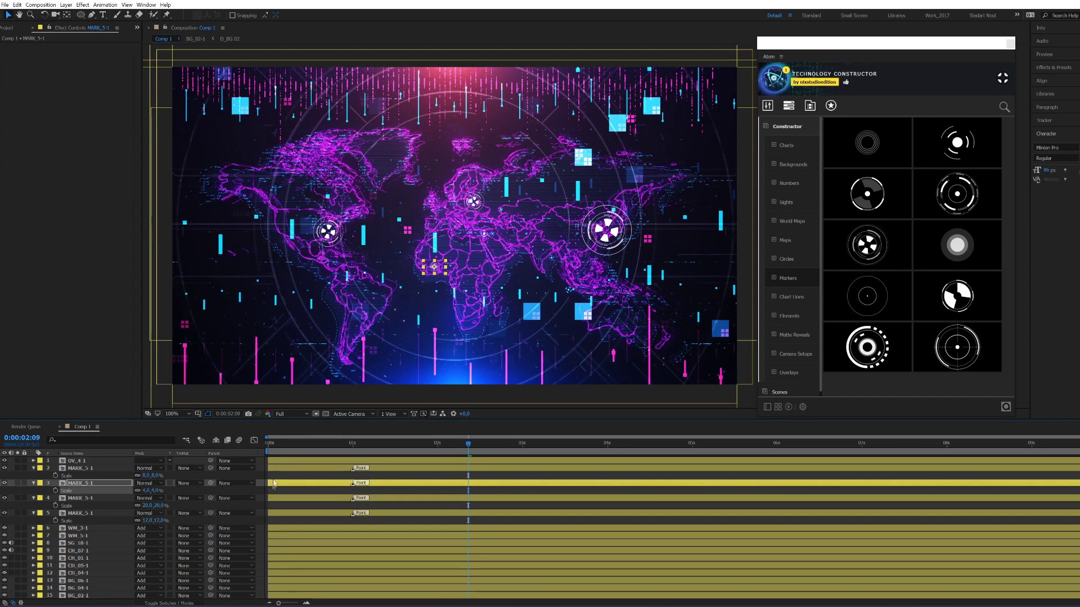
# Set the layer 3 MARK_5-1 marker's scale to 8% and commit it
pyautogui.hotkey('ctrl', 'shift', 'a')
pyautogui.scroll(-2, 550, 289)
pyautogui.scroll(2, 550, 290)
pyautogui.moveTo(146, 490); pyautogui.dragTo(141, 491)
pyautogui.click(78, 573)
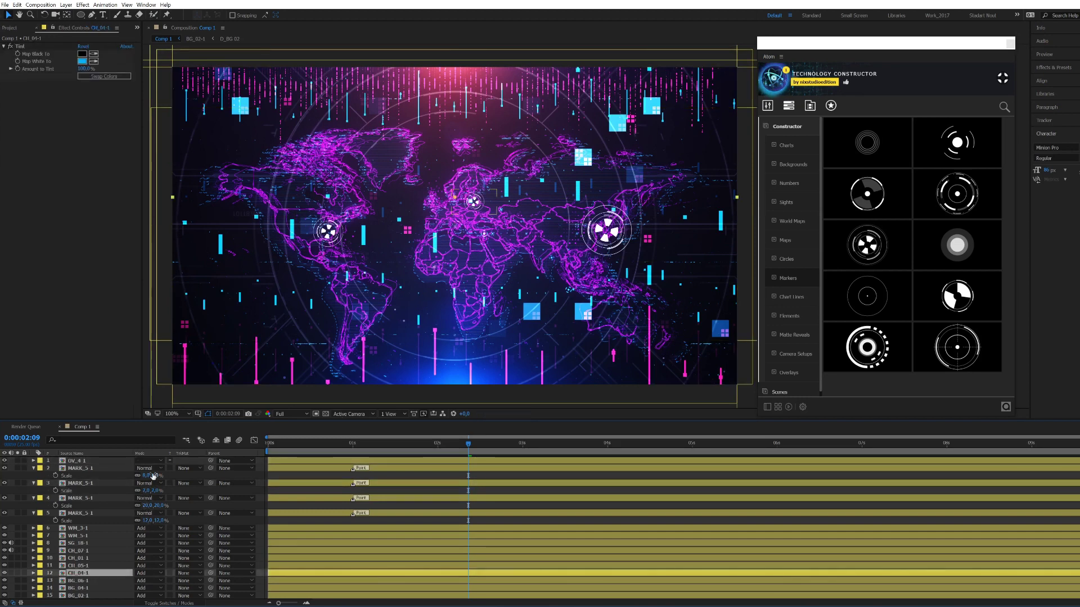
pyautogui.click(261, 491)
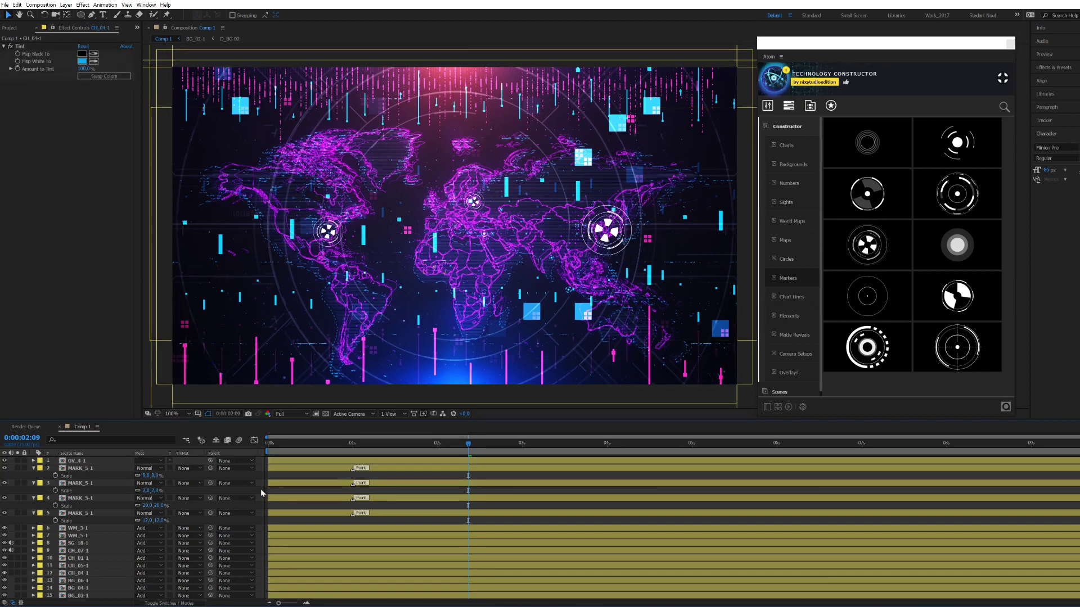
pyautogui.click(278, 485)
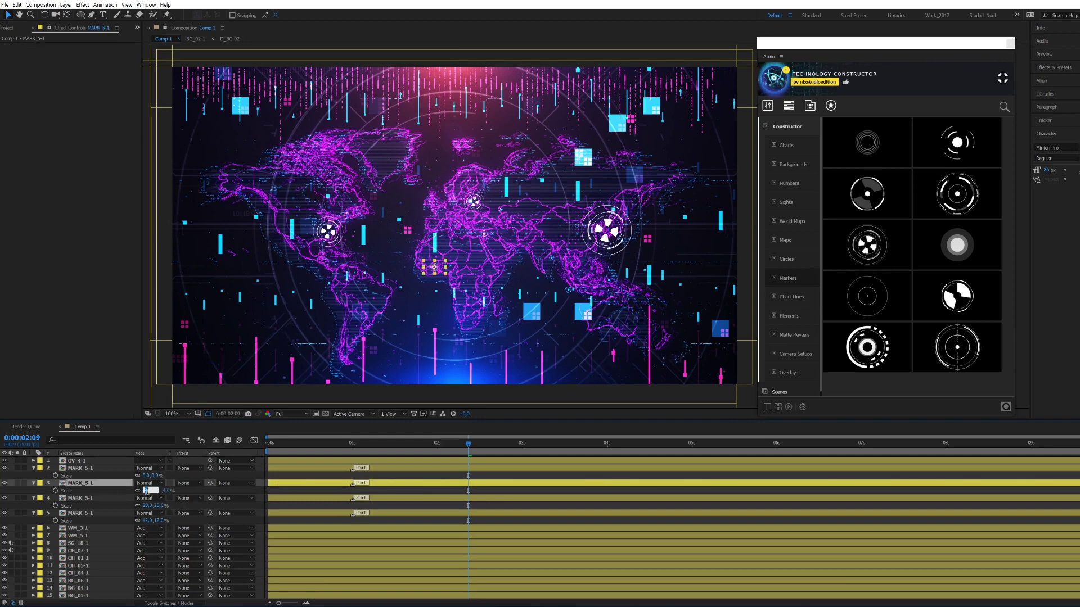
pyautogui.press('Return')
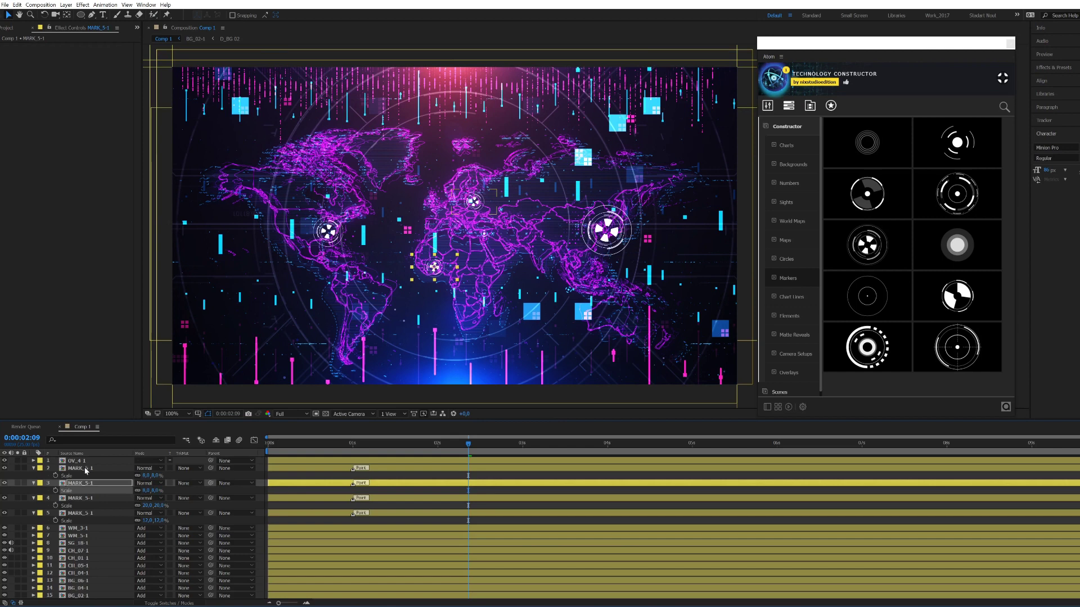
pyautogui.click(86, 469)
pyautogui.click(85, 4)
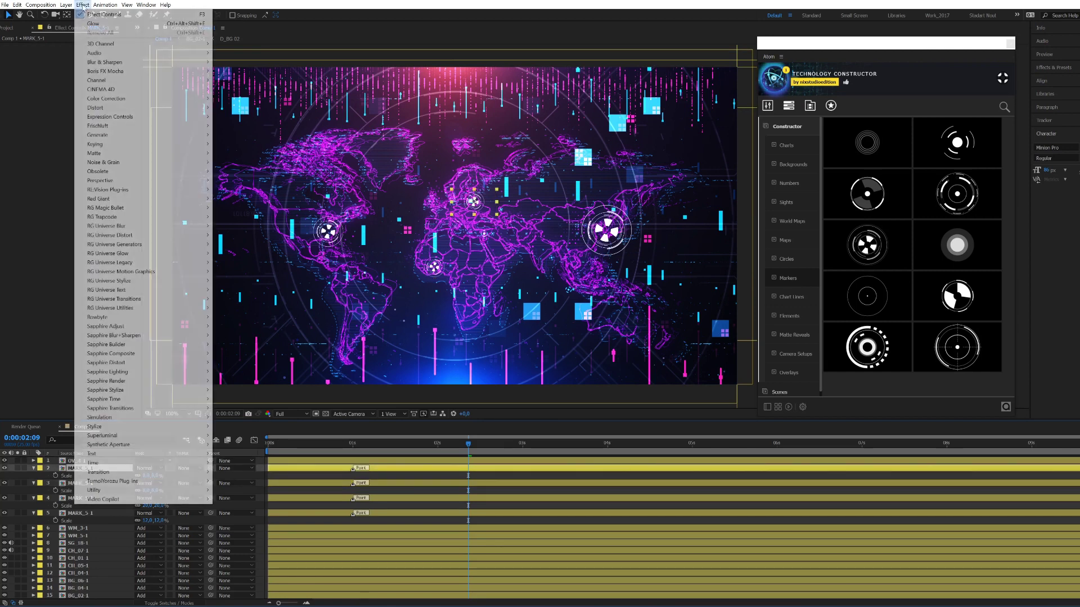
pyautogui.moveTo(130, 103)
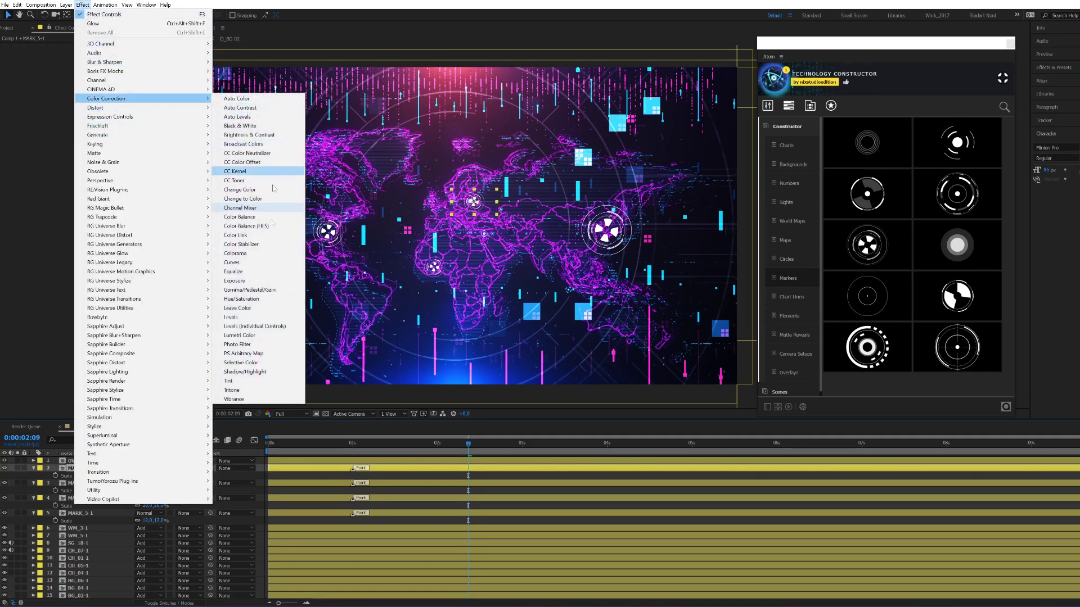
pyautogui.click(228, 381)
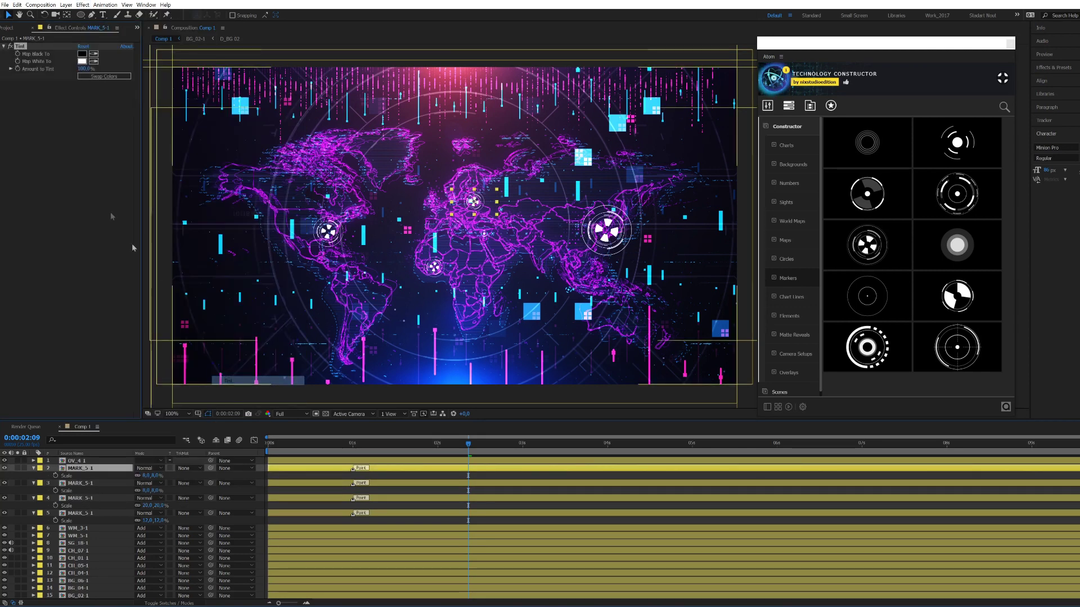
pyautogui.click(82, 61)
pyautogui.moveTo(588, 335); pyautogui.dragTo(585, 306)
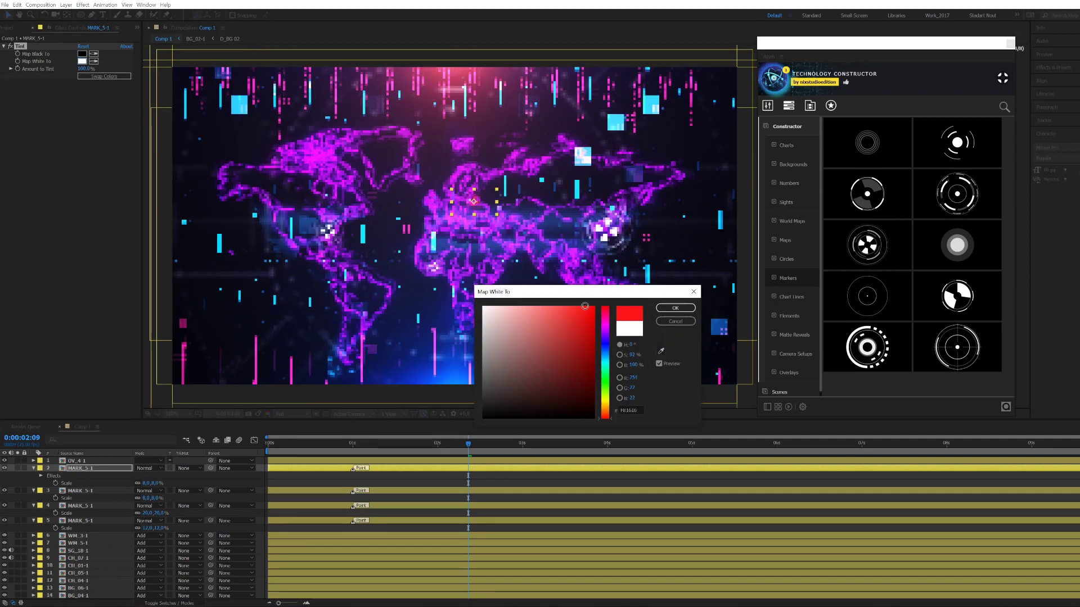
pyautogui.moveTo(606, 406); pyautogui.dragTo(610, 406)
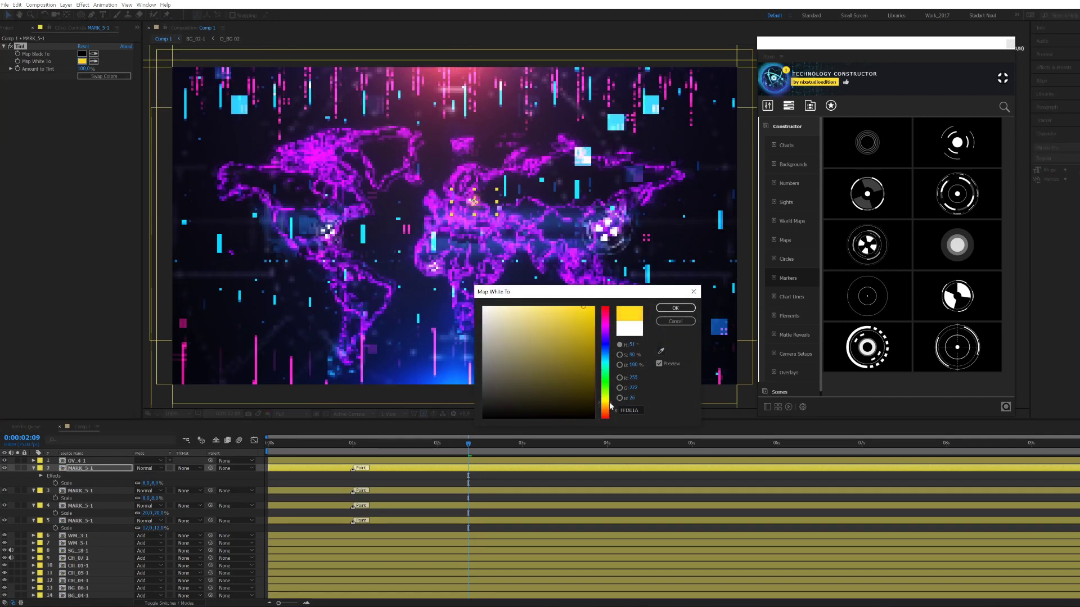
pyautogui.click(675, 307)
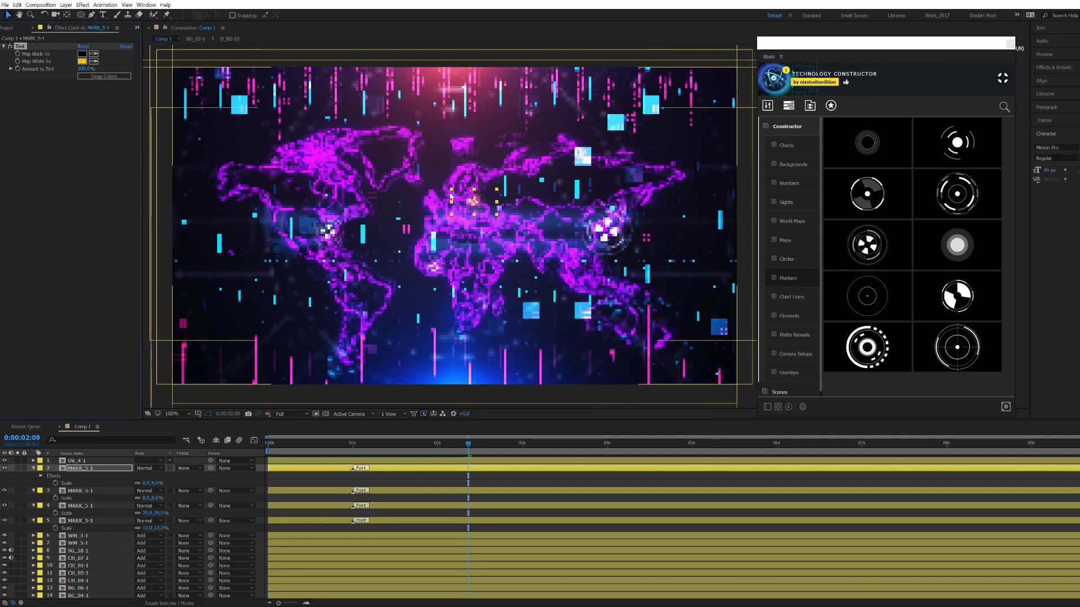
pyautogui.click(90, 472)
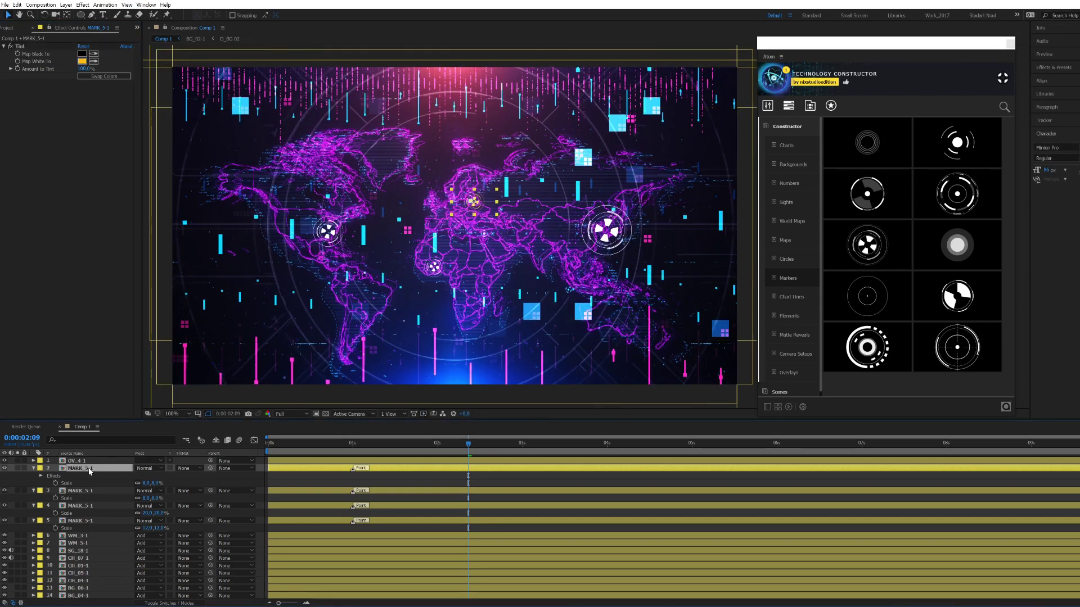
pyautogui.keyDown('shift'); pyautogui.click(88, 521); pyautogui.keyUp('shift')
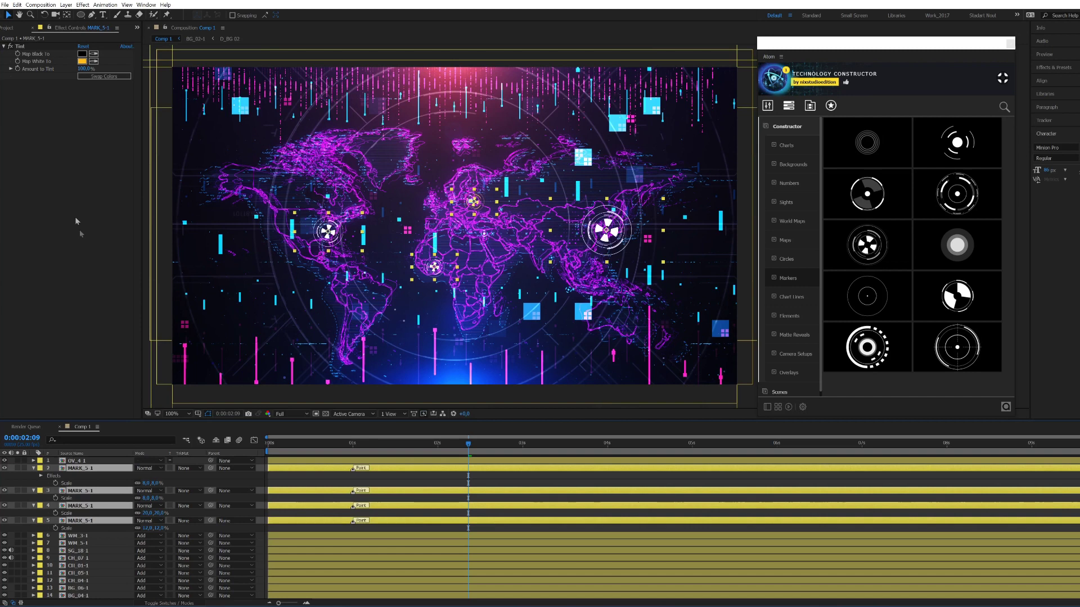
pyautogui.click(80, 471)
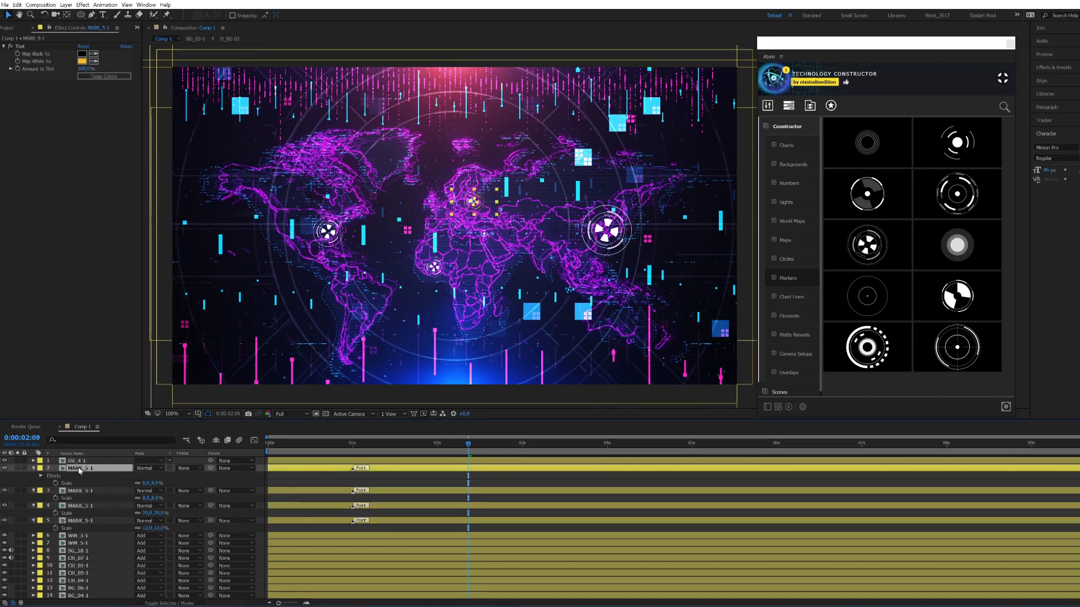
pyautogui.hotkey('ctrl', 'space')
pyautogui.write('glow')
pyautogui.press('Return')
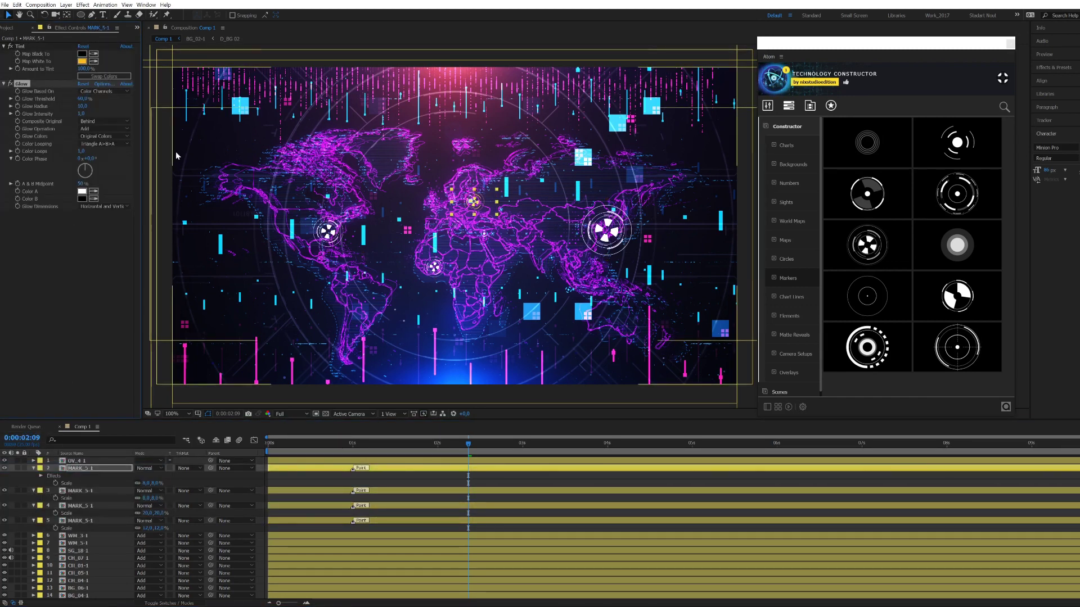
pyautogui.moveTo(84, 107); pyautogui.dragTo(116, 108)
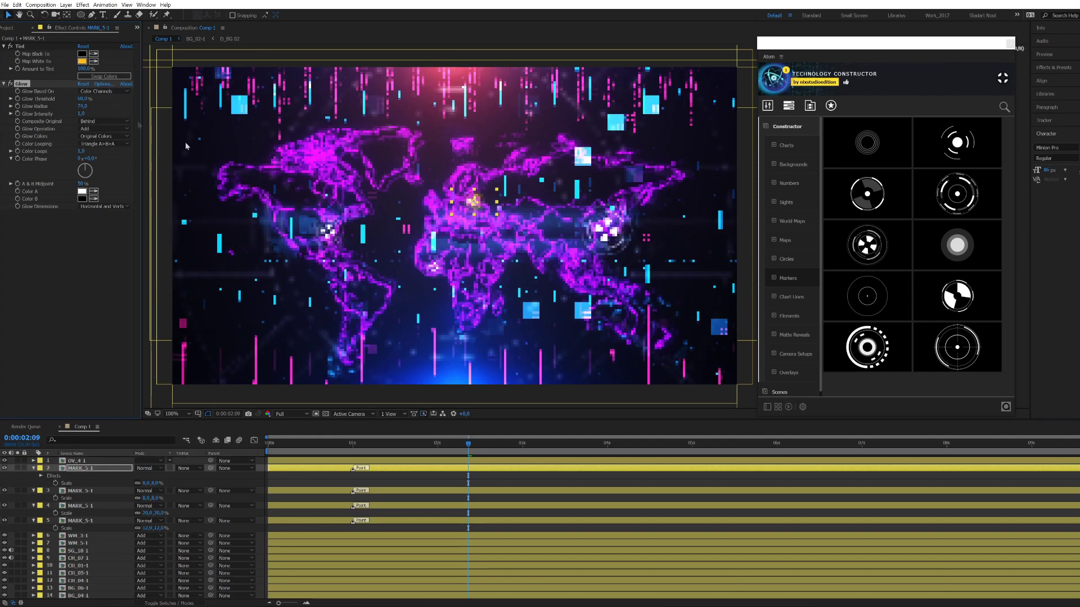
pyautogui.click(255, 480)
pyautogui.scroll(-2, 534, 287)
pyautogui.scroll(2, 537, 318)
pyautogui.hotkey('ctrl', 'z')
pyautogui.press('Delete')
pyautogui.hotkey('ctrl', 'z')
pyautogui.press('Delete')
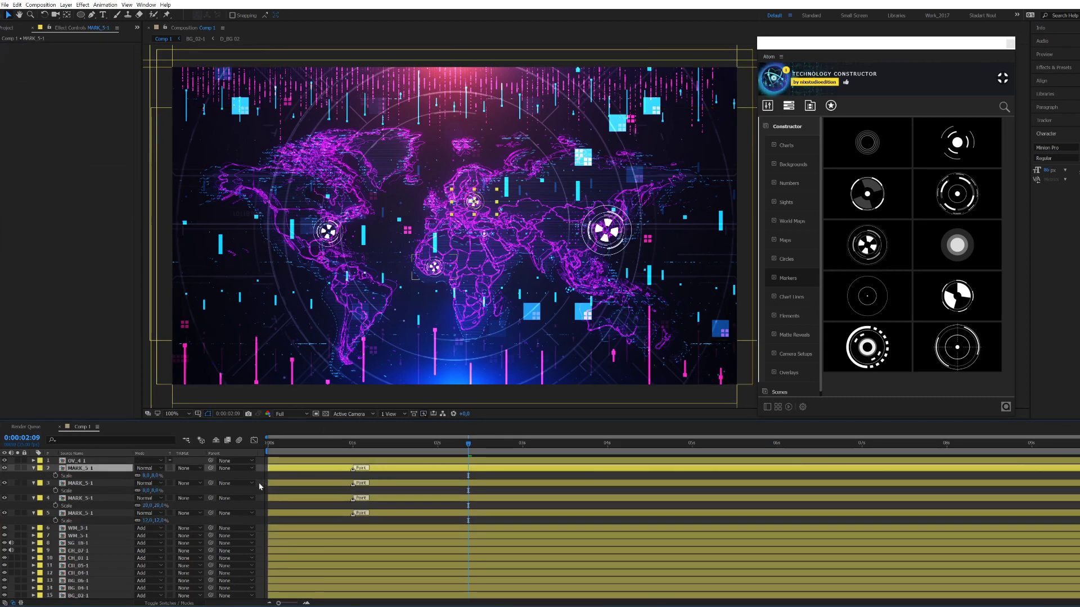
pyautogui.click(150, 385)
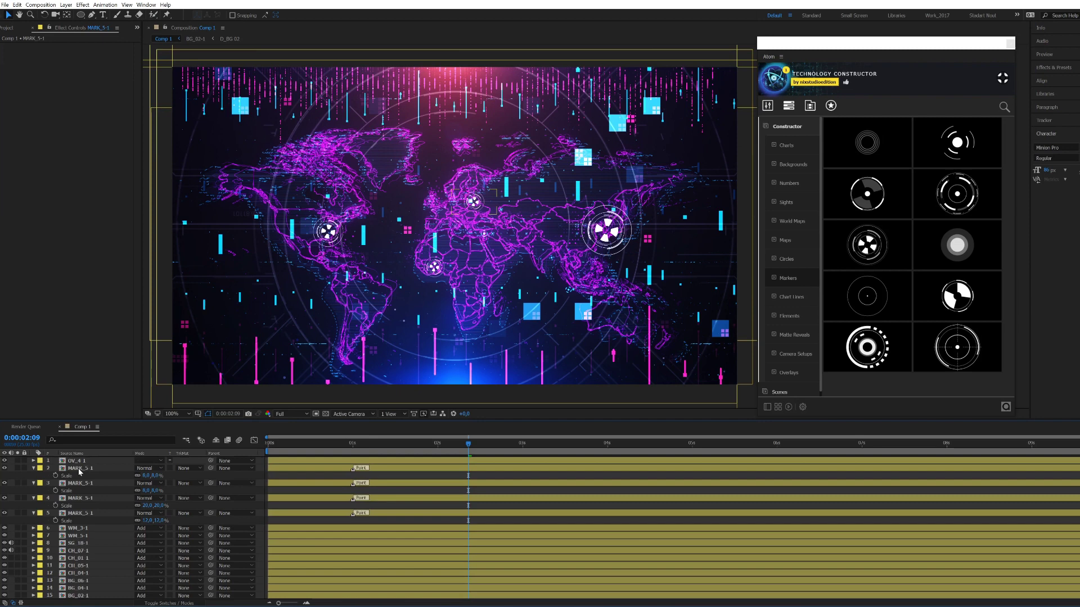
# Add a Tint effect to the layer 2 marker, mapping white to the scene's cyan
pyautogui.click(81, 5)
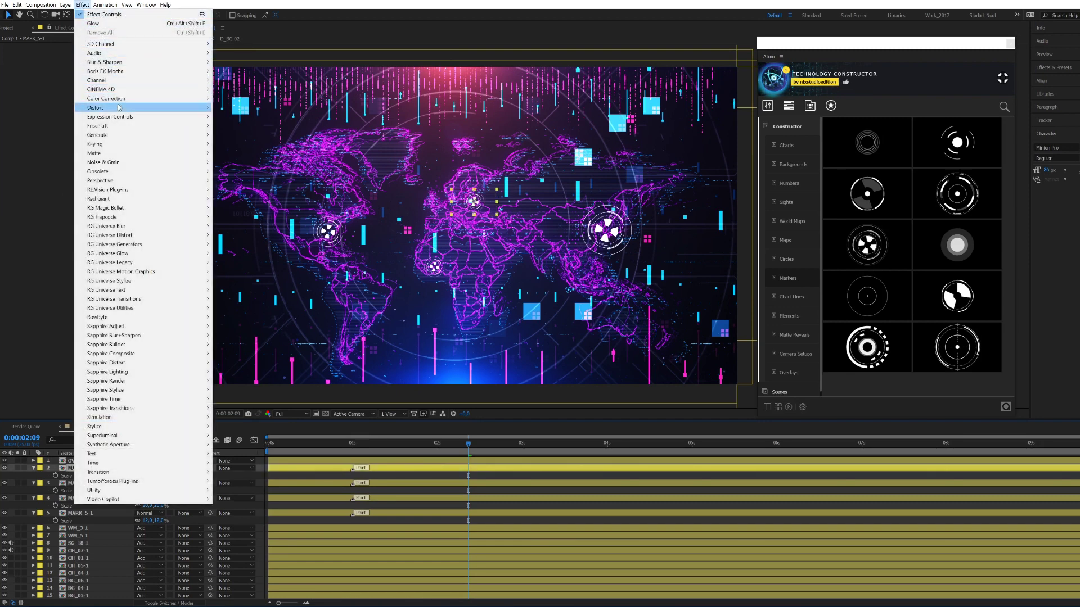
pyautogui.moveTo(147, 99)
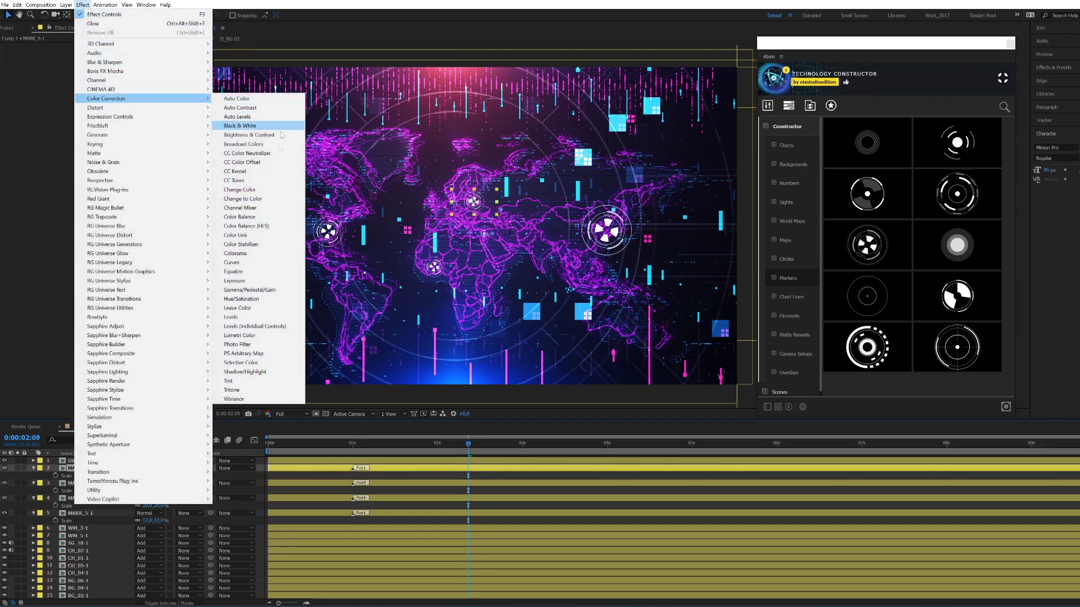
pyautogui.click(234, 381)
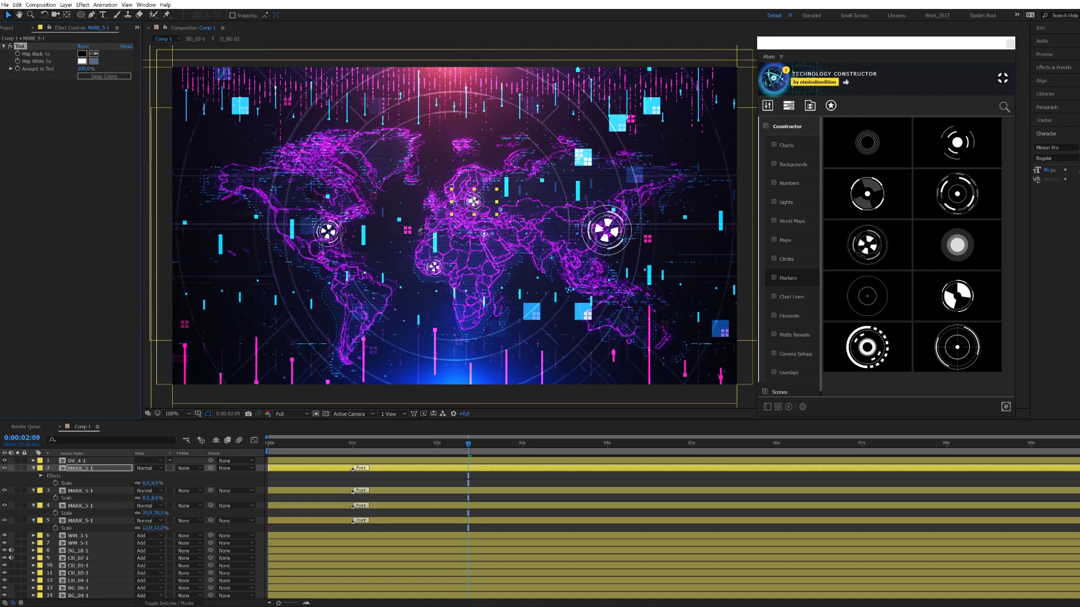
pyautogui.click(435, 245)
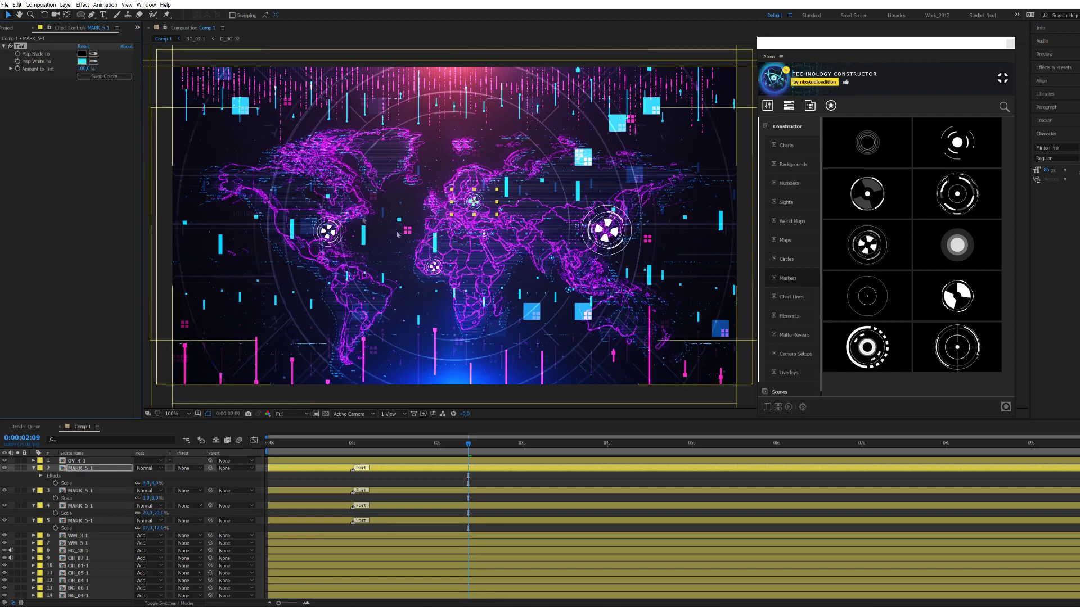
# Copy the cyan Tint and paste it onto marker layers 3 to 5
pyautogui.click(19, 6)
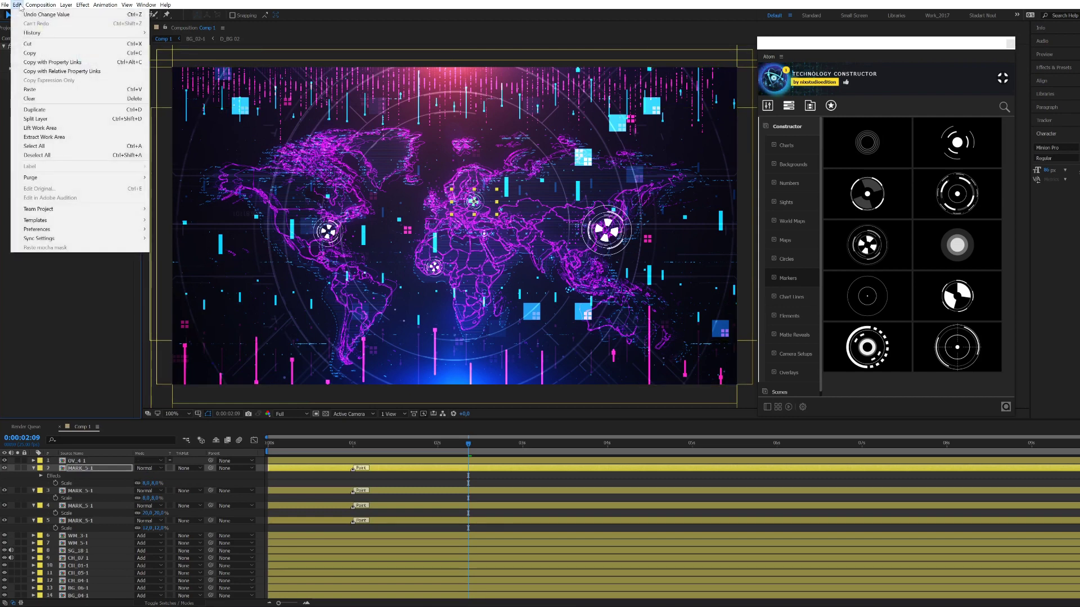
pyautogui.click(37, 90)
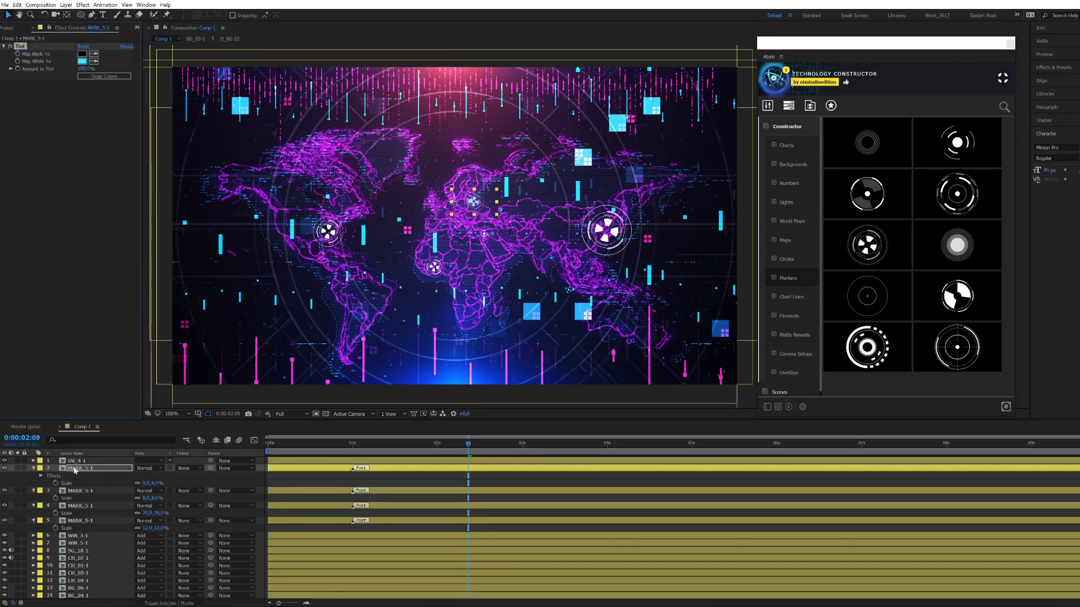
pyautogui.click(80, 491)
pyautogui.keyDown('shift'); pyautogui.click(83, 521); pyautogui.keyUp('shift')
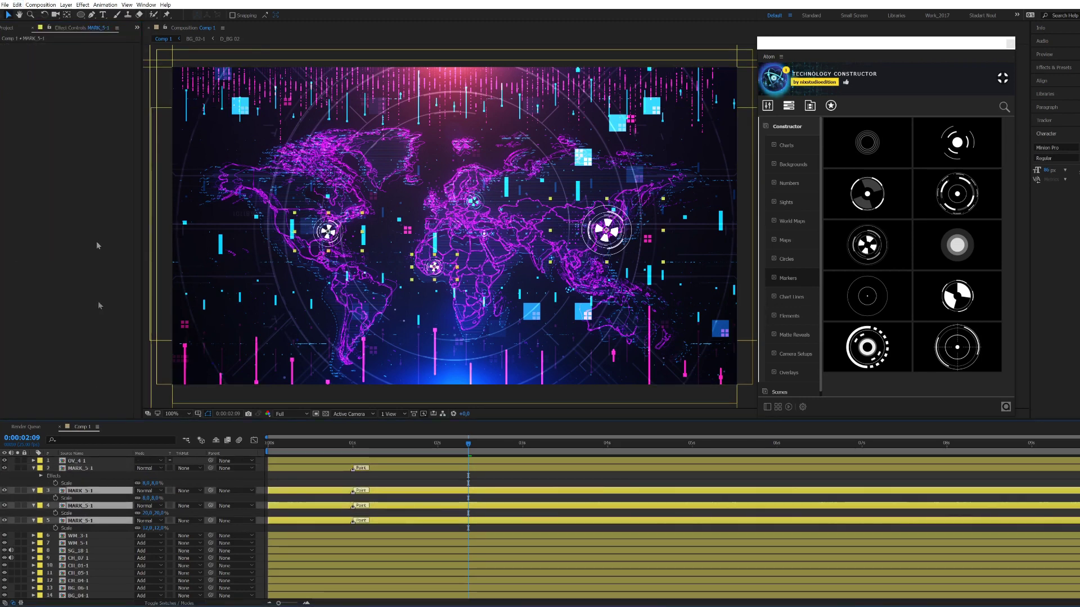
pyautogui.click(19, 5)
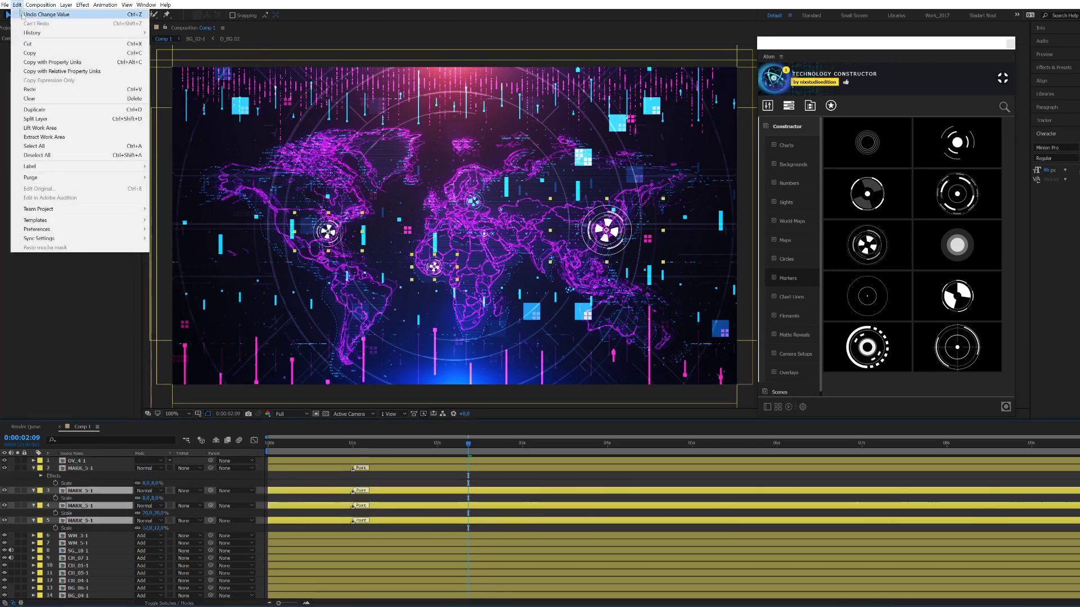
pyautogui.click(41, 90)
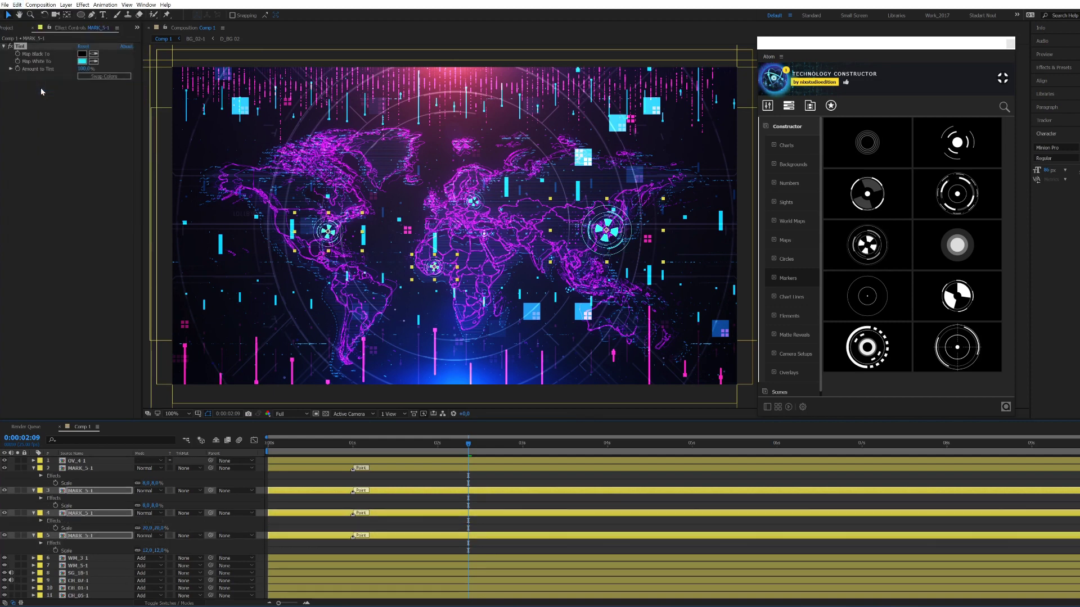
# Collapse the property rows of marker layers 2, 3 and 4
pyautogui.click(34, 491)
pyautogui.click(34, 498)
pyautogui.click(34, 506)
# Collapse layer 5's property rows and deselect the marker layers
pyautogui.click(34, 468)
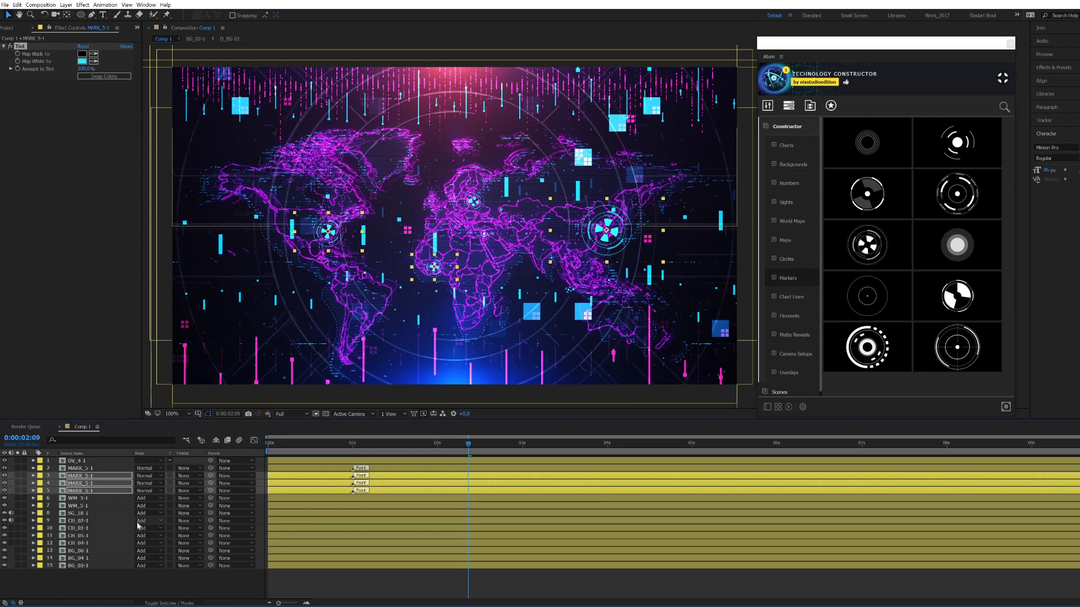
pyautogui.click(85, 582)
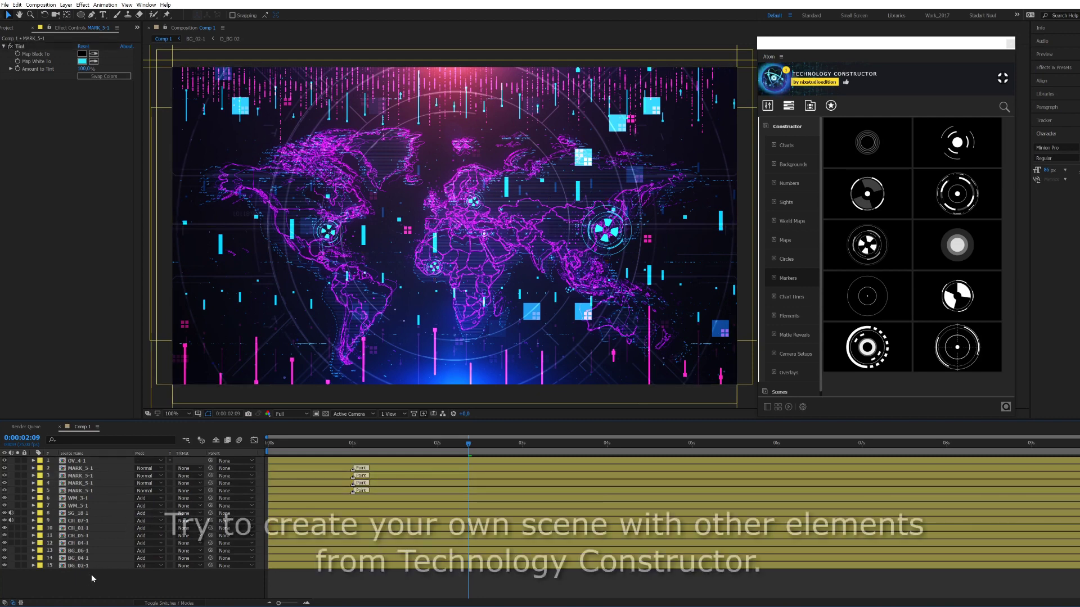